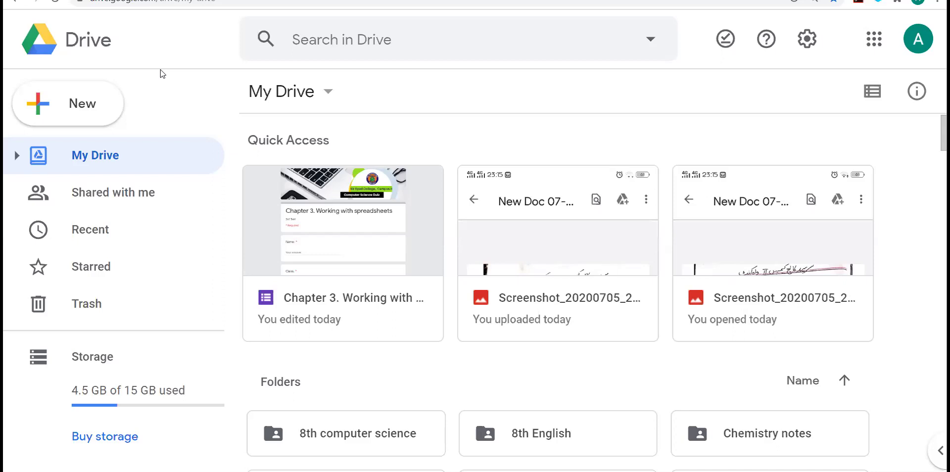
- Create a blank Google Forms form from My Drive
click(77, 103)
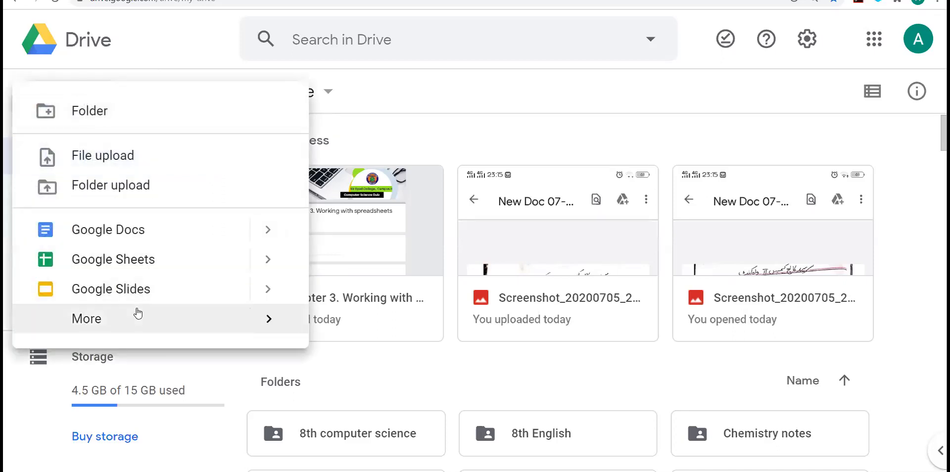
mouse_move(135, 311)
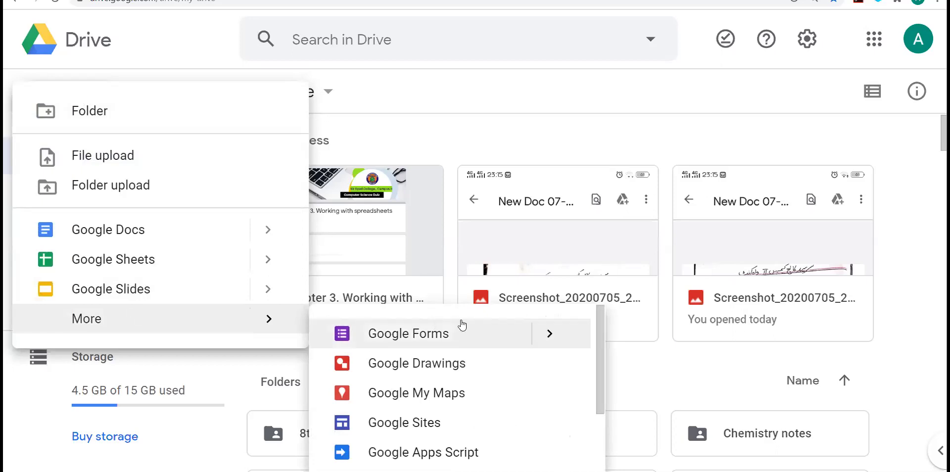
mouse_move(547, 333)
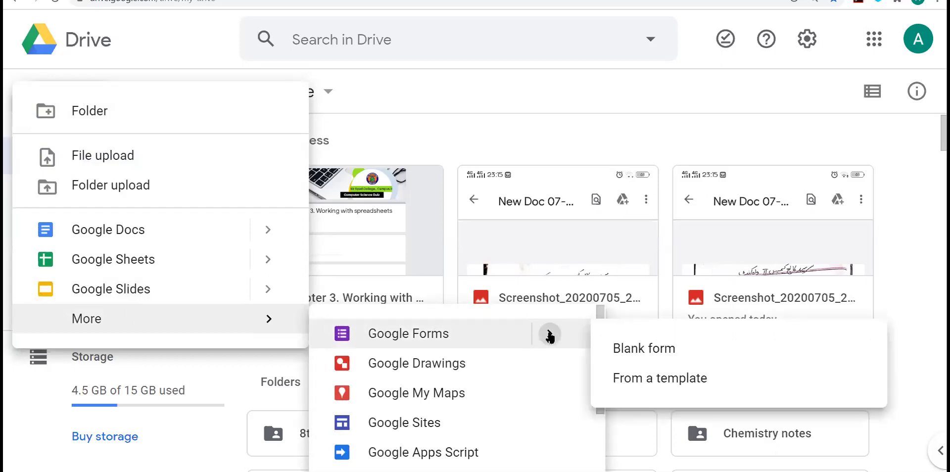
click(620, 350)
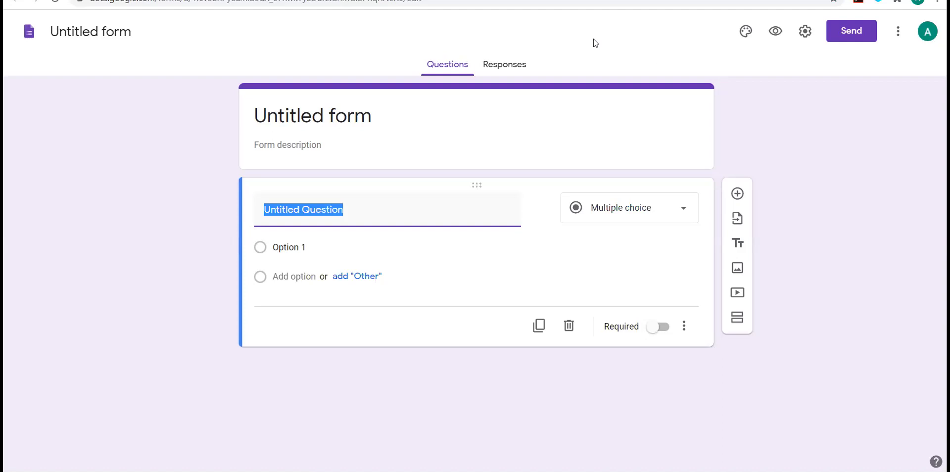
- Upload the Computer Science Quiz banner from the Pictures folder as the form's header image, shifting the crop area slightly upward
click(744, 31)
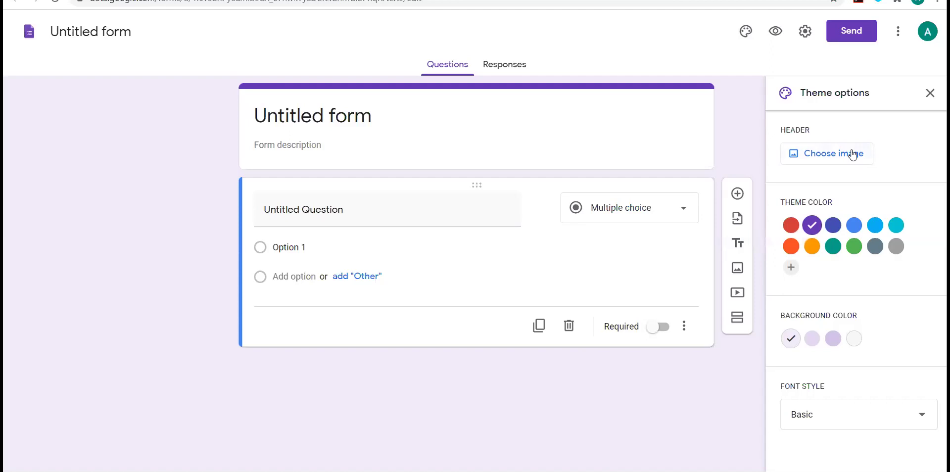
click(827, 166)
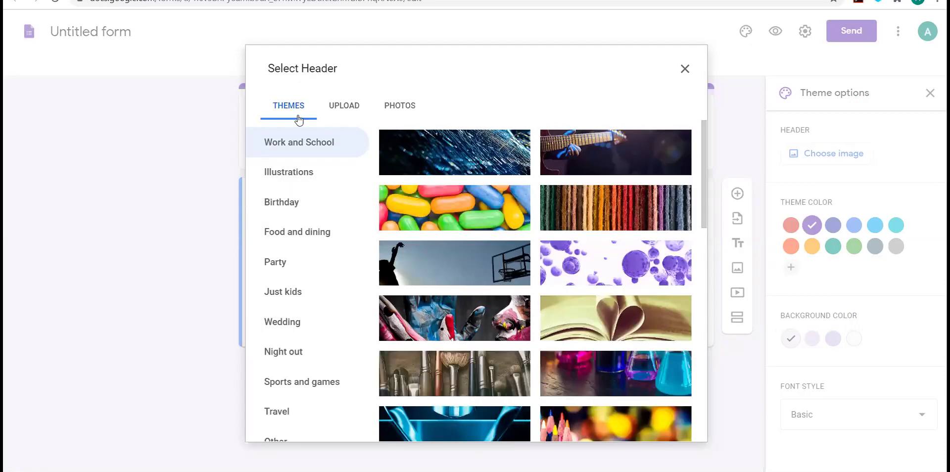
click(353, 112)
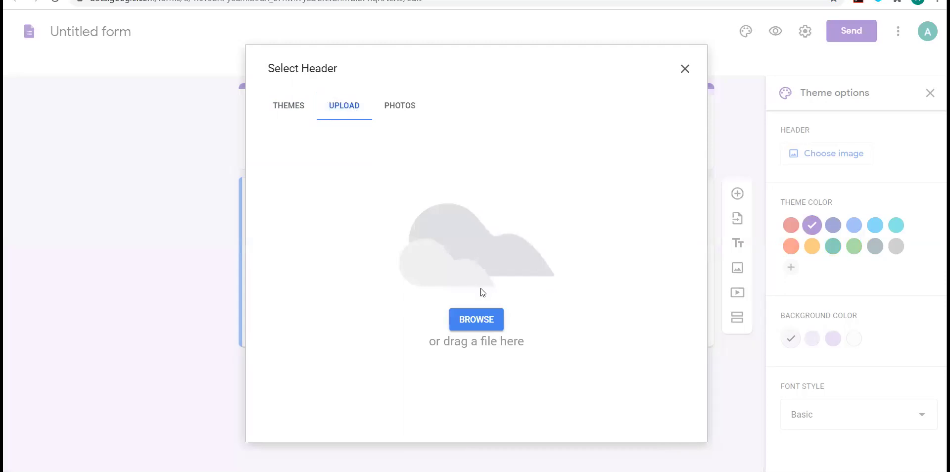
click(476, 319)
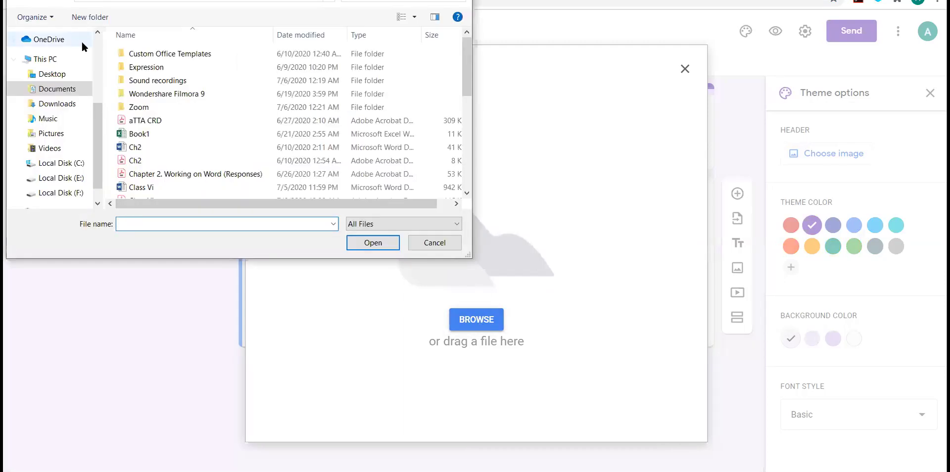
click(52, 133)
click(432, 84)
click(373, 242)
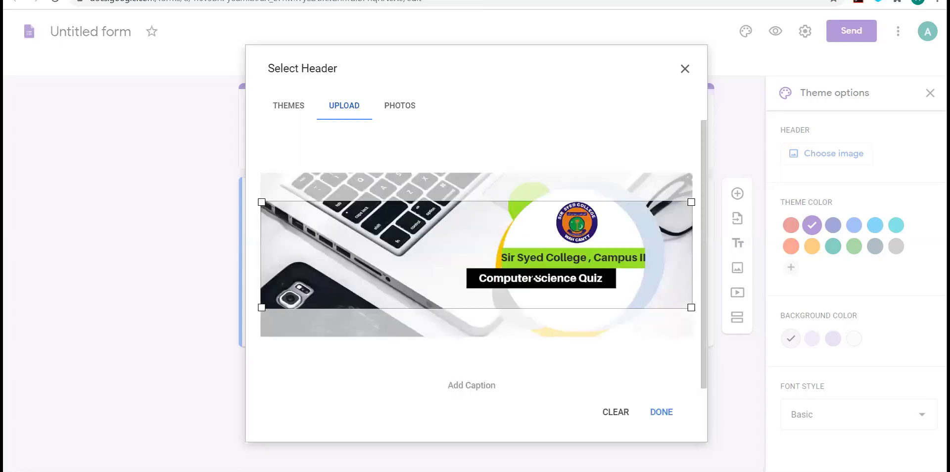
drag(538, 261, 539, 247)
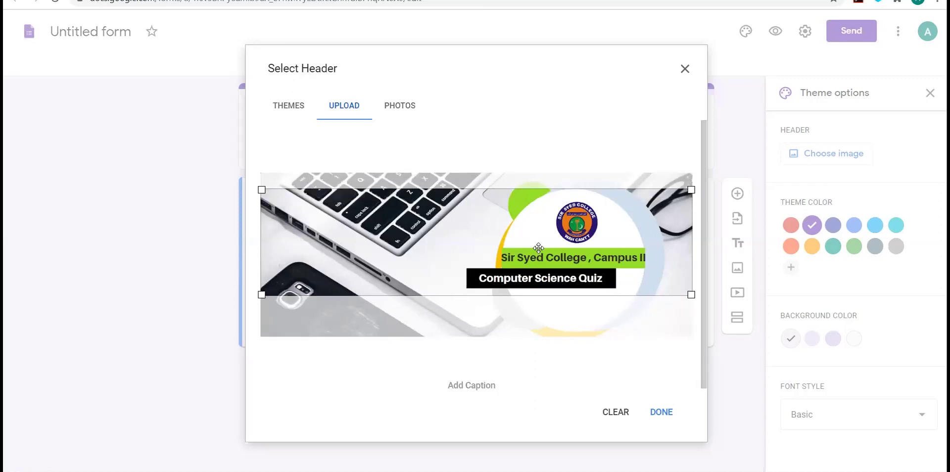
click(660, 415)
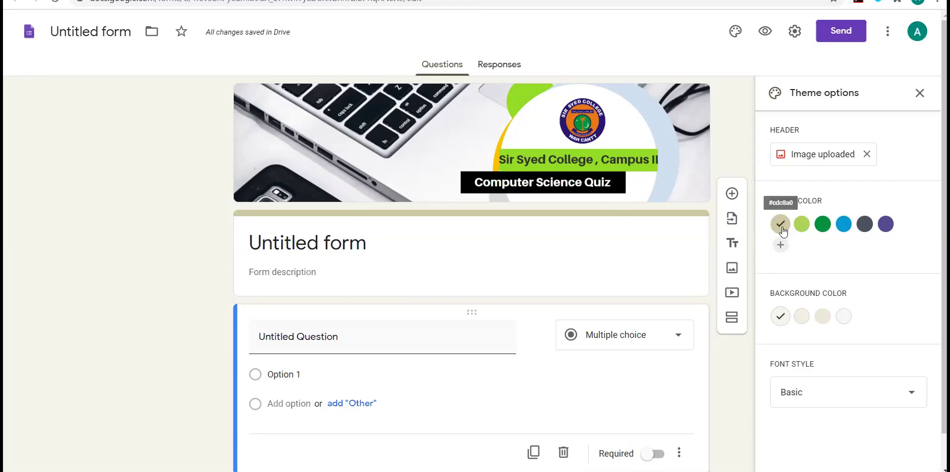
- Set the form's theme color to dark green
click(801, 225)
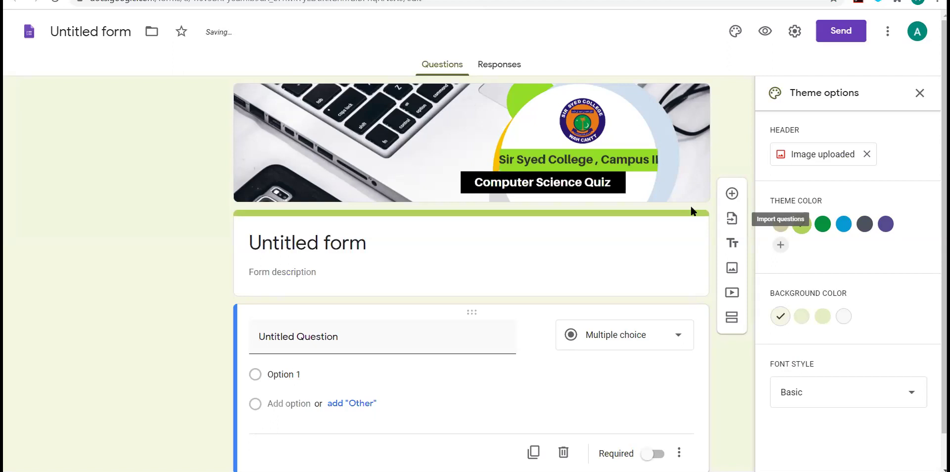
click(825, 226)
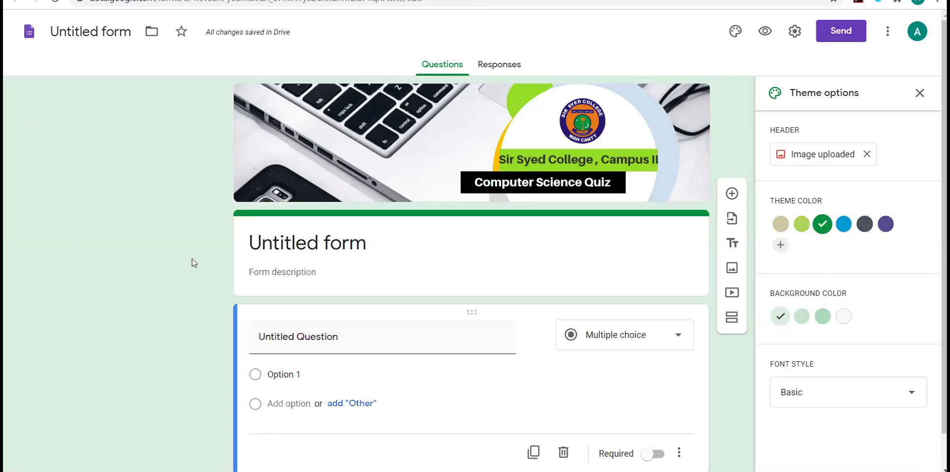
- Replace the form's title with "Chapter no. 2 Quiz"
click(378, 246)
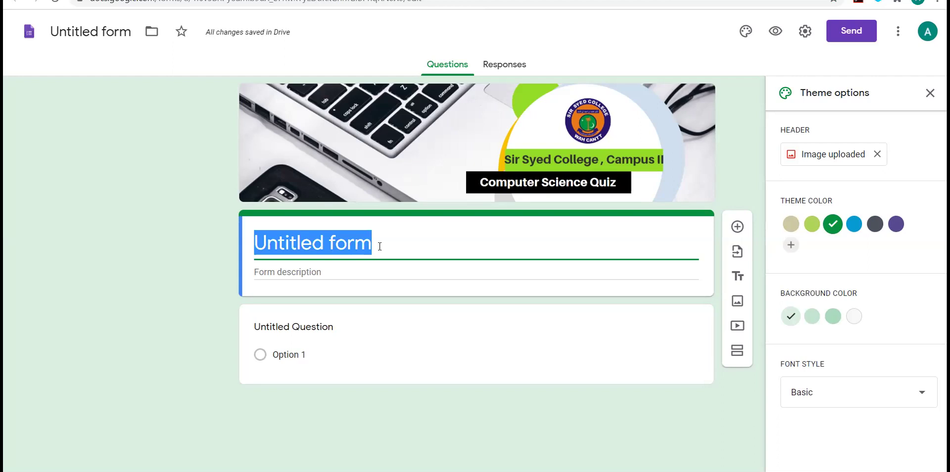
text(Cha)
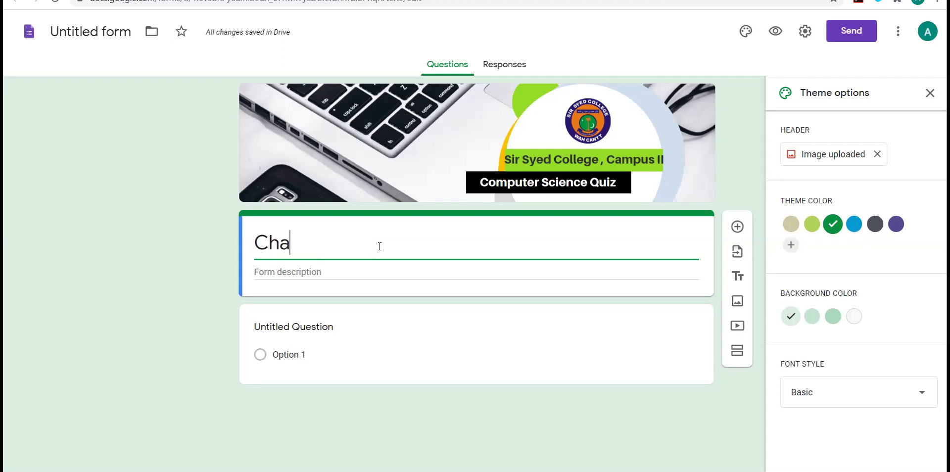
text(pter)
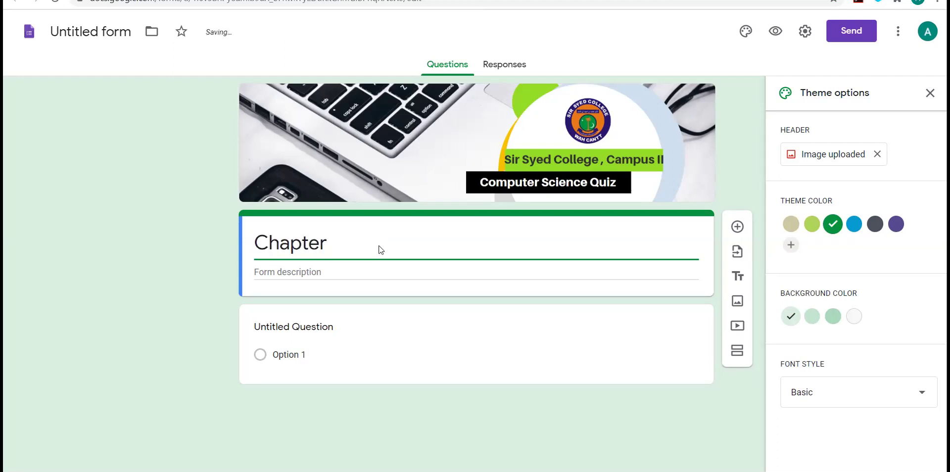
text( no. 2 Quiz)
- Enter "End Chapter Test" as the form description
click(317, 273)
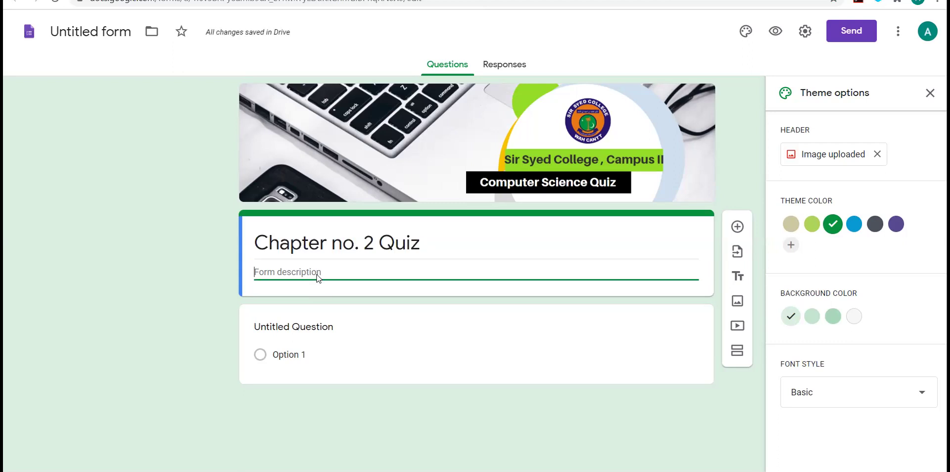
text(End Q)
text(hapter)
text( Tess)
text(t)
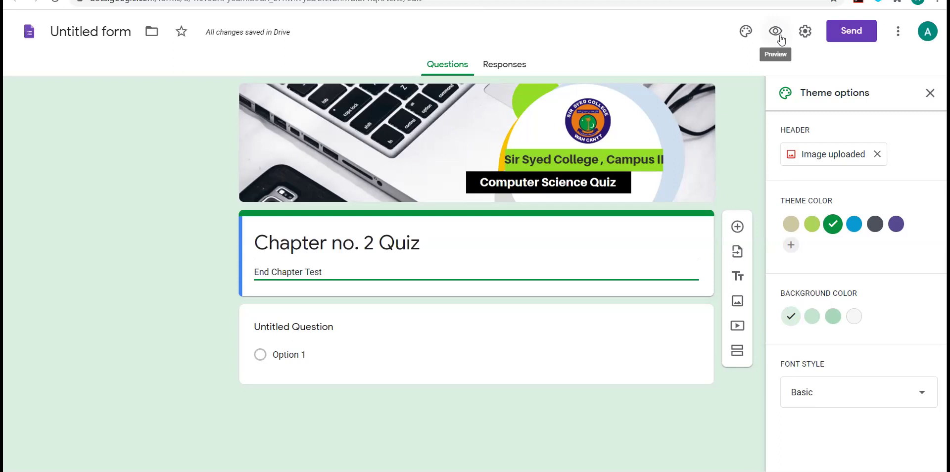
- In the form settings, limit respondents to 1 response and enable the progress bar
click(807, 34)
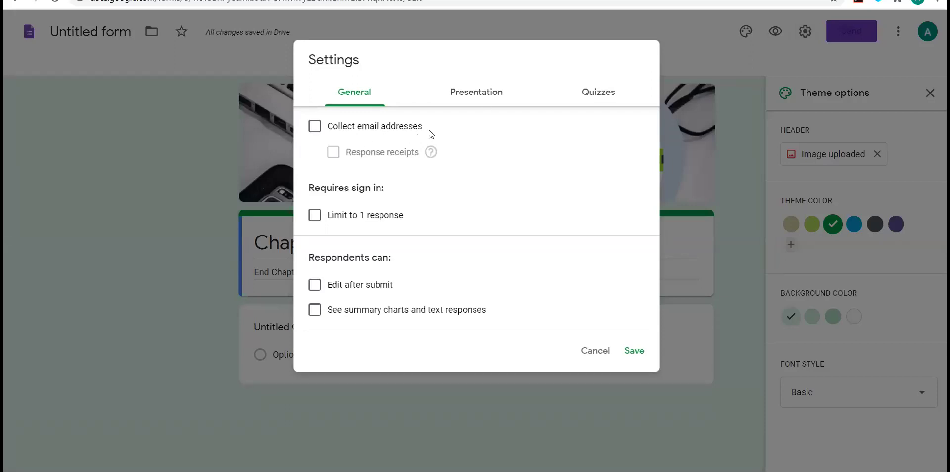
click(318, 217)
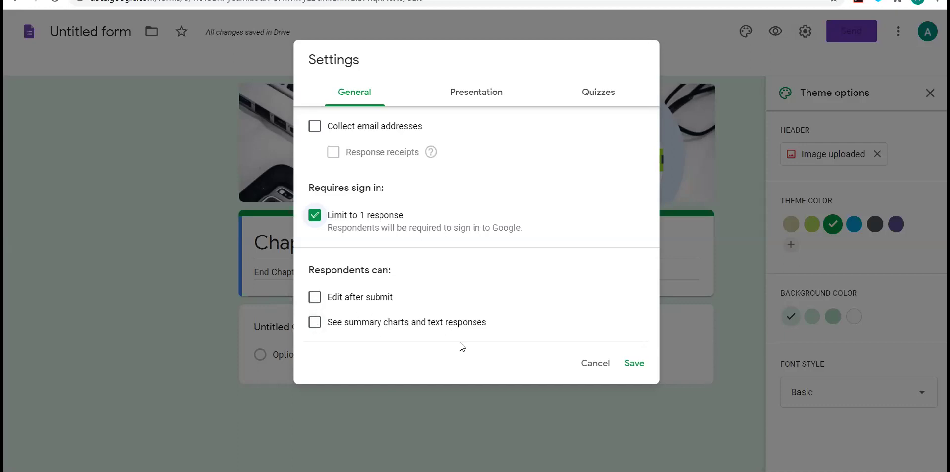
click(492, 99)
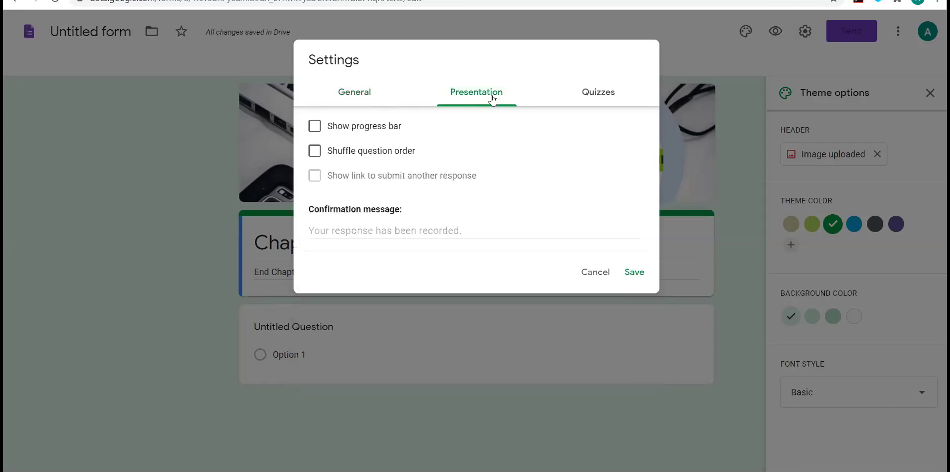
click(315, 128)
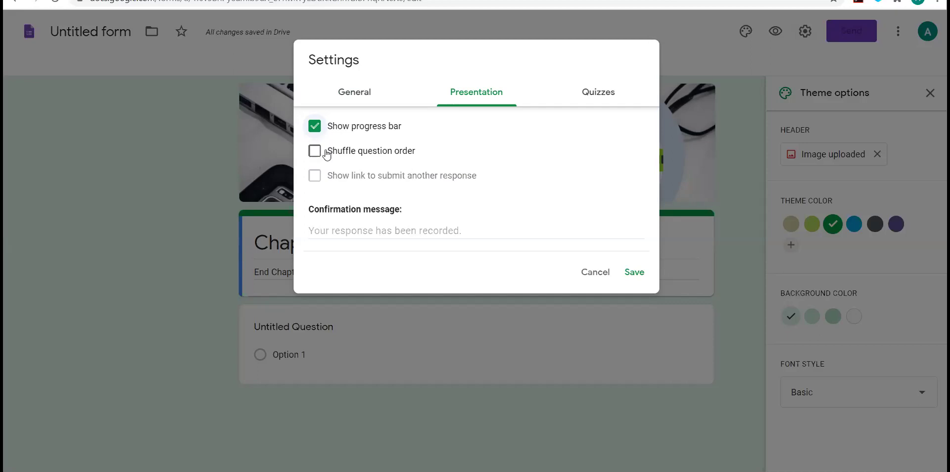
- Set the confirmation message to "Your Quiz Done now wait for score" and save the form settings
click(369, 229)
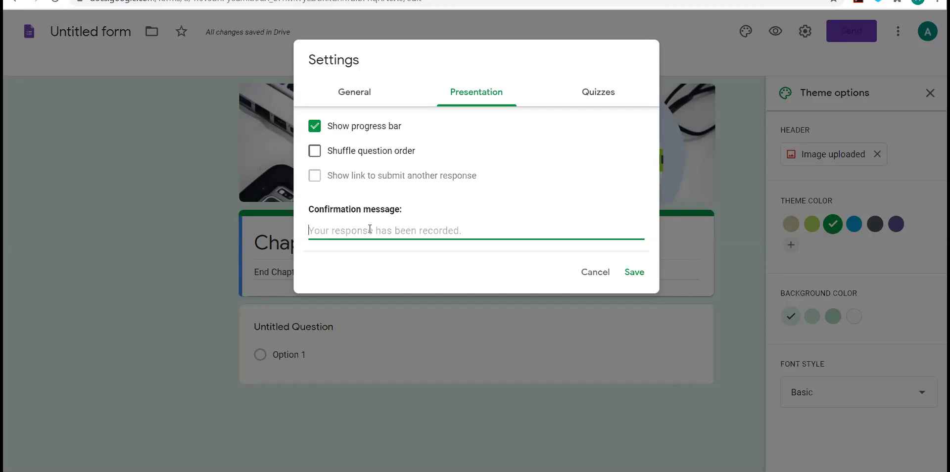
text(Your)
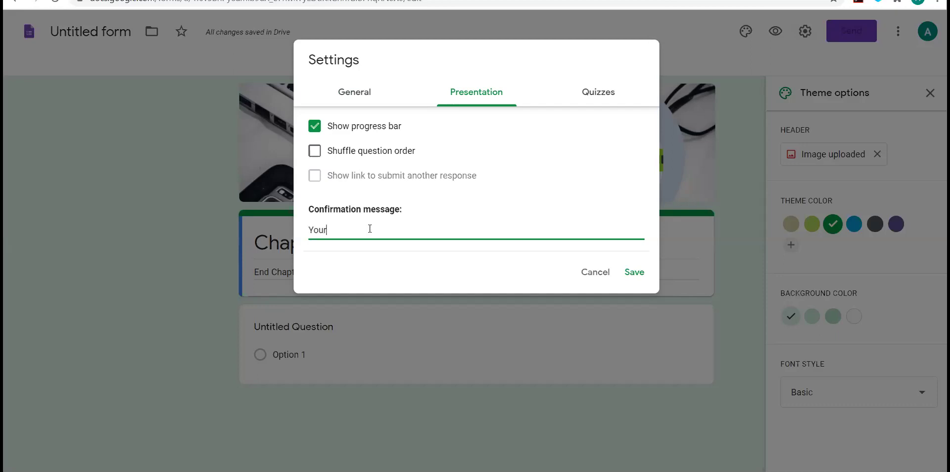
text( Quiz Done now wait for )
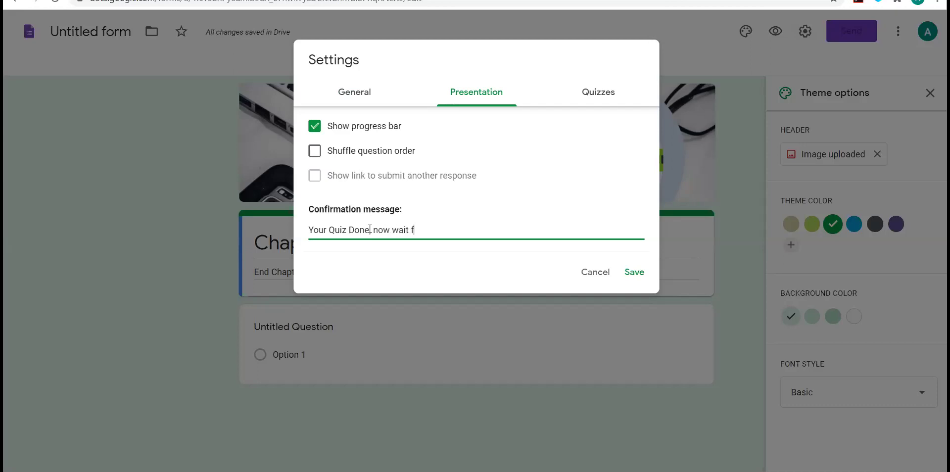
text(score)
click(635, 276)
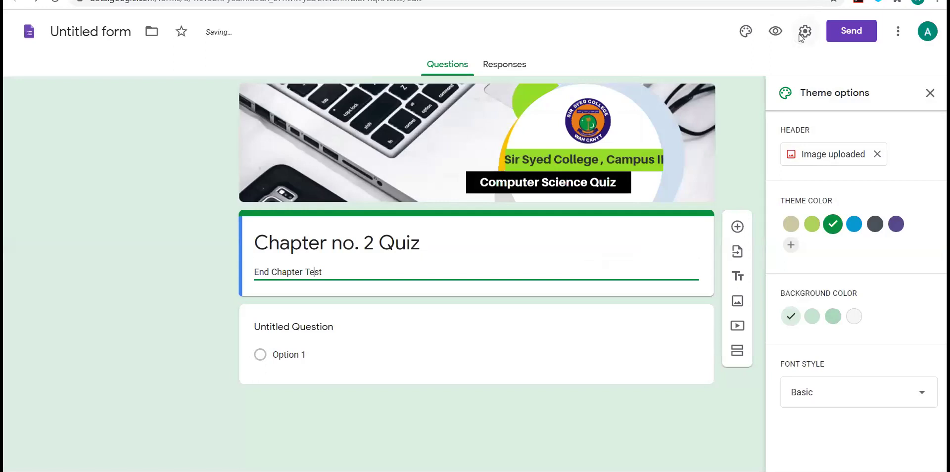
- Turn the form into a quiz, keep the default grade release and respondent options, and save the settings
click(805, 32)
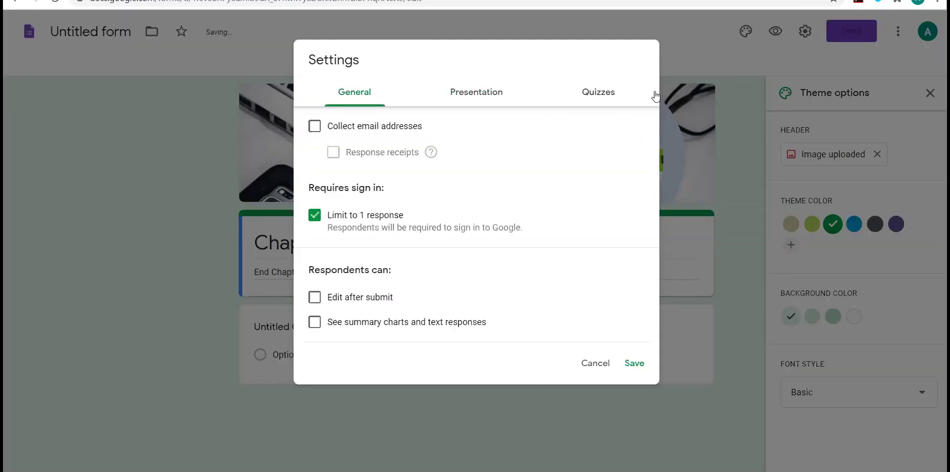
click(598, 94)
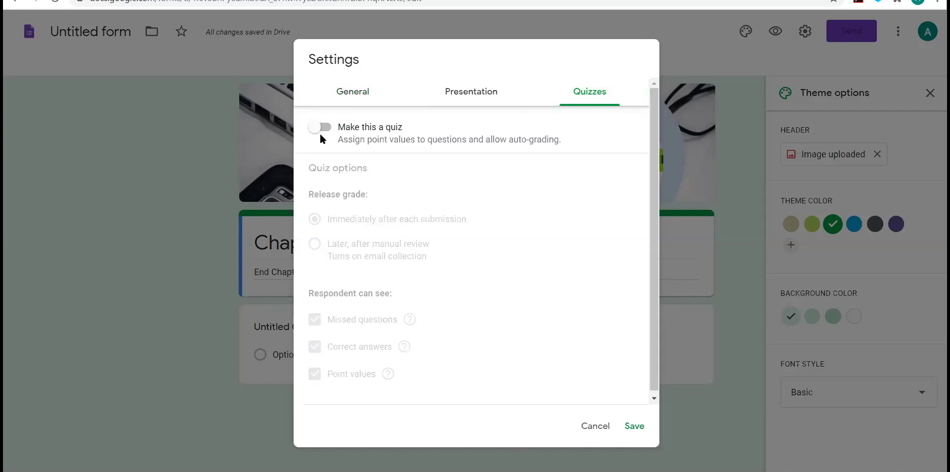
click(330, 136)
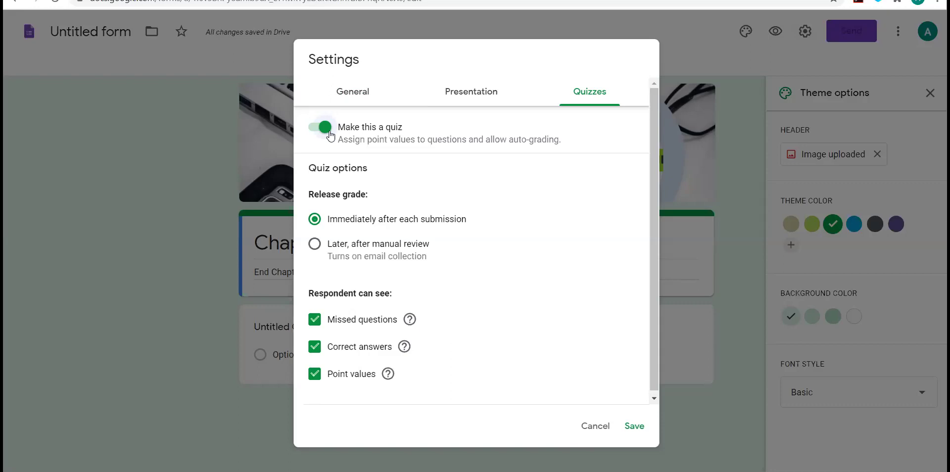
drag(649, 125, 654, 168)
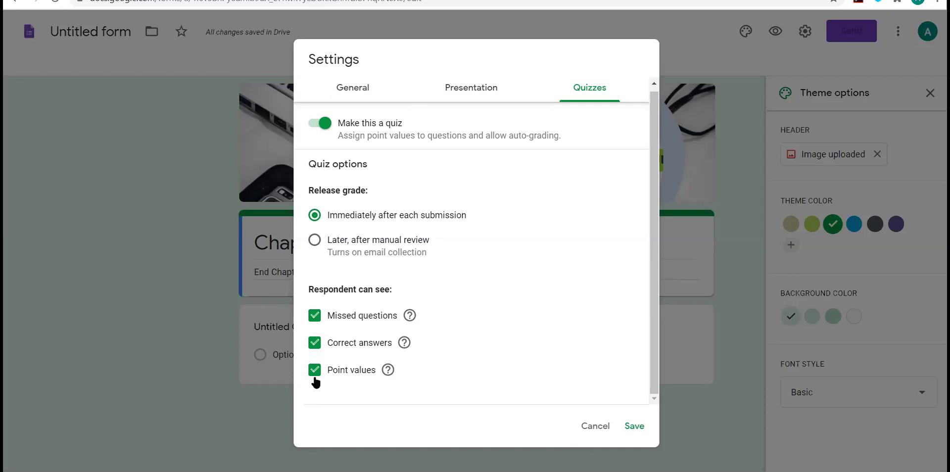
key(Return)
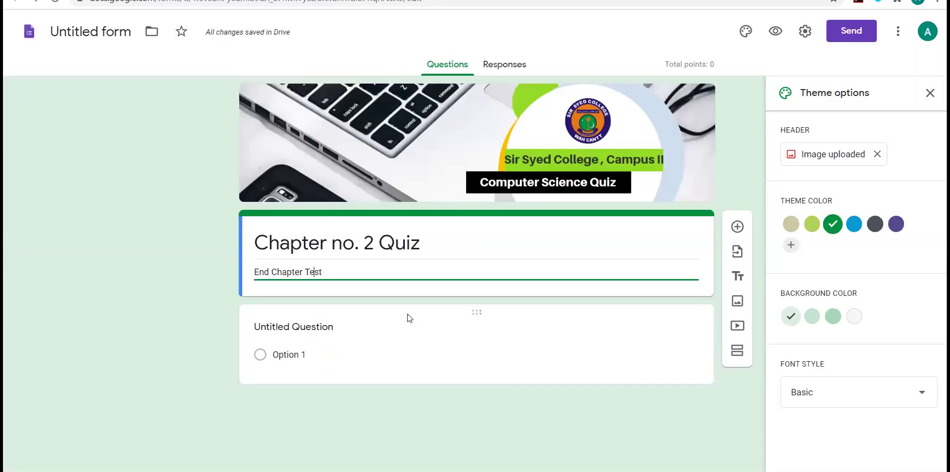
- Replace the first question's placeholder text with "Name", using the short answer type
click(328, 324)
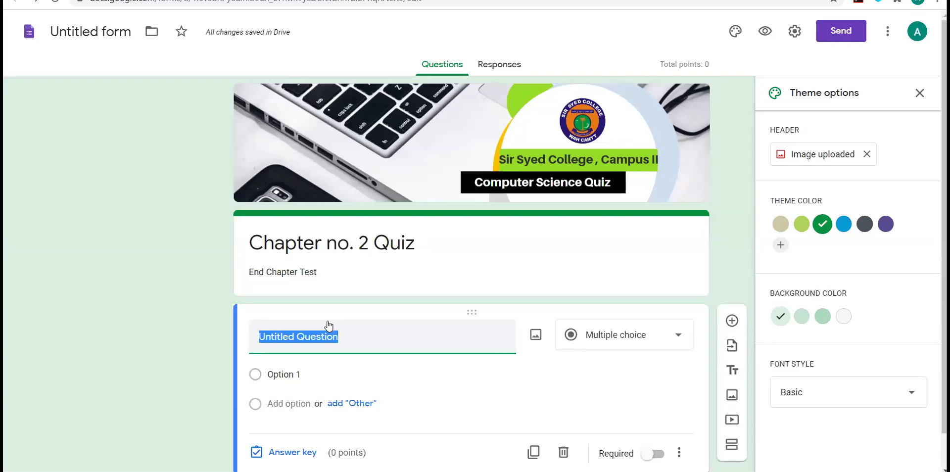
key(BackSpace)
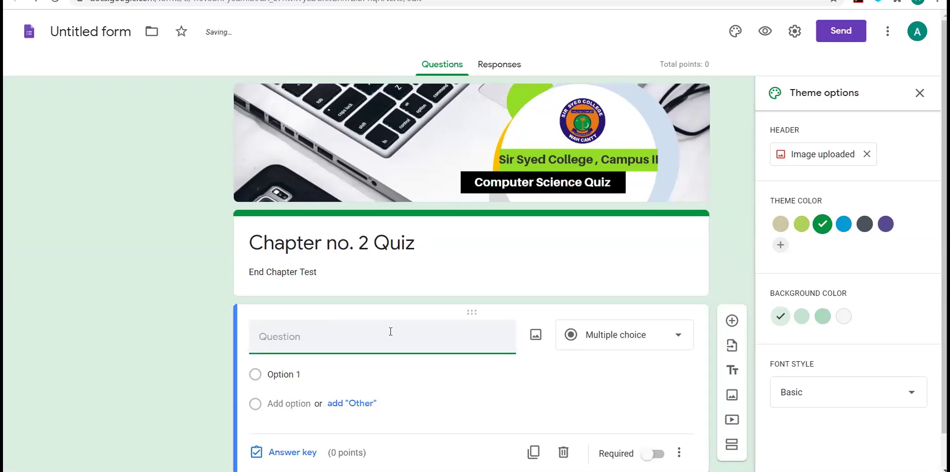
text(Name)
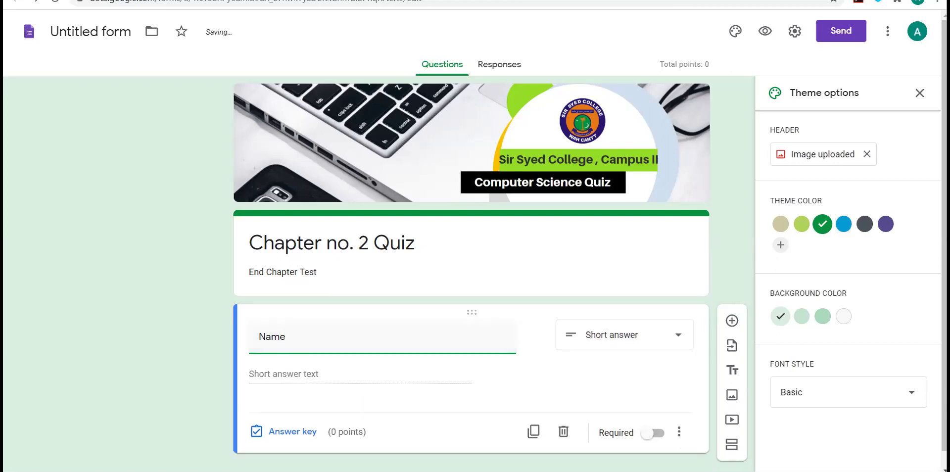
drag(944, 235, 943, 250)
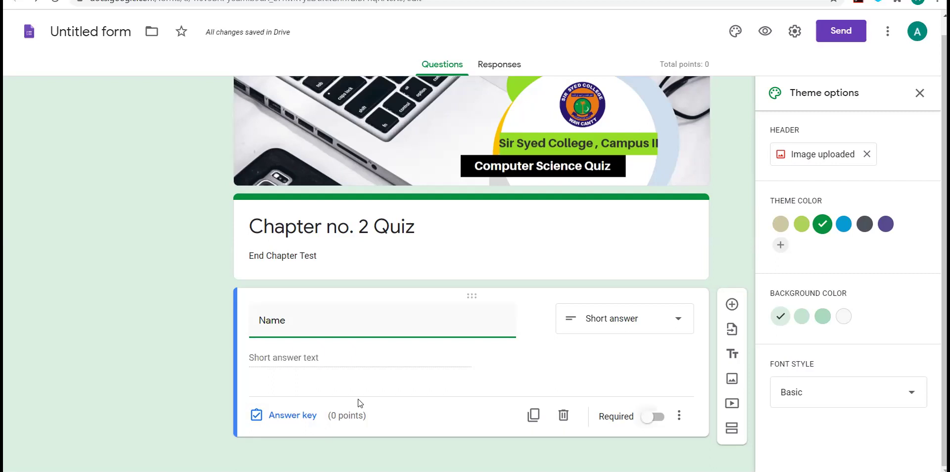
- Make the Name question required and add a new question titled "Class" below it
click(653, 417)
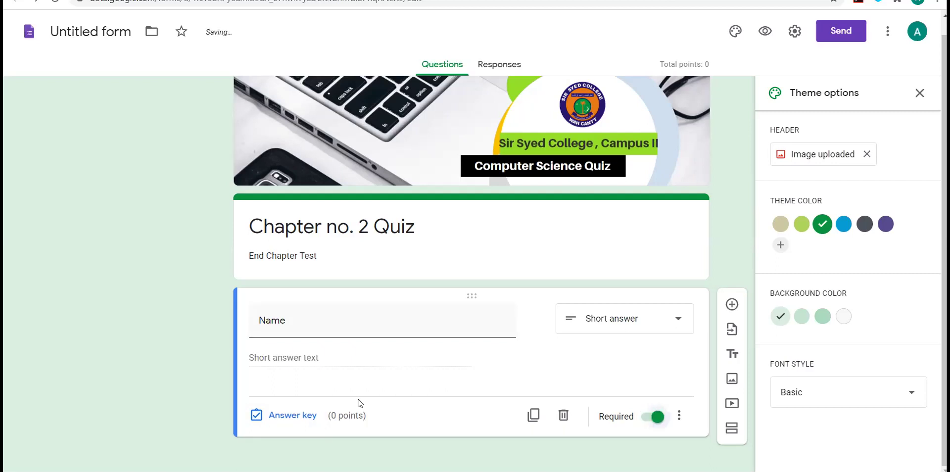
click(732, 304)
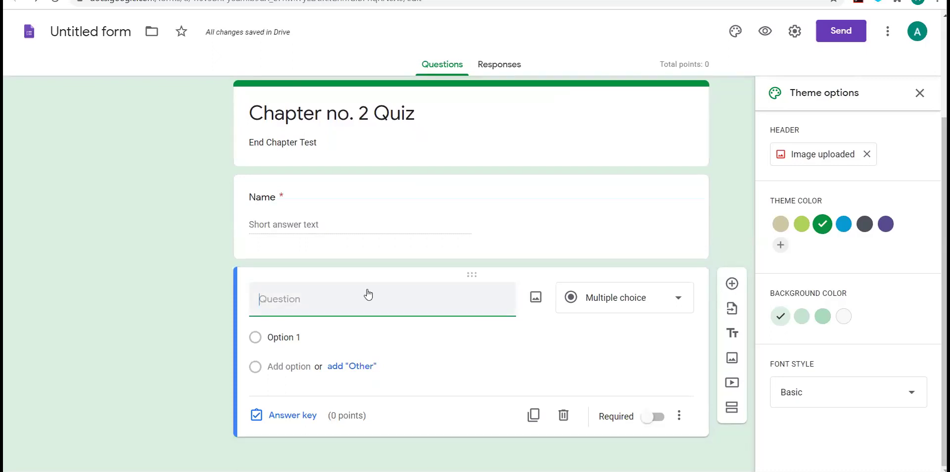
text(Class)
- Give the Class question the three answer options VIII.A, VIII.B and VIII.C
click(294, 339)
text(VIII)
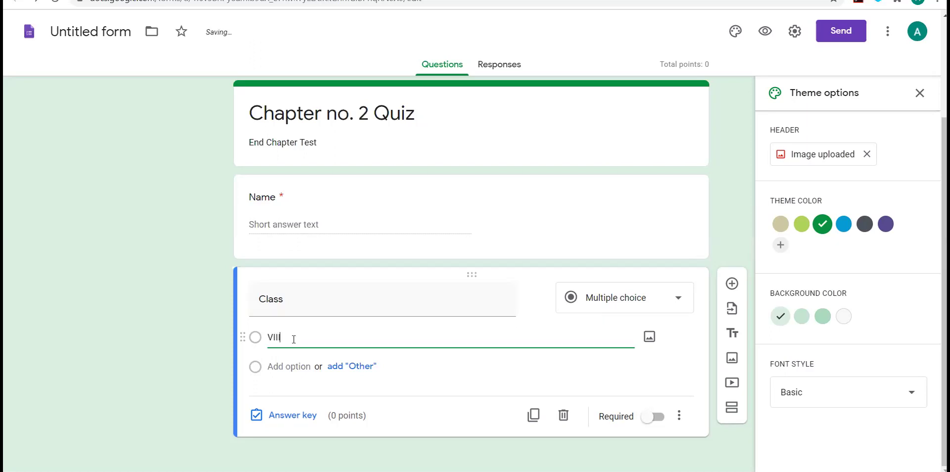
text(.A)
click(278, 366)
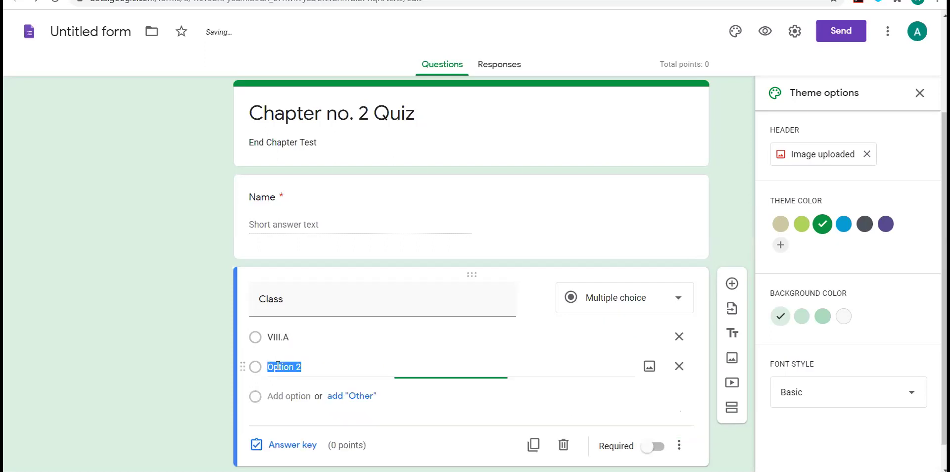
text(VI)
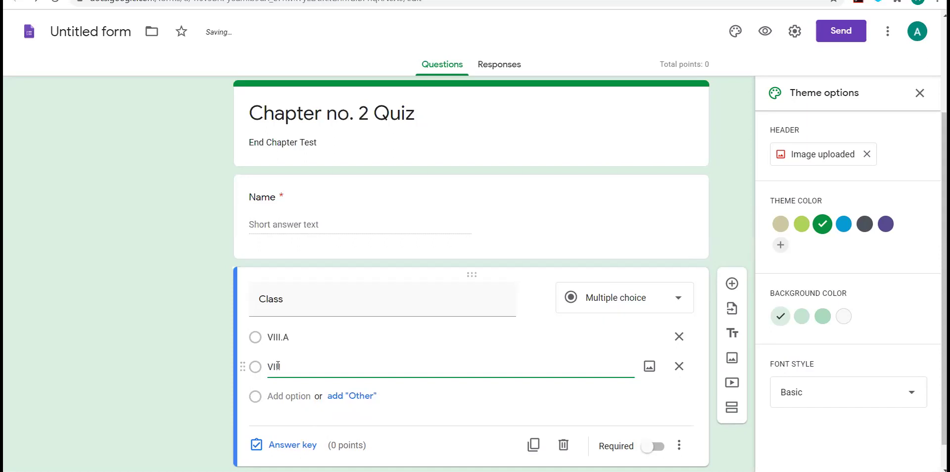
text(II.B)
key(Return)
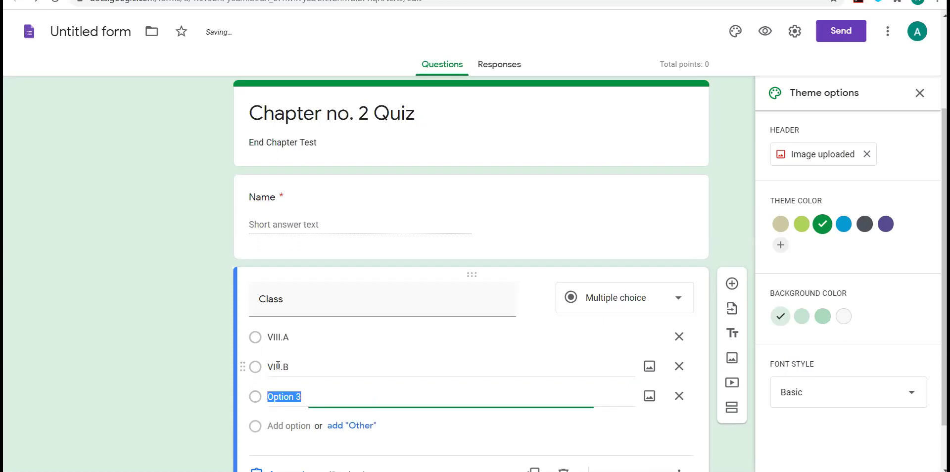
text(V)
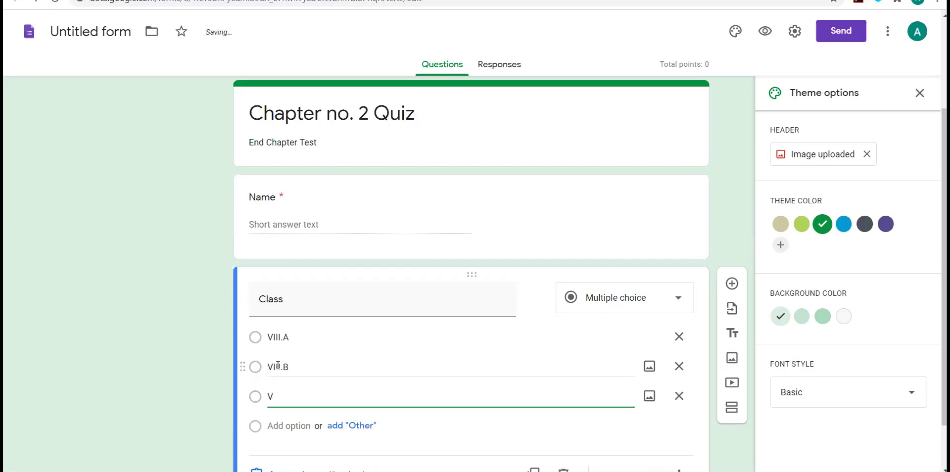
text(III.C)
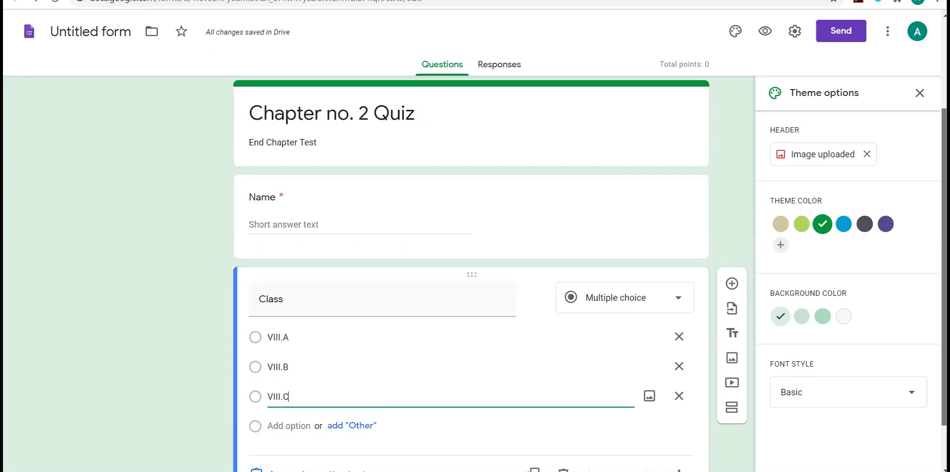
- Change the Class question's type from multiple choice to Dropdown
scroll(673, 257, down, 1)
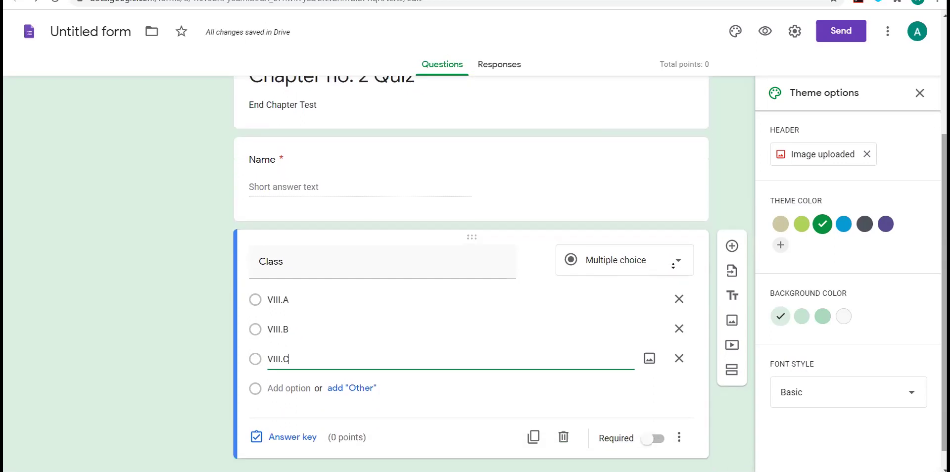
scroll(711, 192, up, 2)
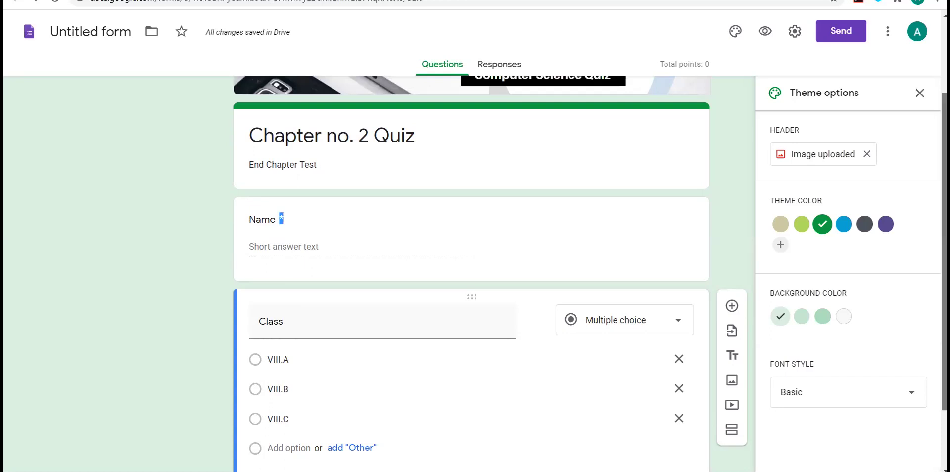
scroll(683, 251, down, 2)
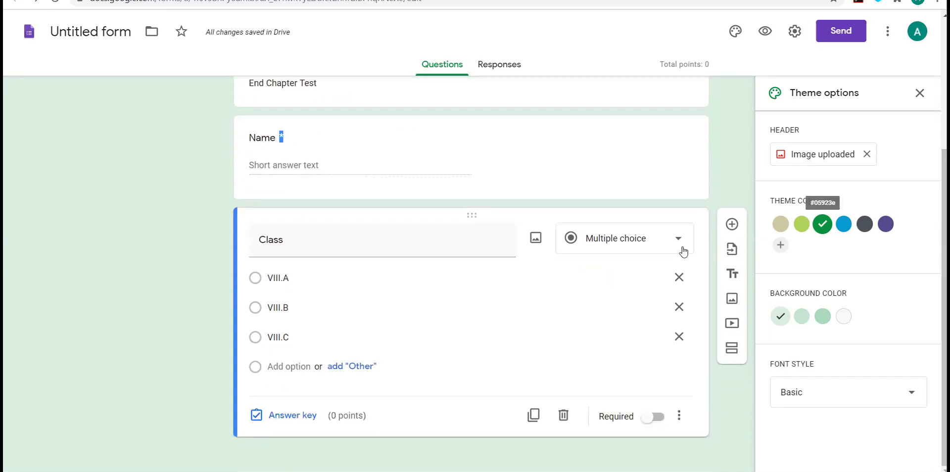
click(680, 240)
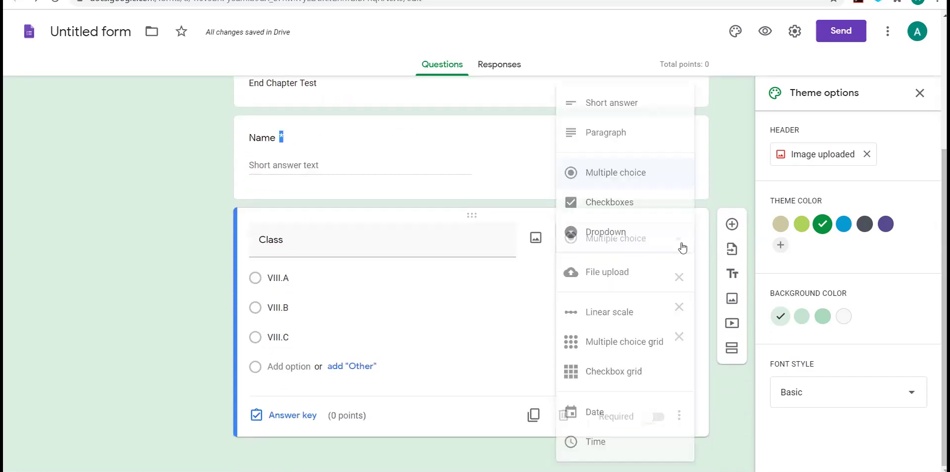
click(626, 232)
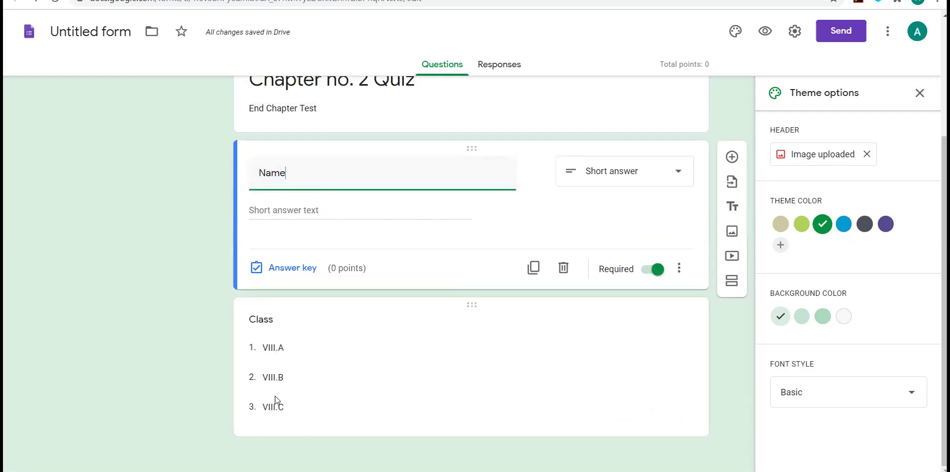
click(446, 367)
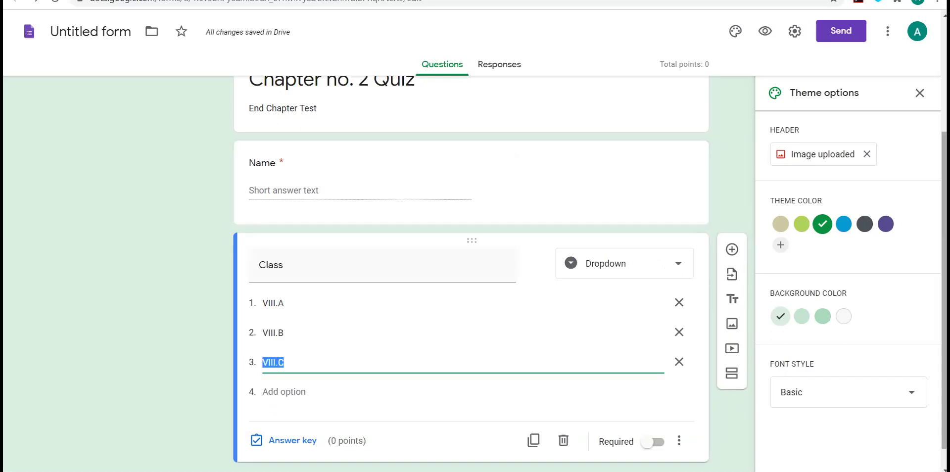
scroll(470, 277, down, 1)
click(829, 228)
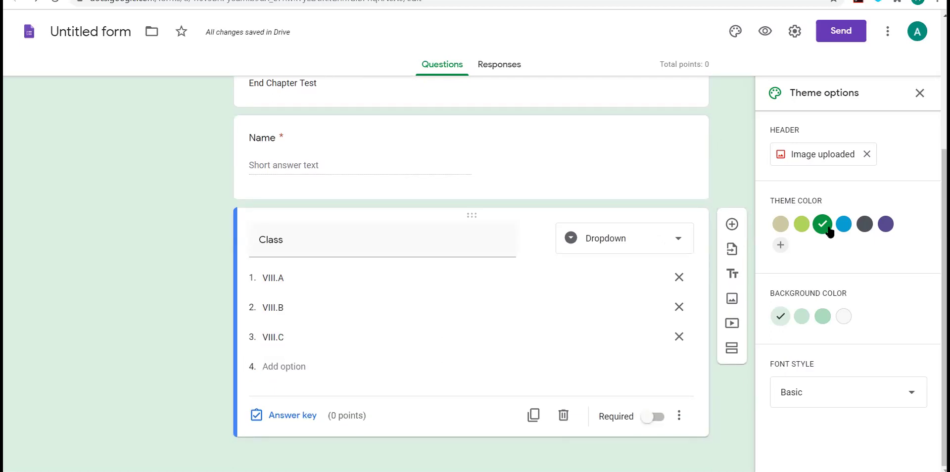
click(680, 240)
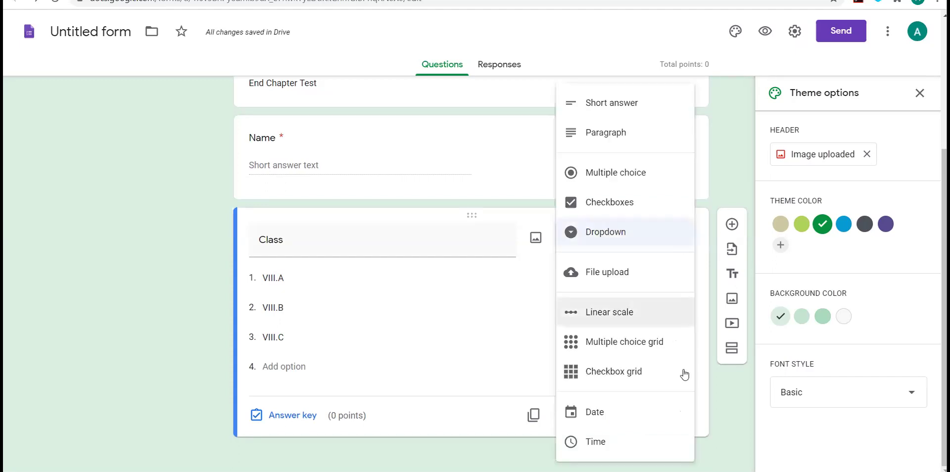
click(523, 298)
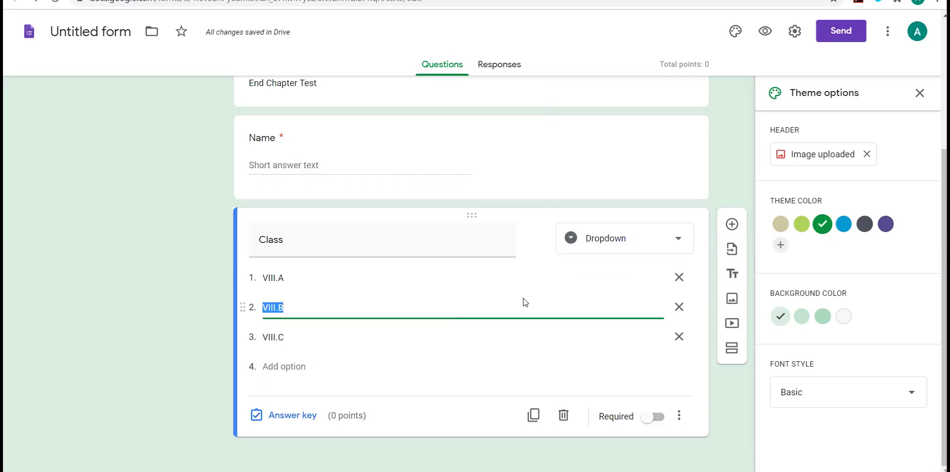
- Add a blank multiple choice question below Class and make the Class question required
click(731, 224)
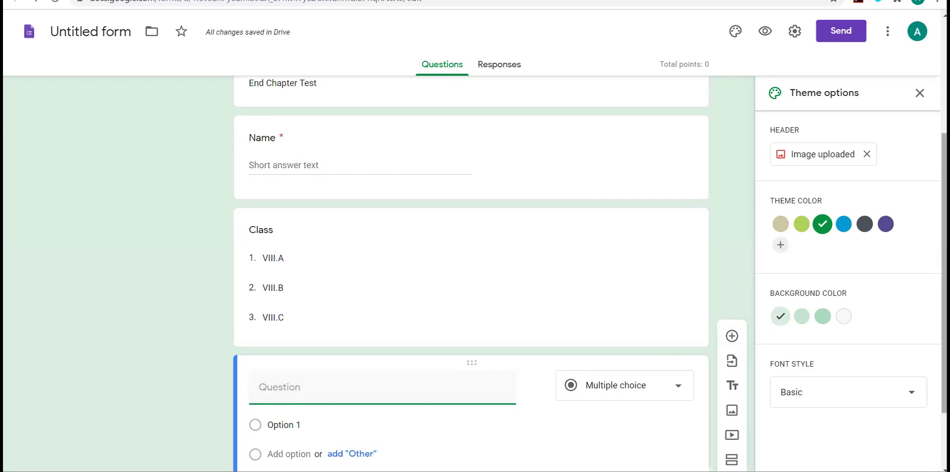
click(622, 312)
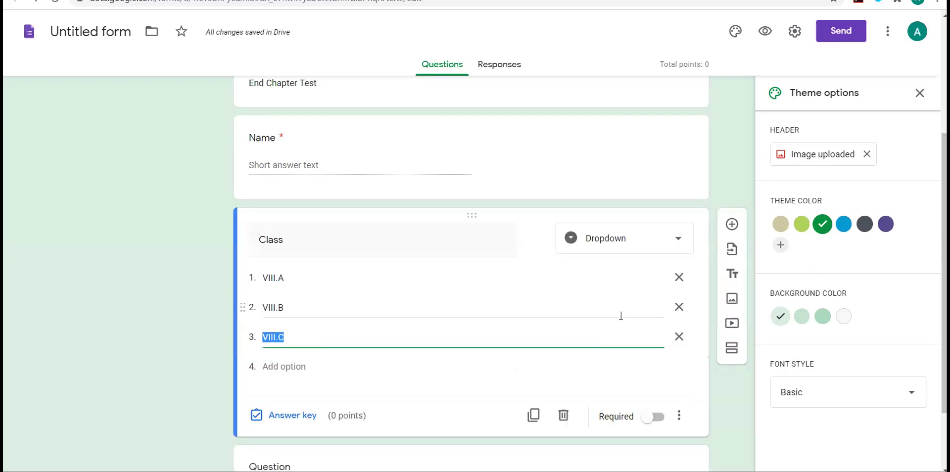
click(653, 416)
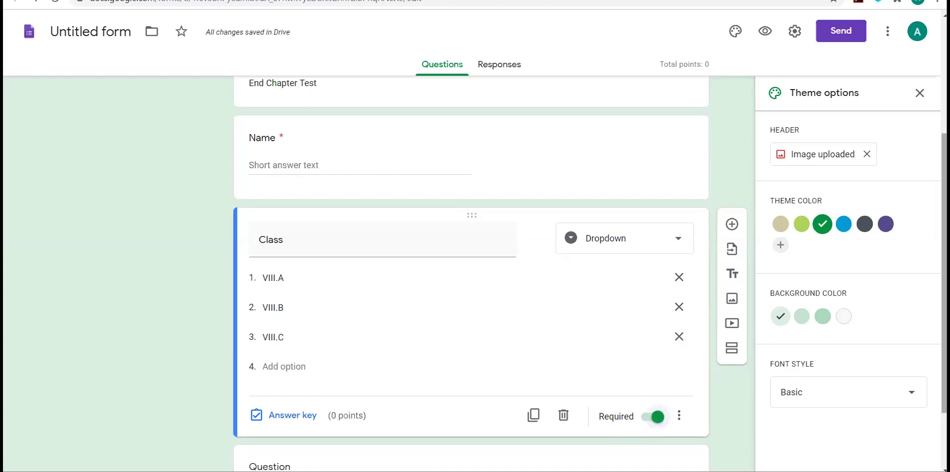
- Insert another question directly below Class and title it "Roll.No"
scroll(598, 390, down, 2)
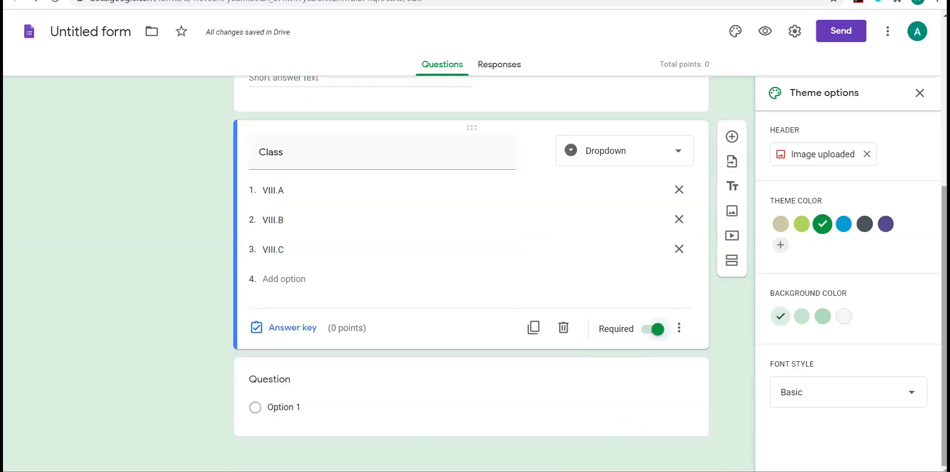
click(732, 136)
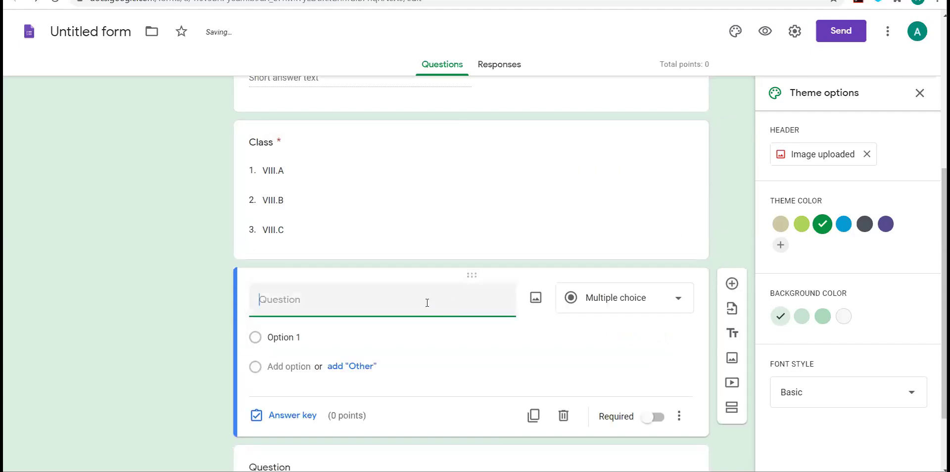
text(Roll)
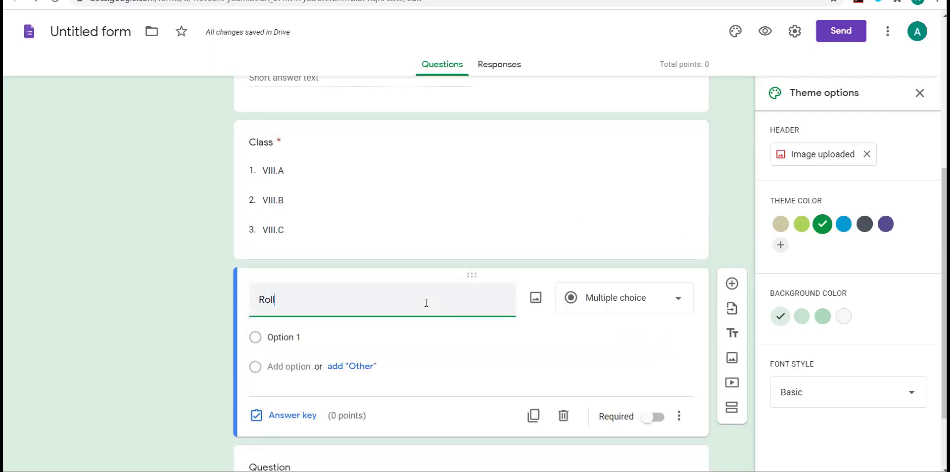
text(.N)
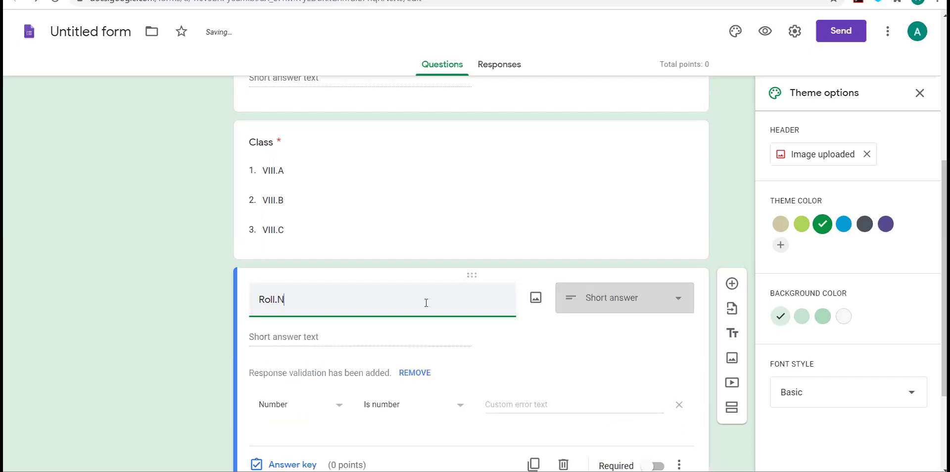
text(o)
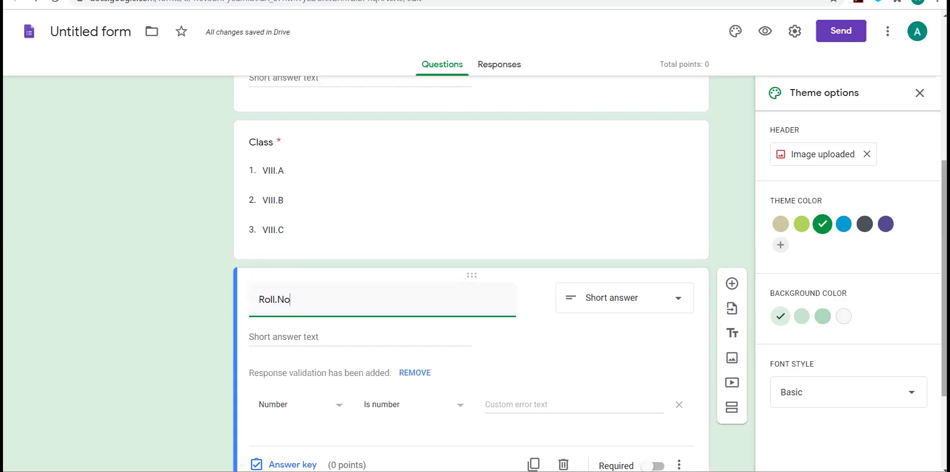
- Restrict the Roll.No answer to a number less than 50 and make the question required
scroll(500, 331, down, 1)
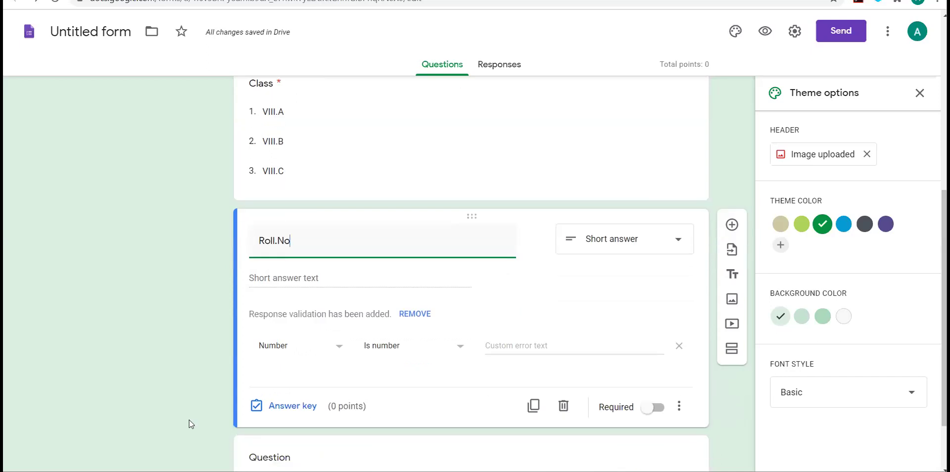
click(342, 347)
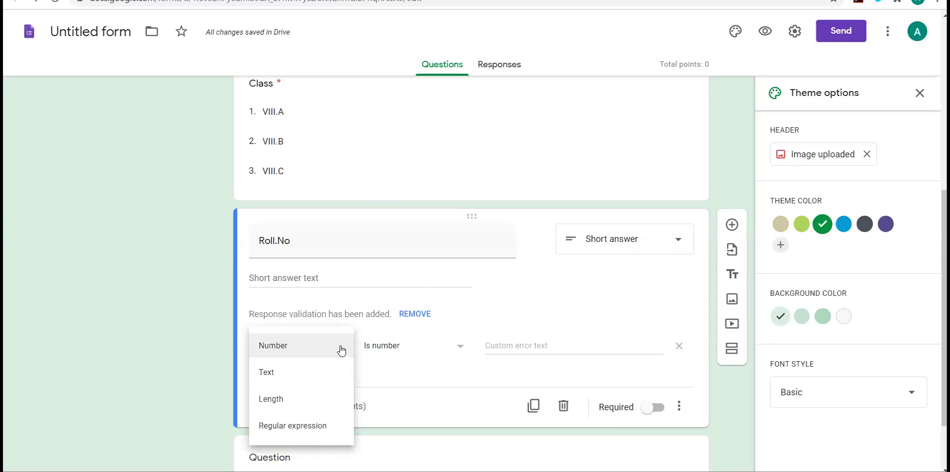
click(445, 352)
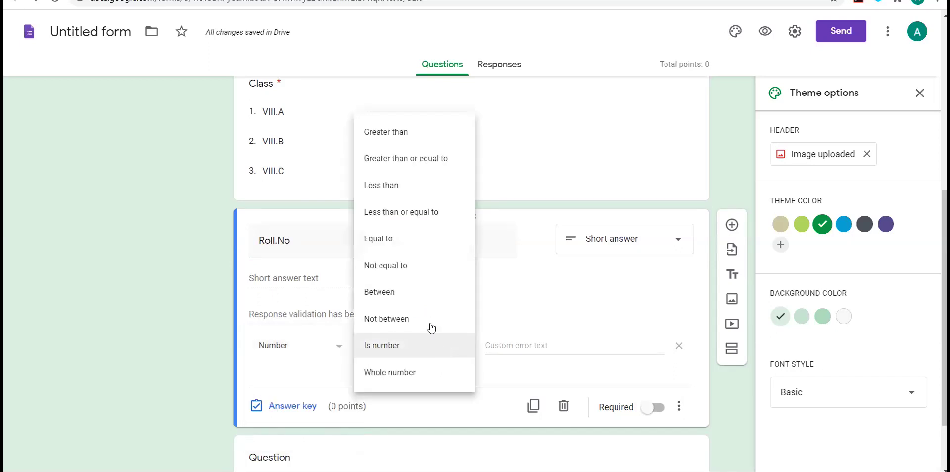
click(400, 184)
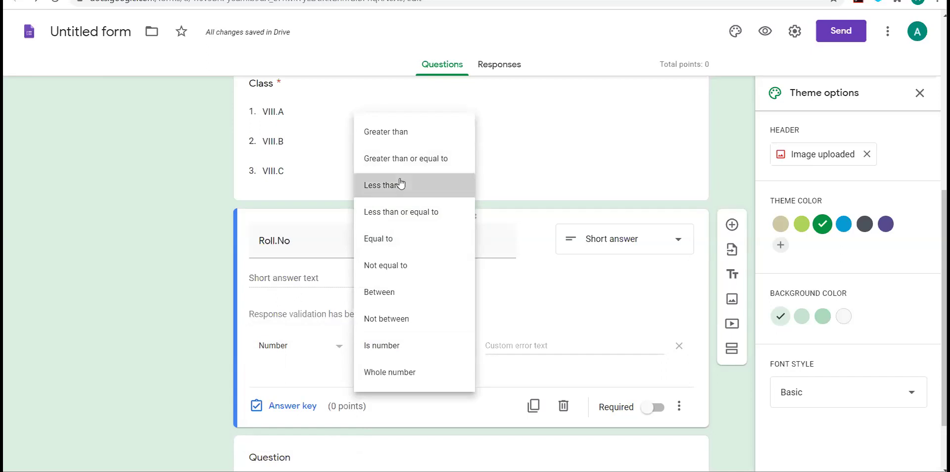
click(505, 345)
text(50)
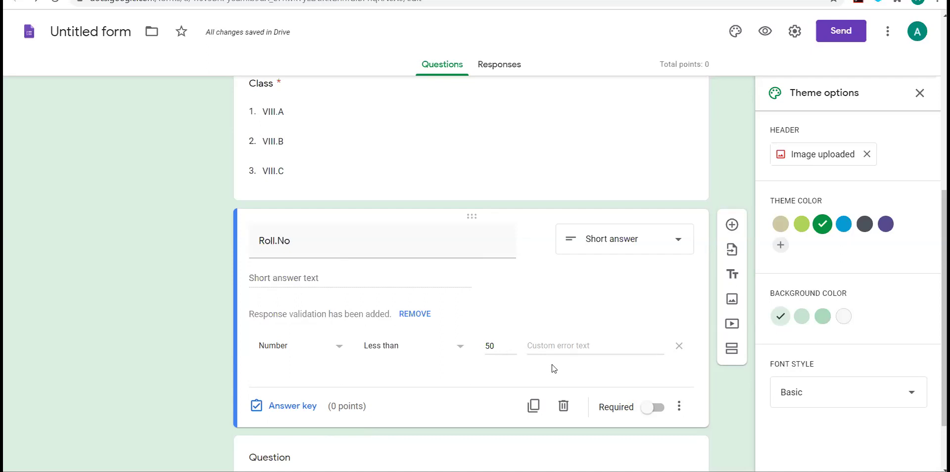
click(622, 397)
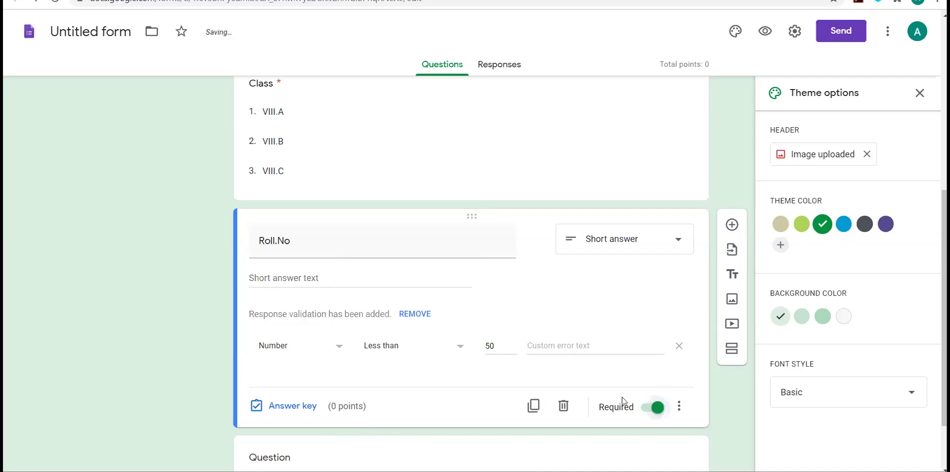
- Copy "Find the sum of 111 + 222 + 333" from the Word document into the title of the blank multiple choice question below Roll.No
scroll(471, 297, down, 2)
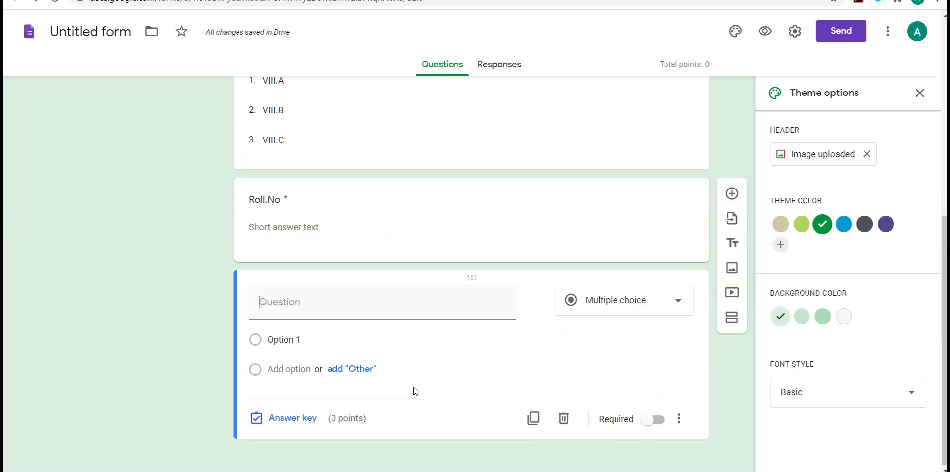
click(413, 387)
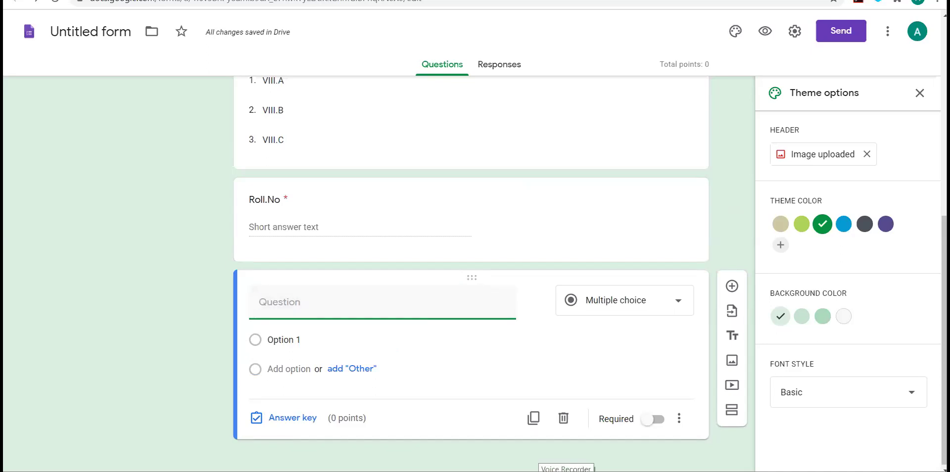
click(684, 305)
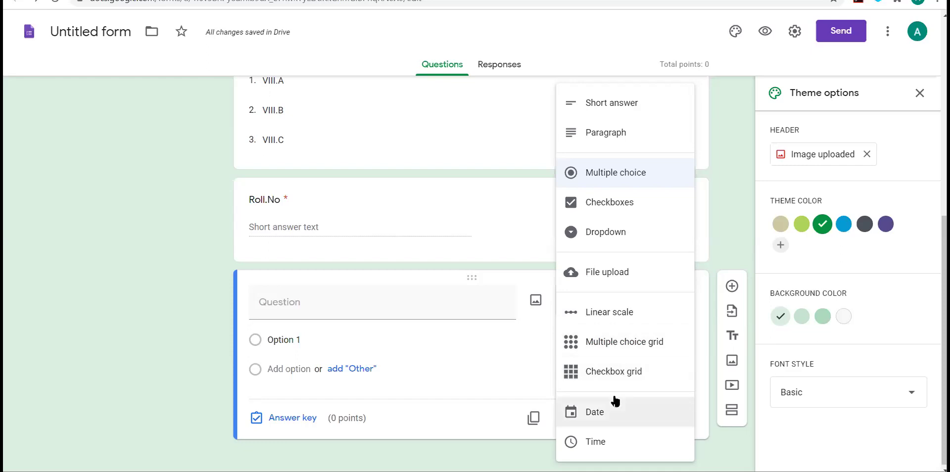
click(638, 179)
click(407, 301)
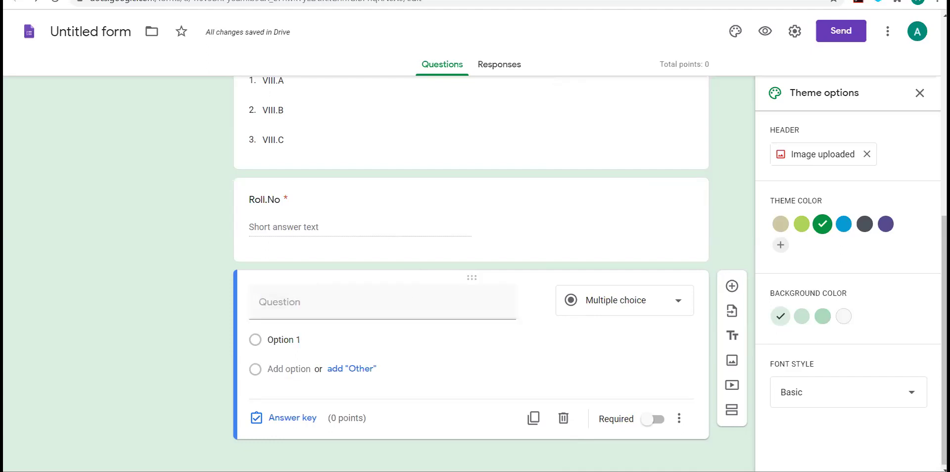
key(alt+Tab)
drag(361, 151, 491, 165)
drag(608, 160, 605, 155)
key(ctrl+c)
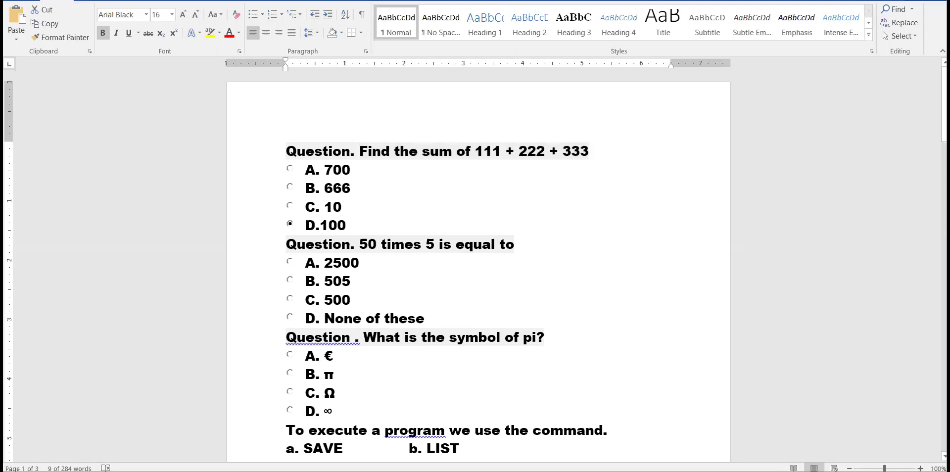
key(alt+Tab)
key(ctrl+v)
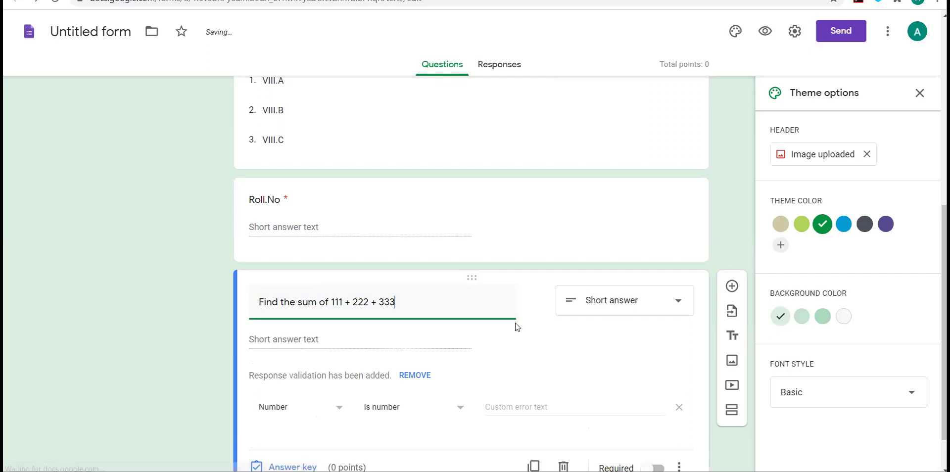
- Change the sum question's type to Multiple choice and enter the options 333, 666 and 888
click(626, 303)
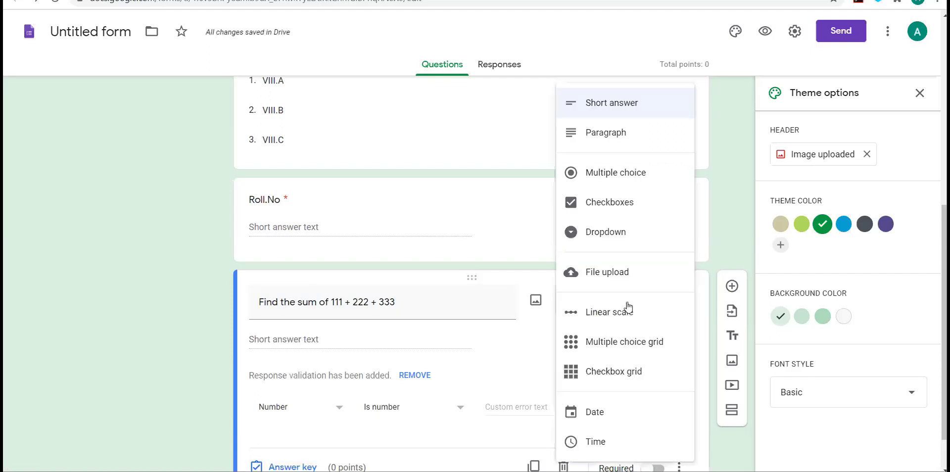
click(627, 178)
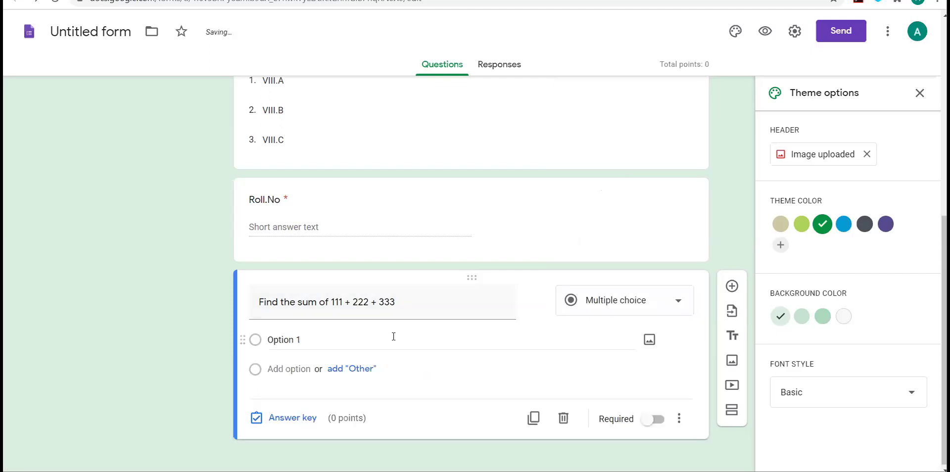
click(343, 344)
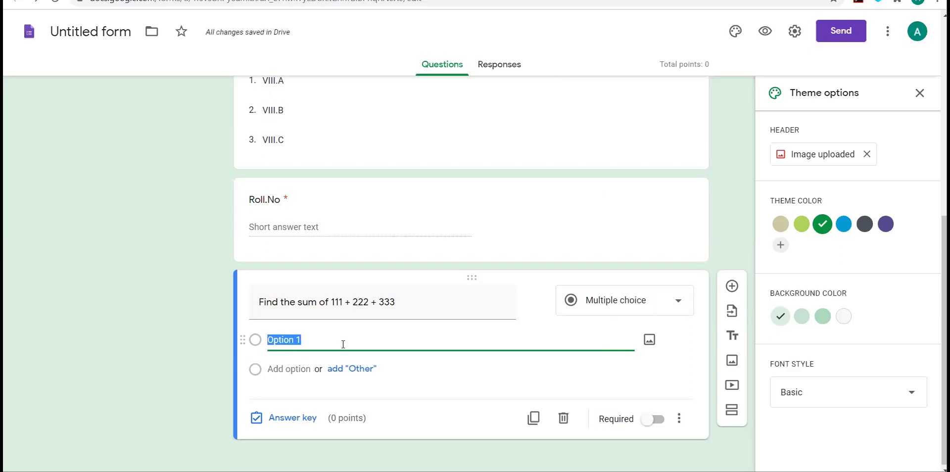
text(333)
click(294, 367)
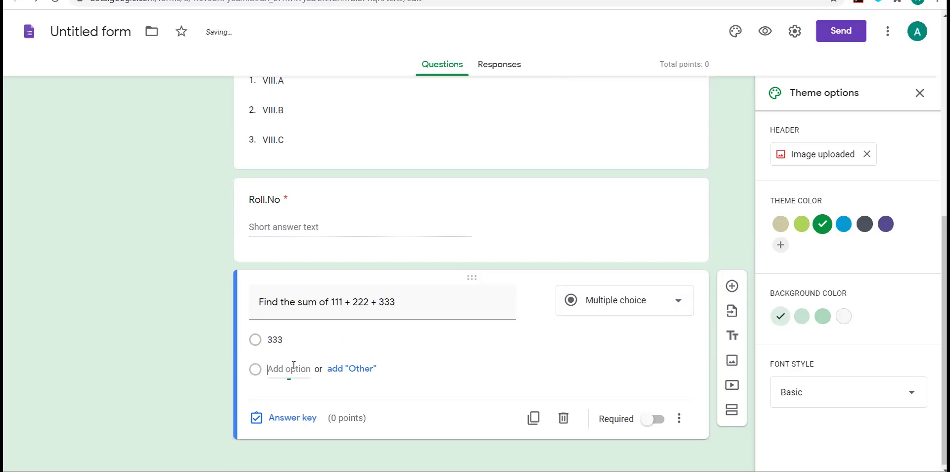
text(666)
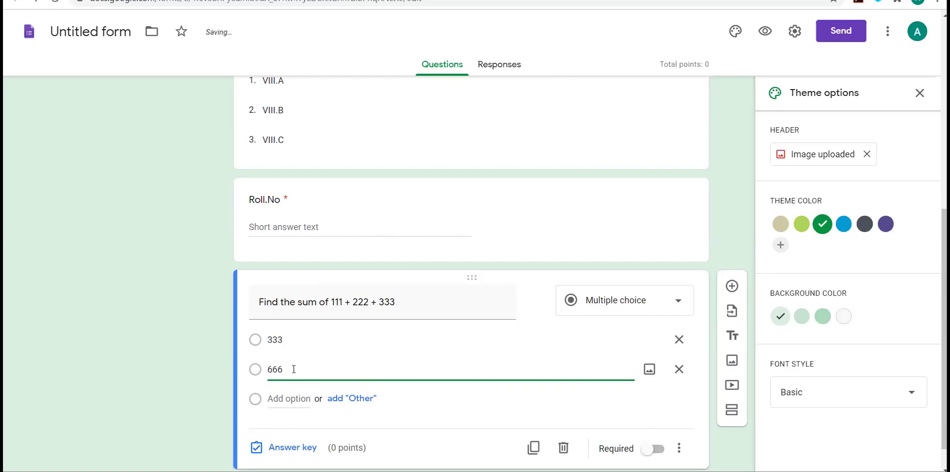
key(Return)
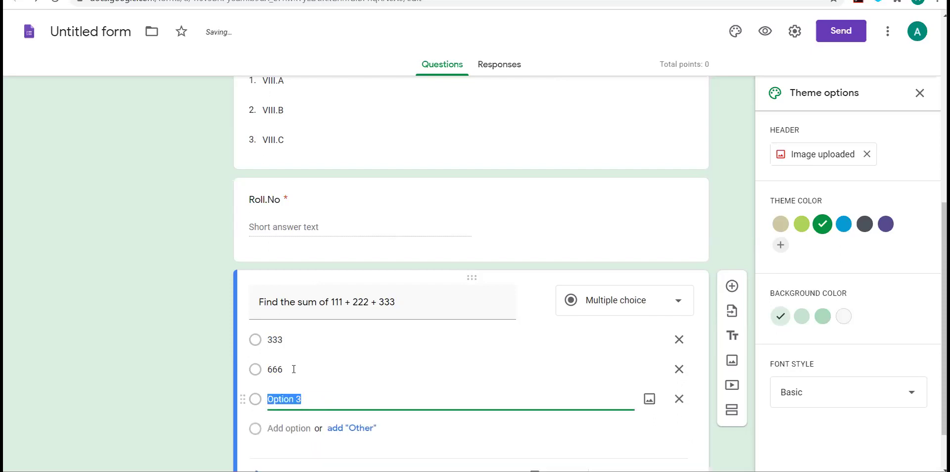
text(888)
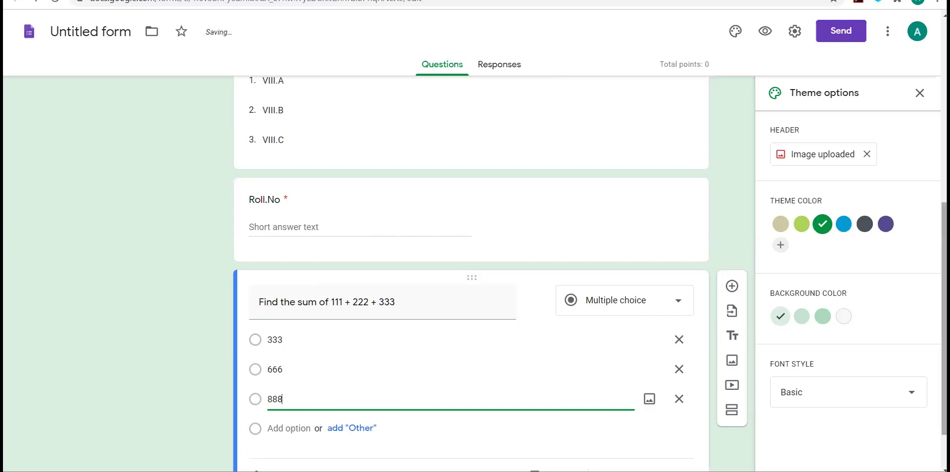
- Mark 666 as the correct answer in the sum question's answer key and assign it 1 point
scroll(470, 275, down, 1)
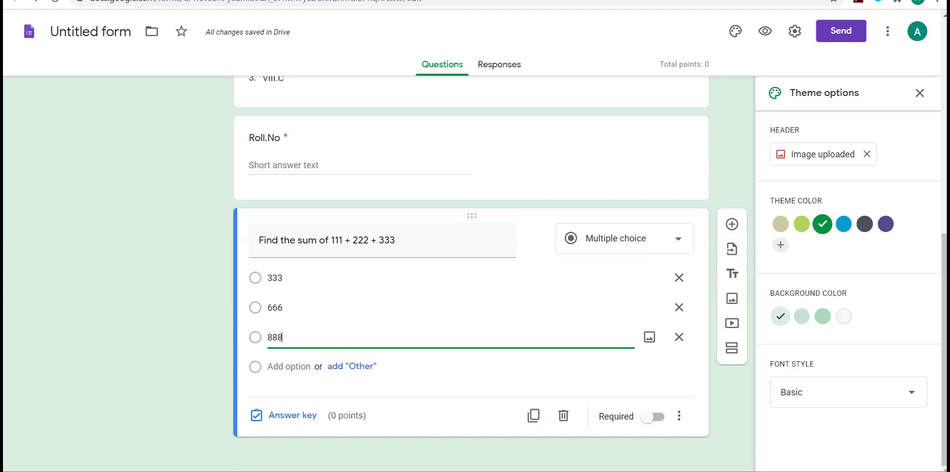
click(292, 415)
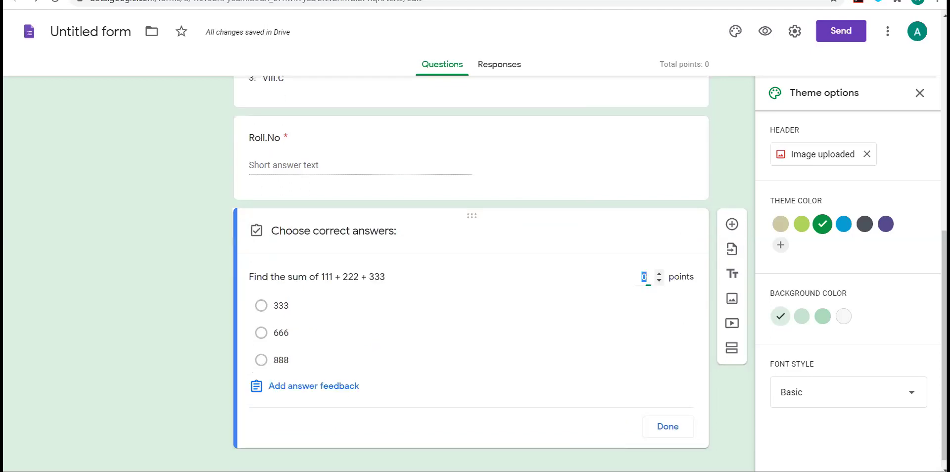
click(262, 335)
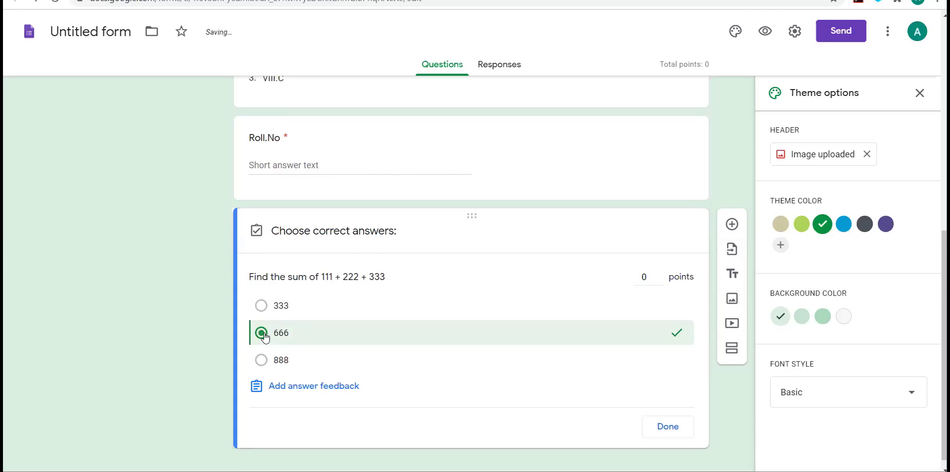
click(659, 275)
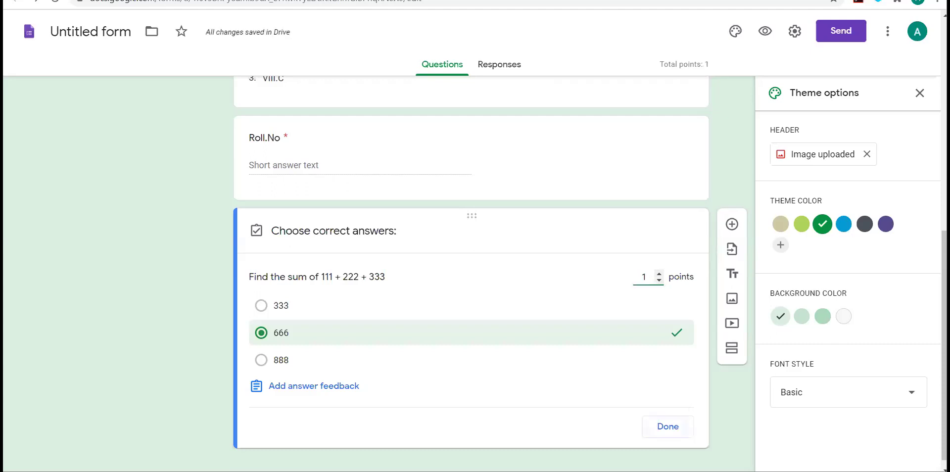
click(667, 426)
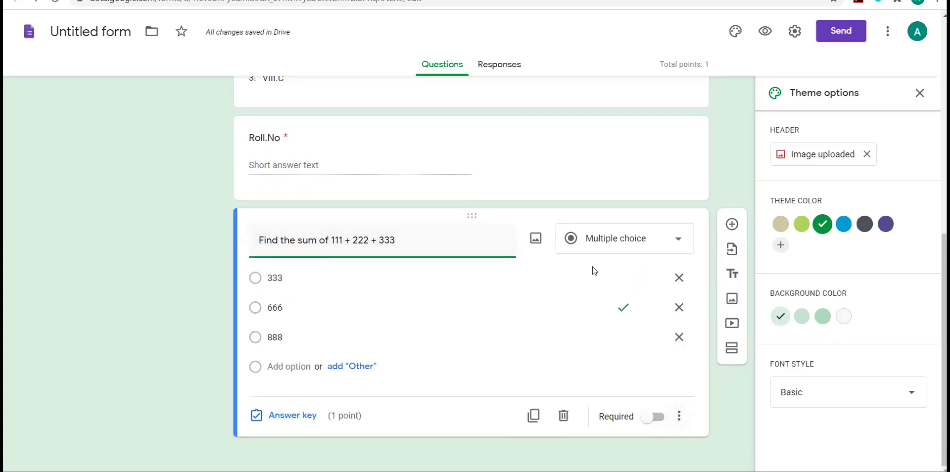
- Insert a new question directly below the "Find the sum of 111 + 222 + 333" question
click(559, 186)
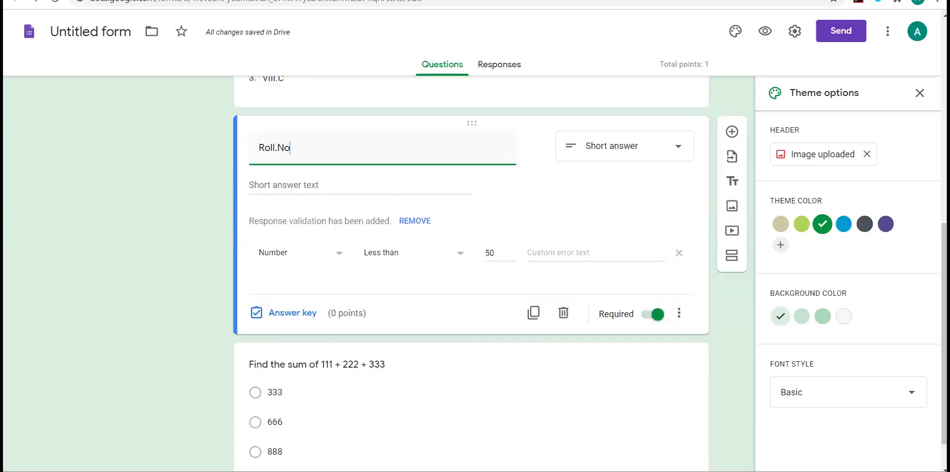
scroll(302, 343, down, 1)
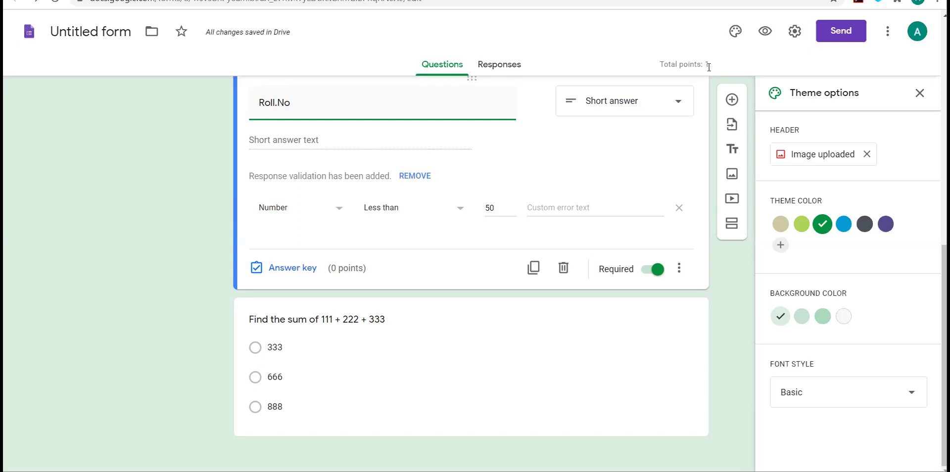
click(582, 339)
click(731, 224)
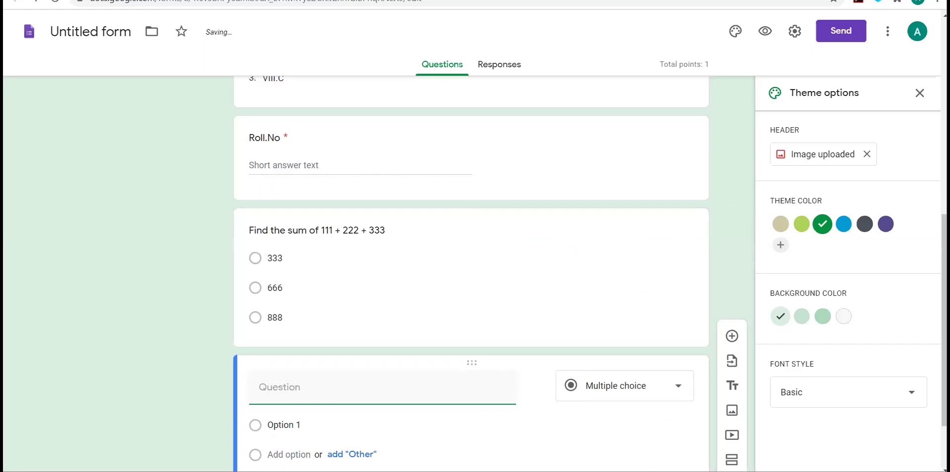
- Copy "To execute a program we use the command." from the Word document into the new question's title
key(alt+Tab)
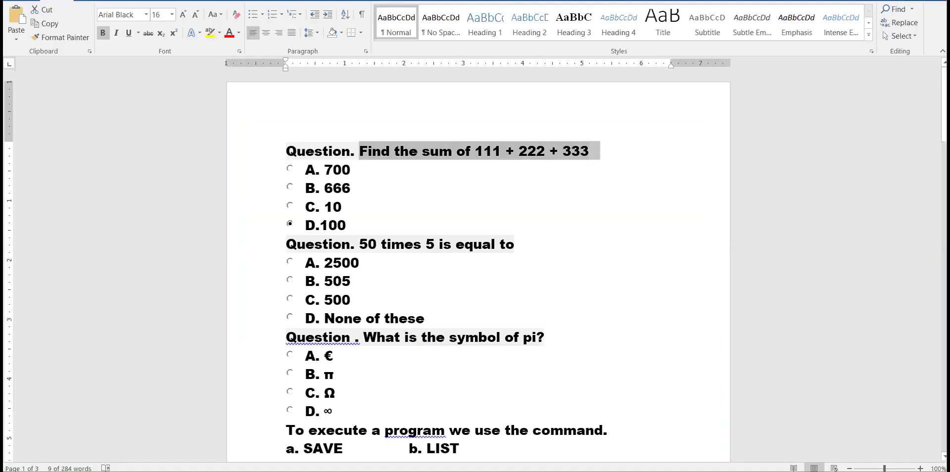
drag(944, 113, 944, 149)
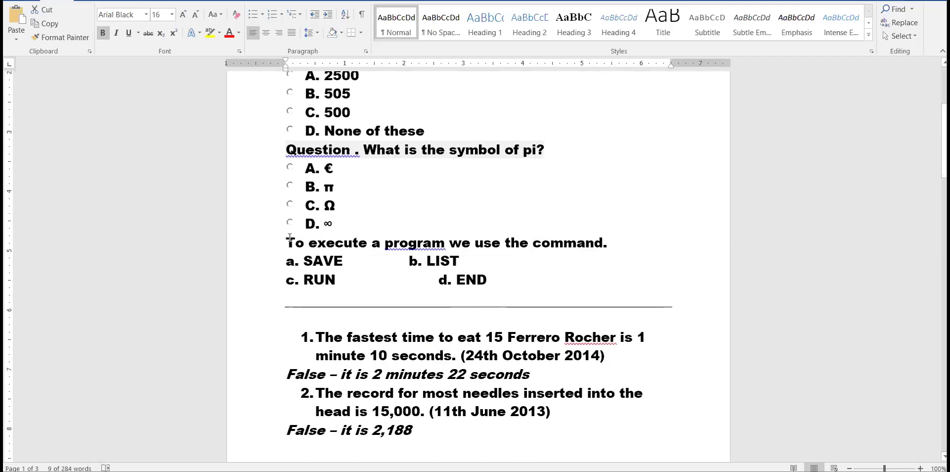
drag(284, 237, 630, 241)
key(ctrl+c)
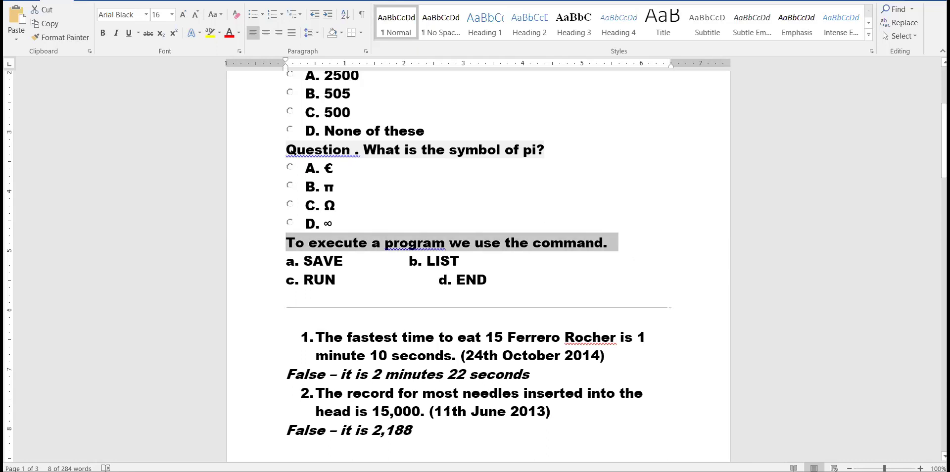
key(alt+Tab)
click(389, 398)
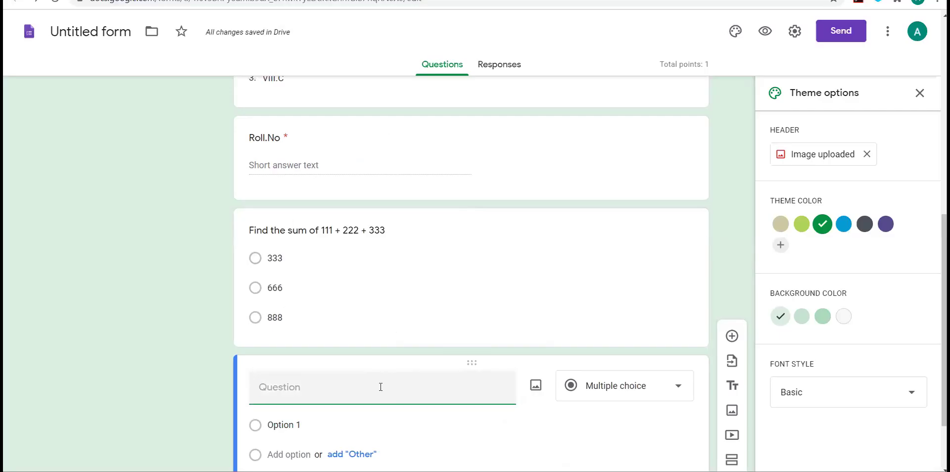
key(ctrl+v)
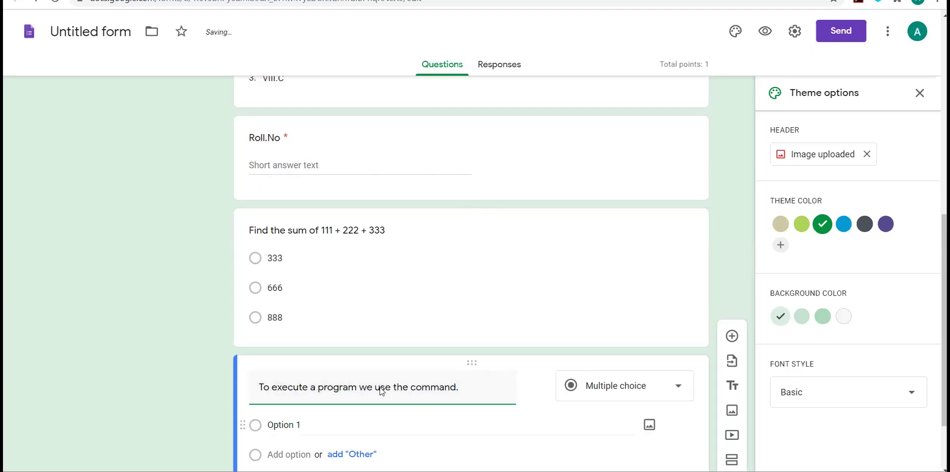
- Check the answer choices in the Word document and enter the options Save, list, Run and End for the program command question
key(Return)
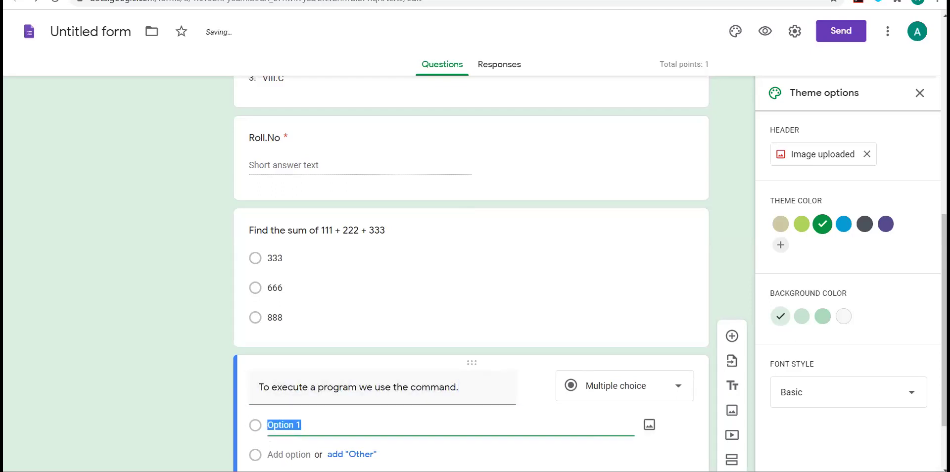
key(alt+Tab)
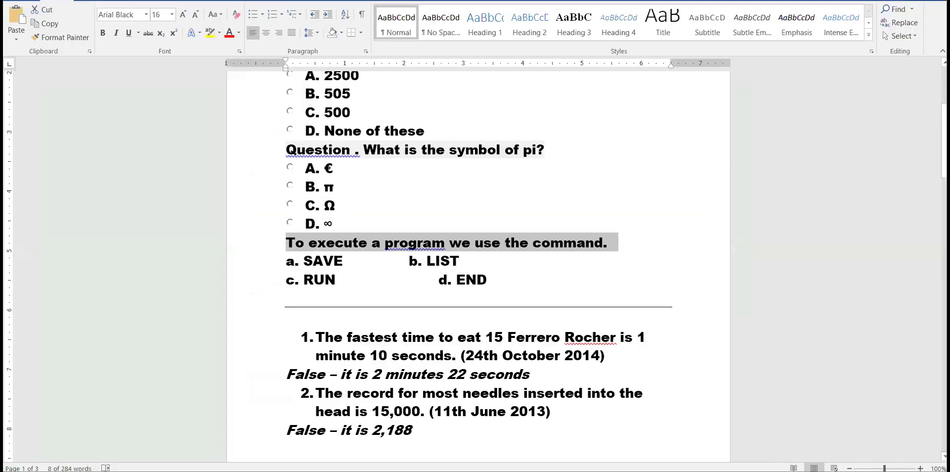
key(alt+Tab)
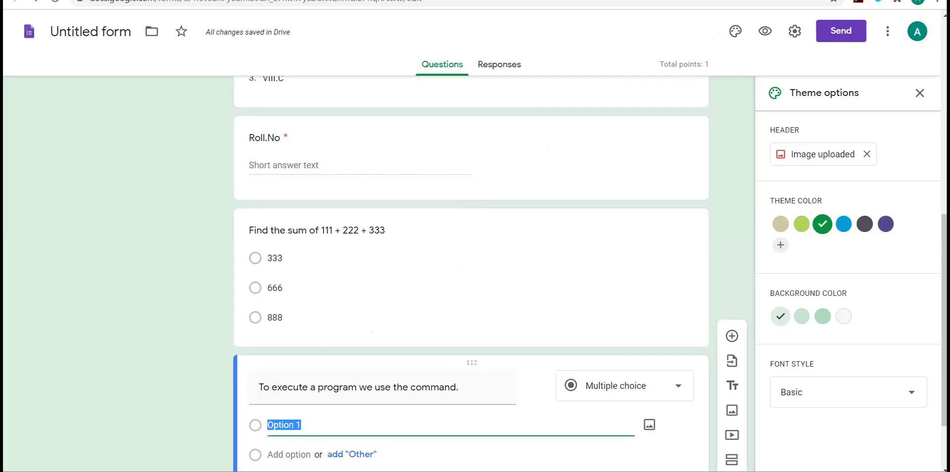
text(Save)
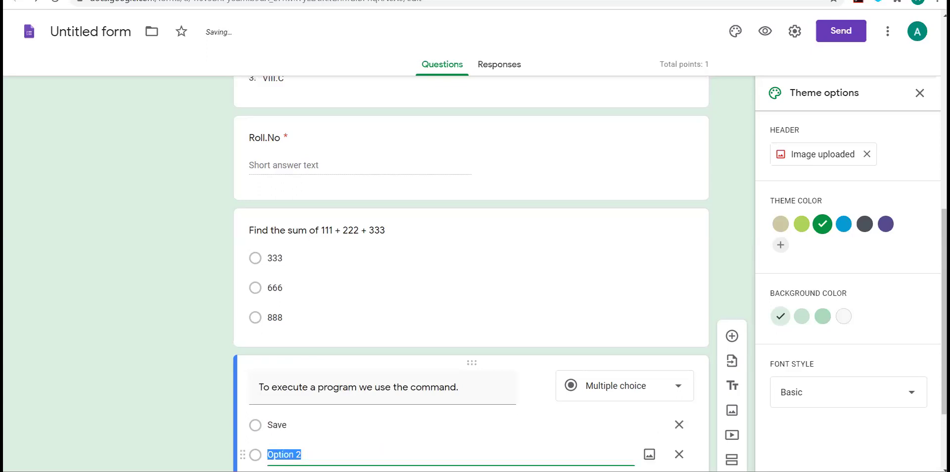
text(list)
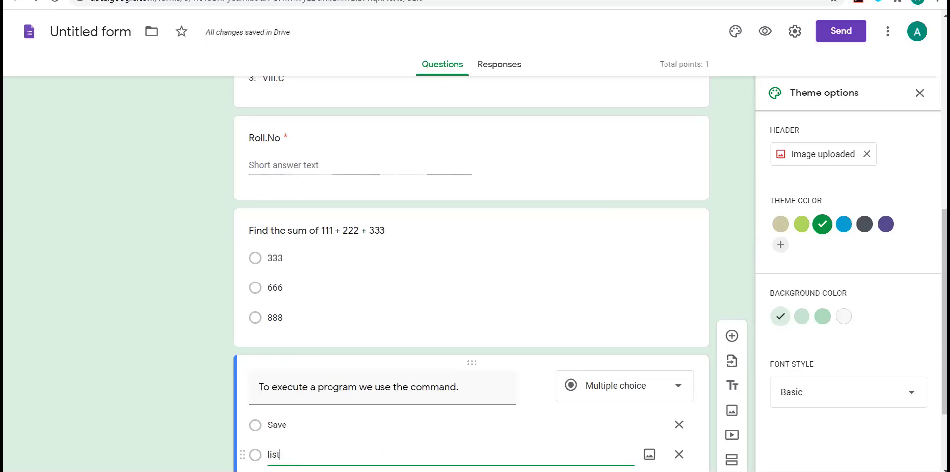
key(Return)
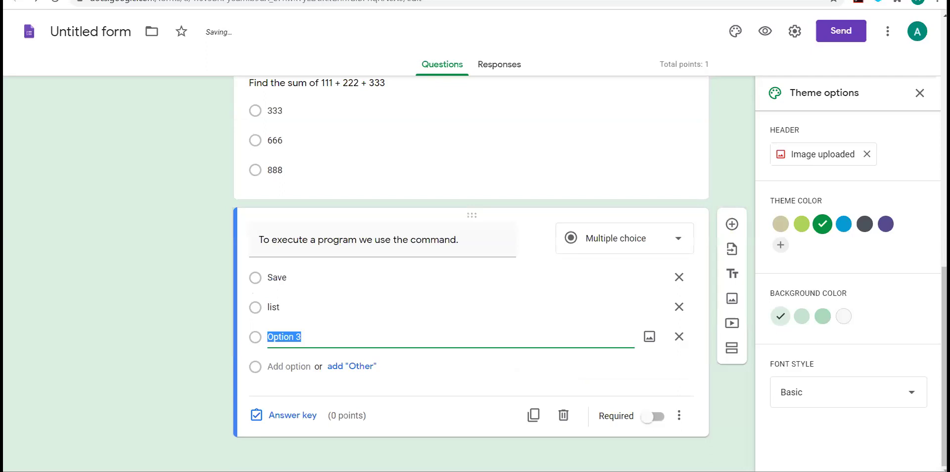
text(Run)
key(Return)
text(End)
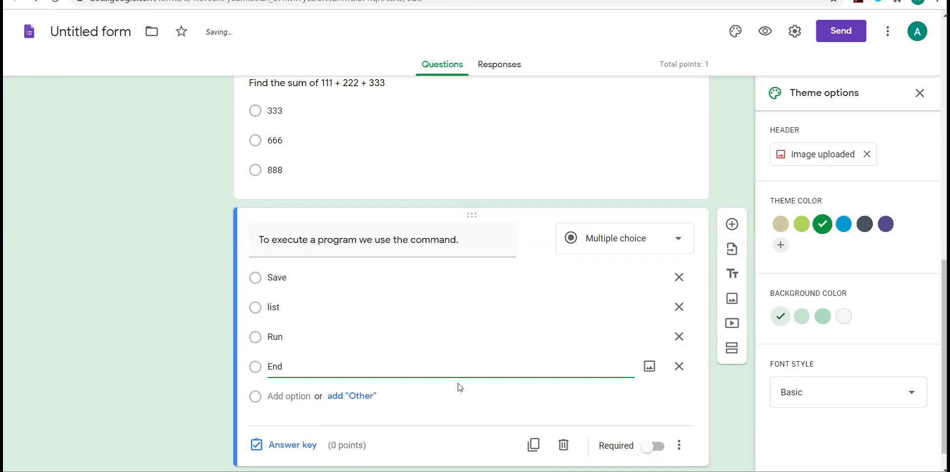
- Mark Run as the correct answer in the program command question's answer key and assign it 1 point
click(292, 445)
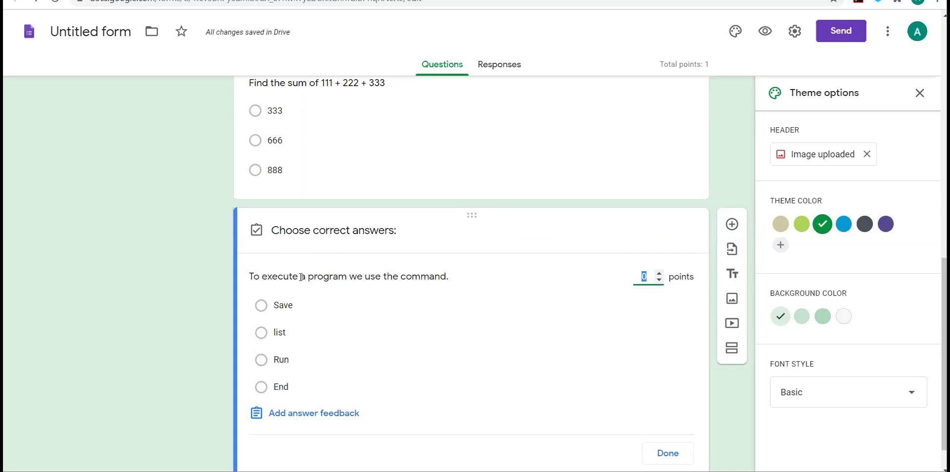
click(262, 359)
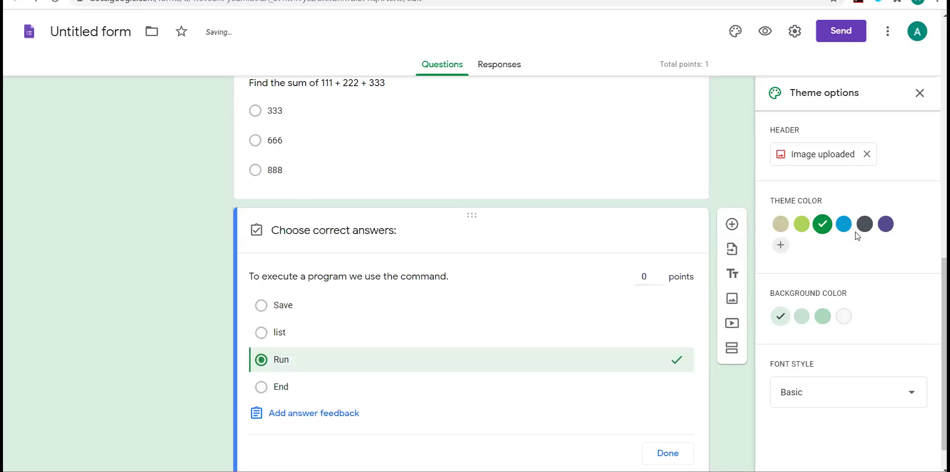
click(659, 274)
click(668, 453)
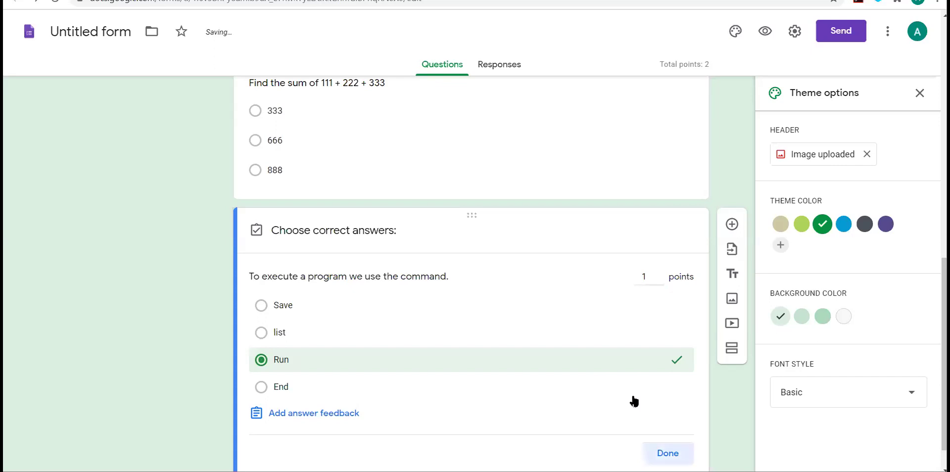
- Review the form's student detail fields and the multiple choice questions added so far
scroll(470, 272, up, 3)
scroll(470, 272, up, 2)
scroll(413, 238, up, 2)
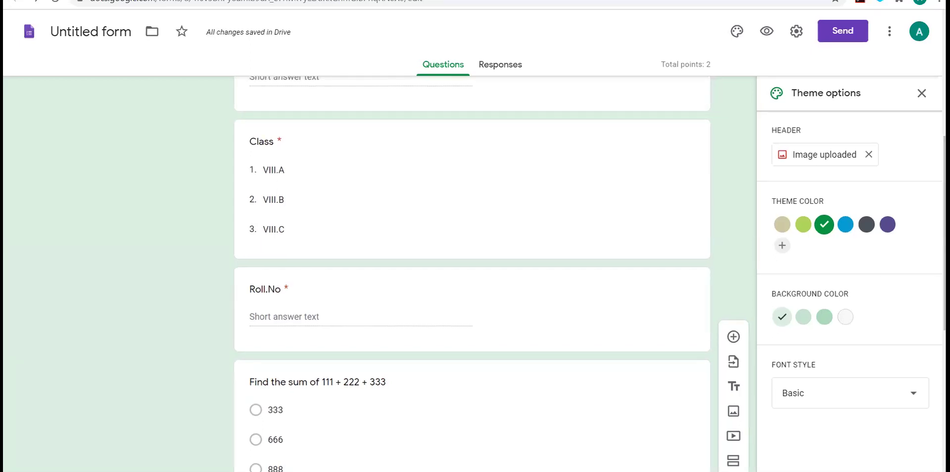
scroll(470, 272, up, 2)
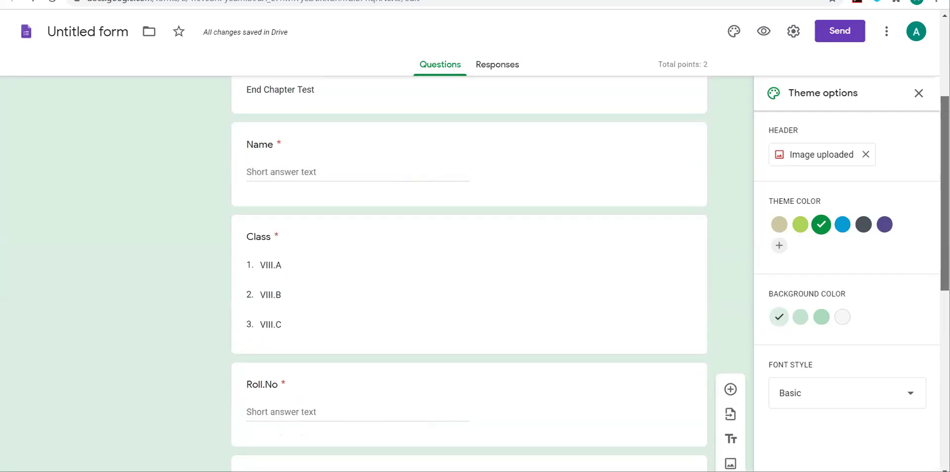
scroll(469, 272, down, 5)
scroll(469, 272, up, 2)
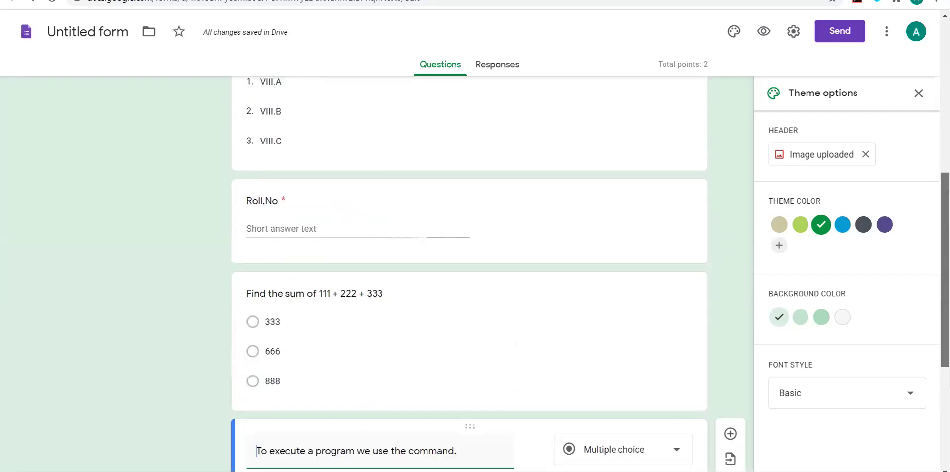
scroll(469, 272, up, 5)
scroll(469, 272, down, 2)
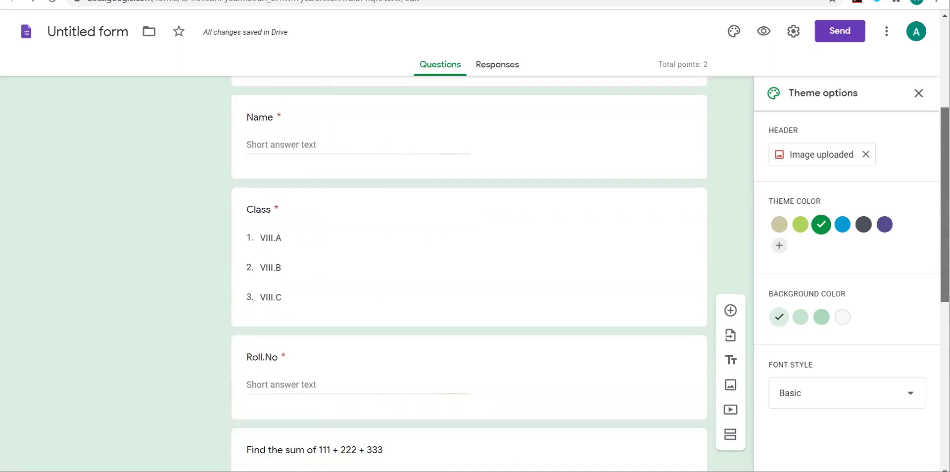
scroll(468, 272, down, 8)
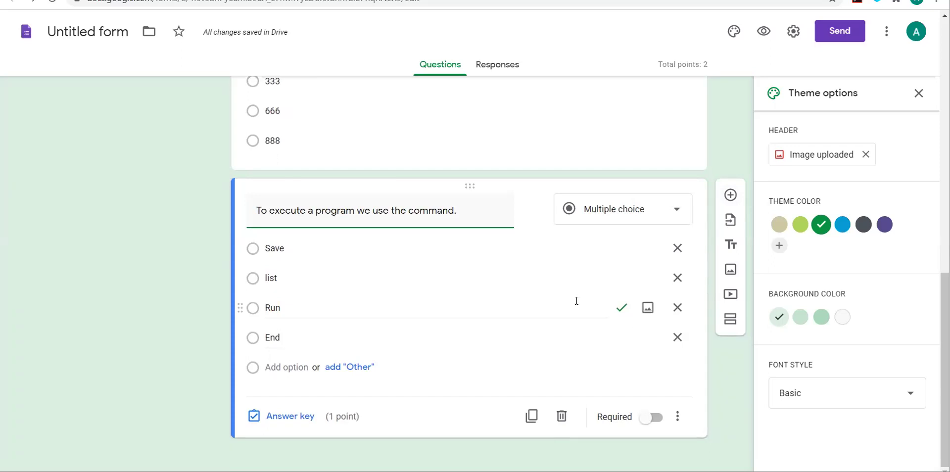
- Add a new question below the program command question and set its type to Multiple choice grid
click(730, 195)
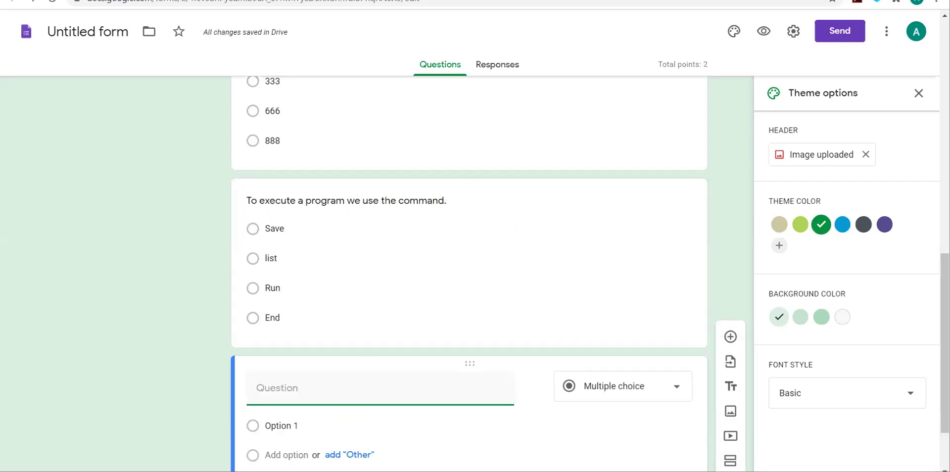
key(alt+Tab)
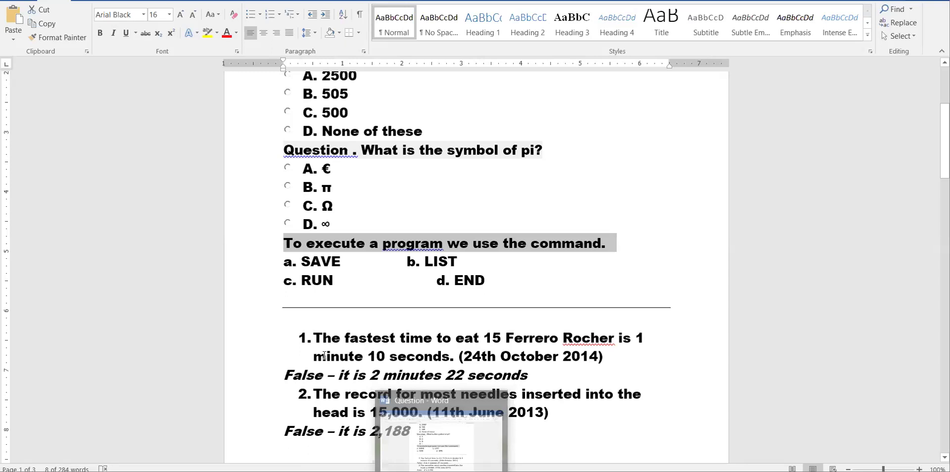
key(alt+Tab)
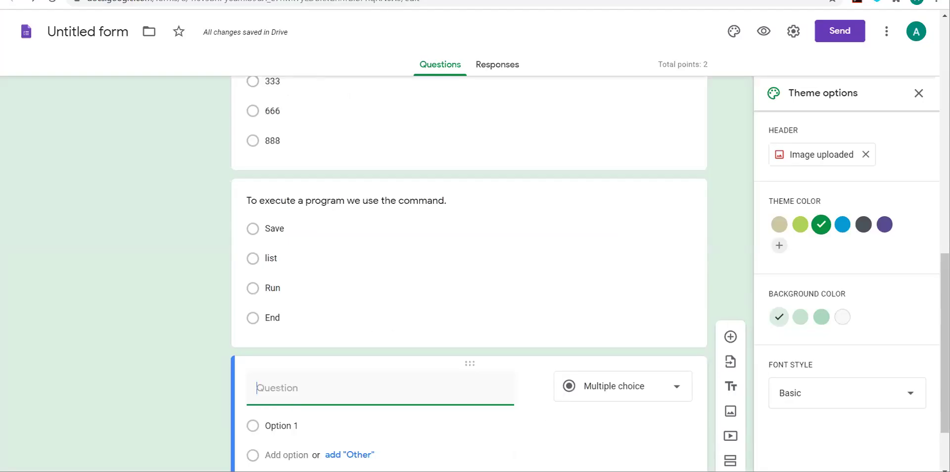
click(658, 394)
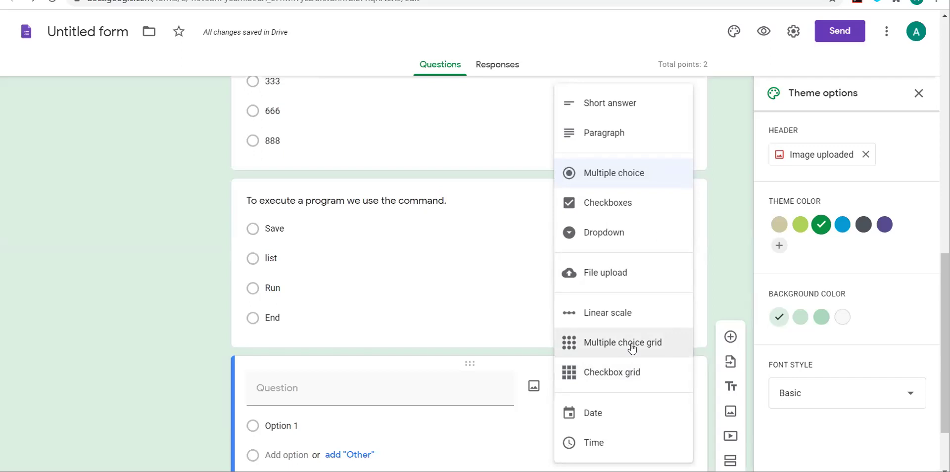
click(632, 349)
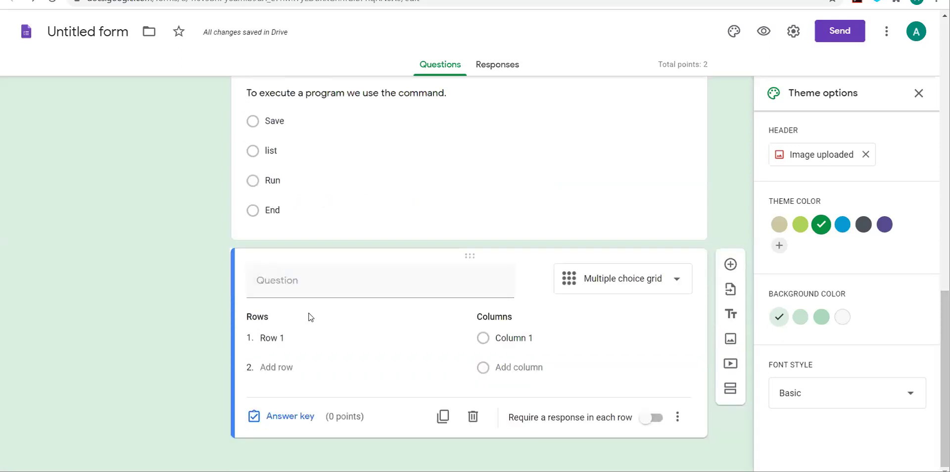
- Name the grid question's two columns True and False
click(519, 334)
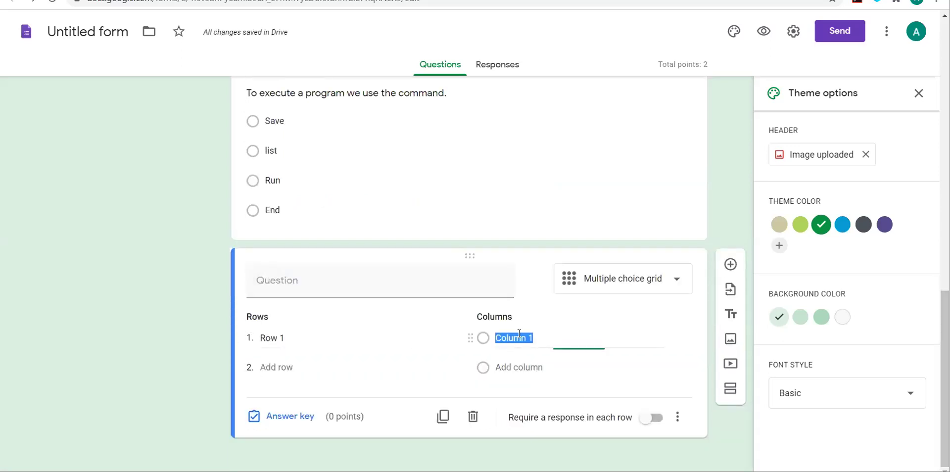
text(True)
click(519, 369)
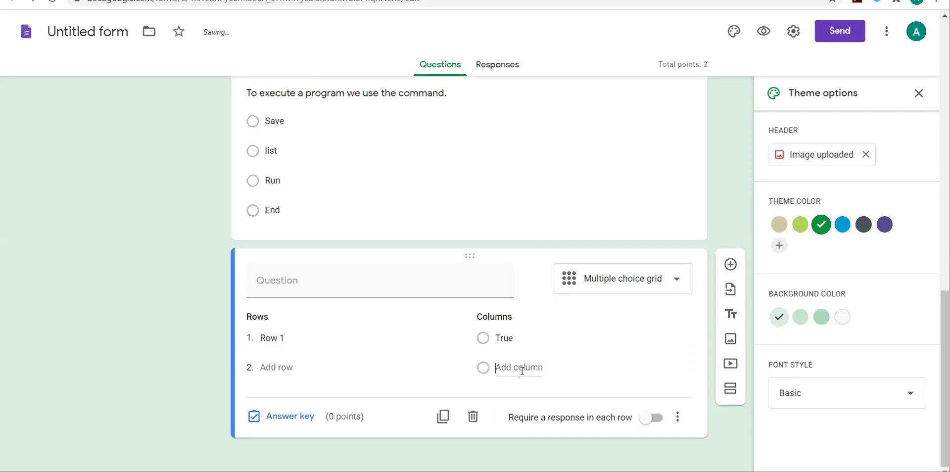
text(False)
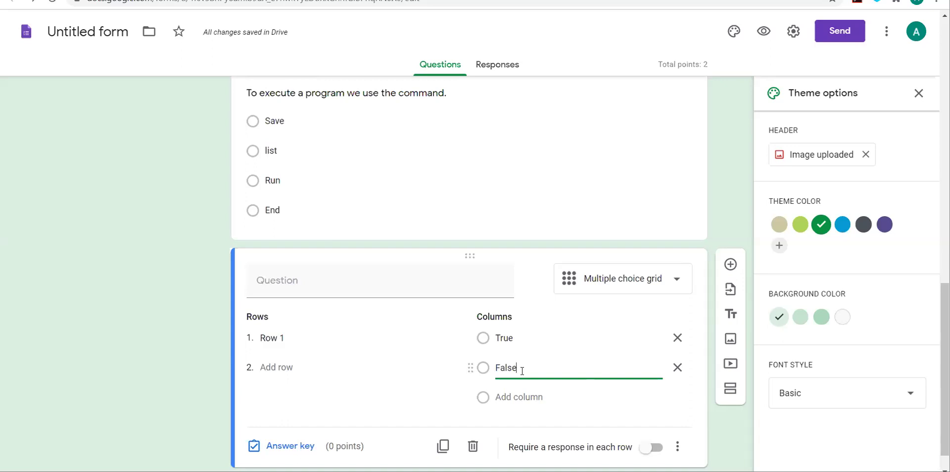
- Title the grid question "Mark As True or False."
click(328, 335)
click(339, 288)
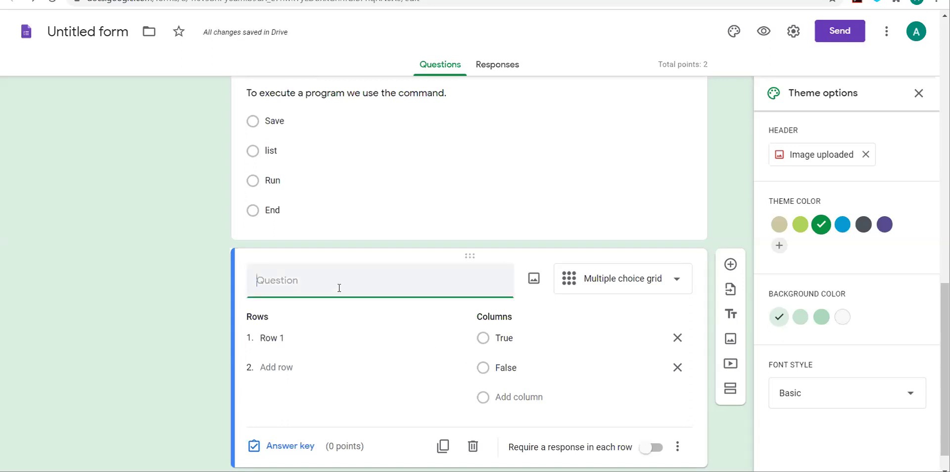
text(Mark A)
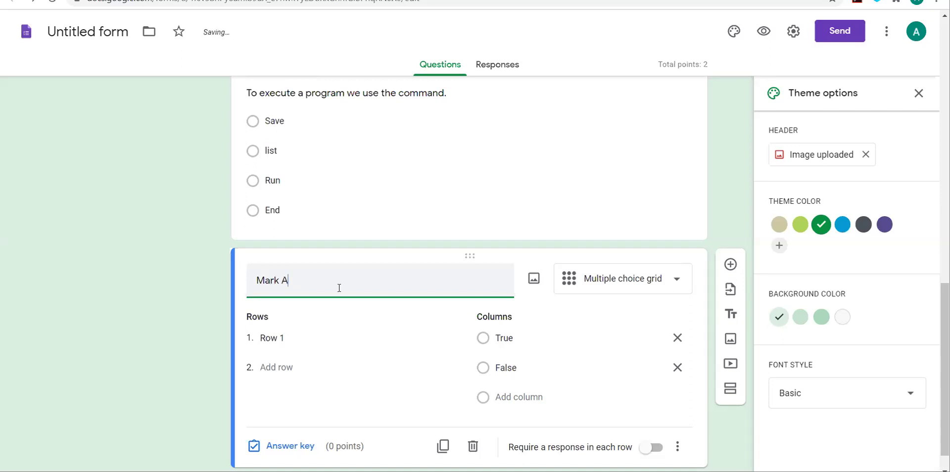
text(s true or False.)
key(BackSpace)
text(a)
key(BackSpace)
text(T)
- Copy "The fastest time to eat 15 Ferrero Rocher is 1 minute 10 seconds." from the Word document into the grid's first row
click(277, 340)
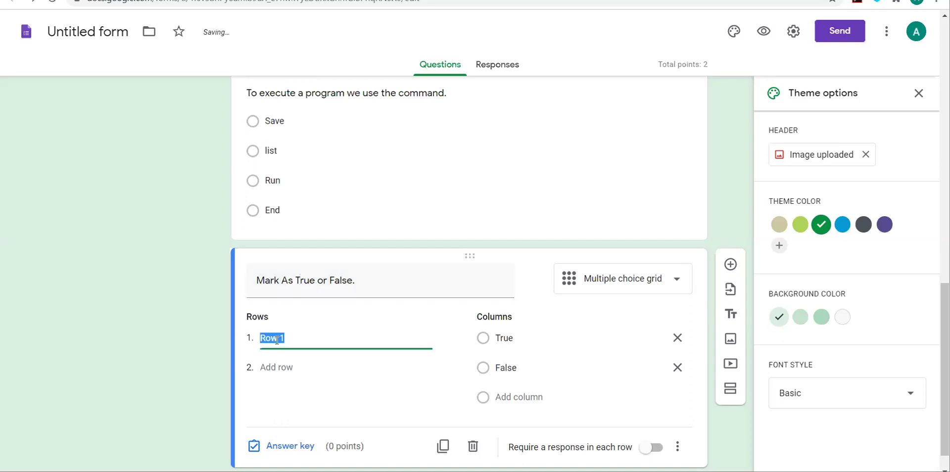
key(alt+Tab)
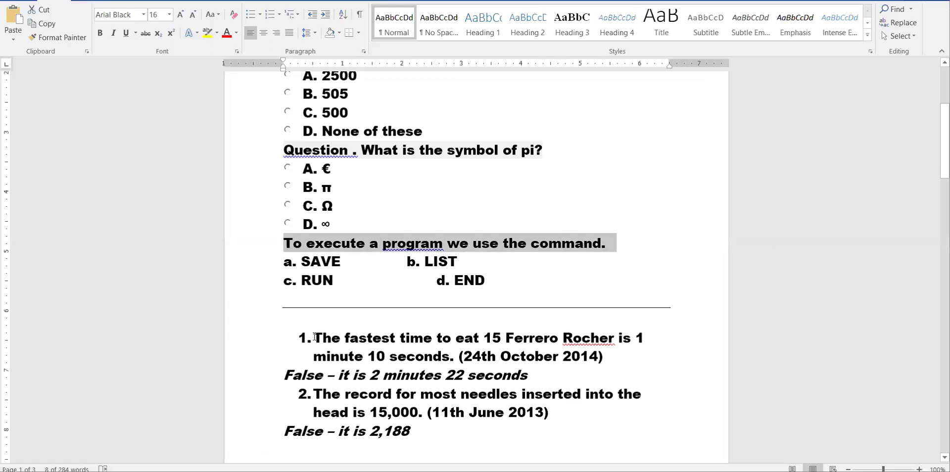
drag(315, 337, 452, 357)
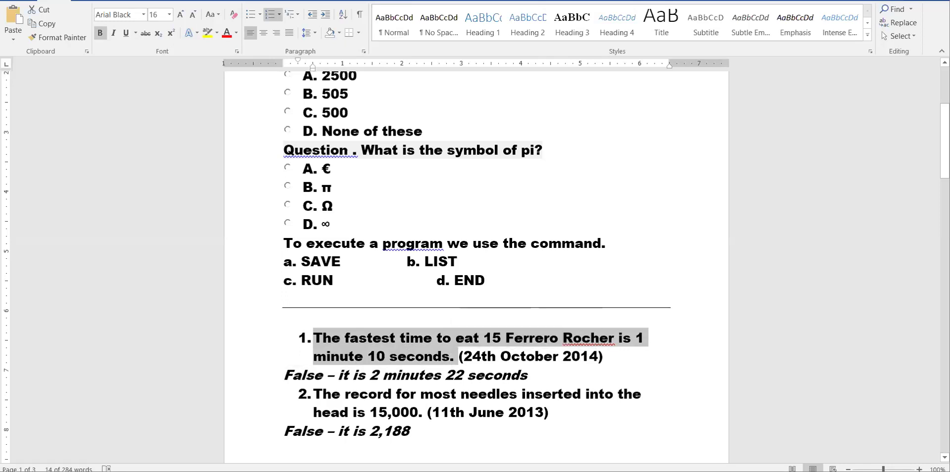
key(alt+Tab)
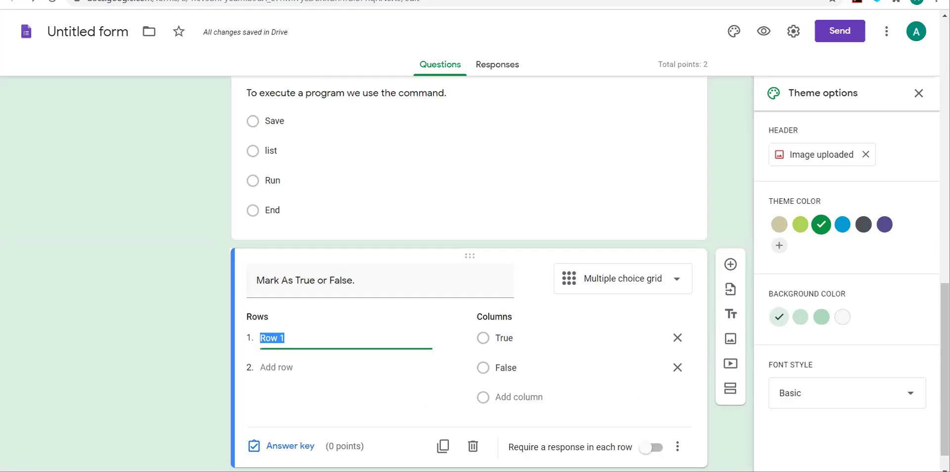
key(ctrl+v)
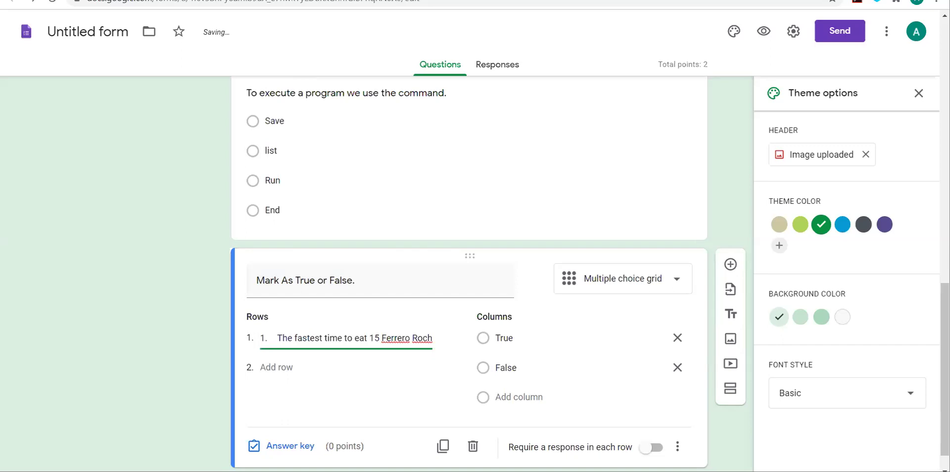
- Try to copy the second statement, about the needles record, from the Word document into a new second grid row
click(282, 367)
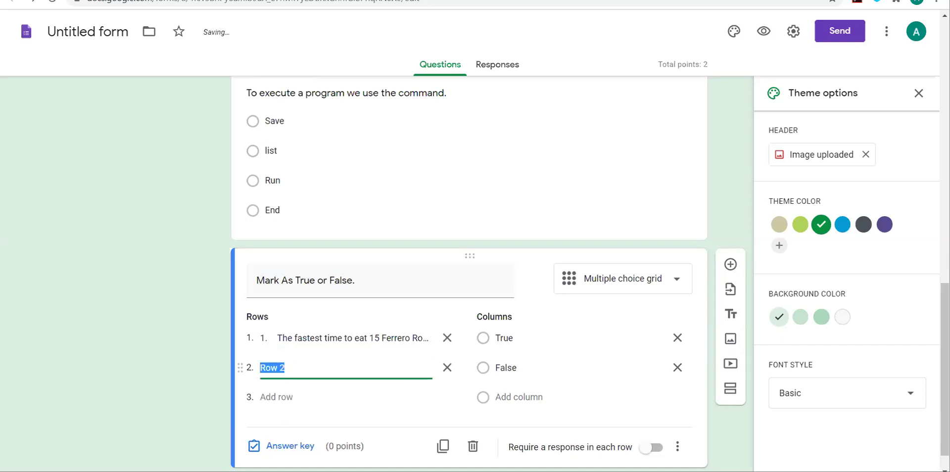
key(alt+Tab)
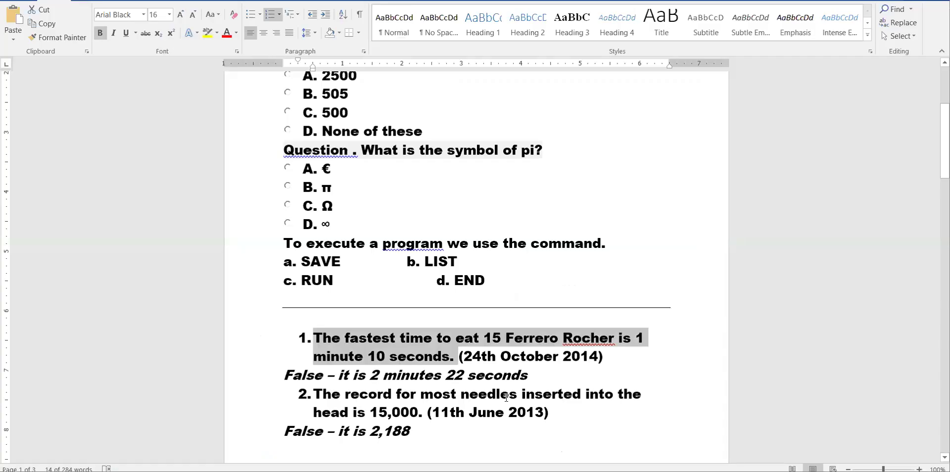
drag(315, 394, 418, 412)
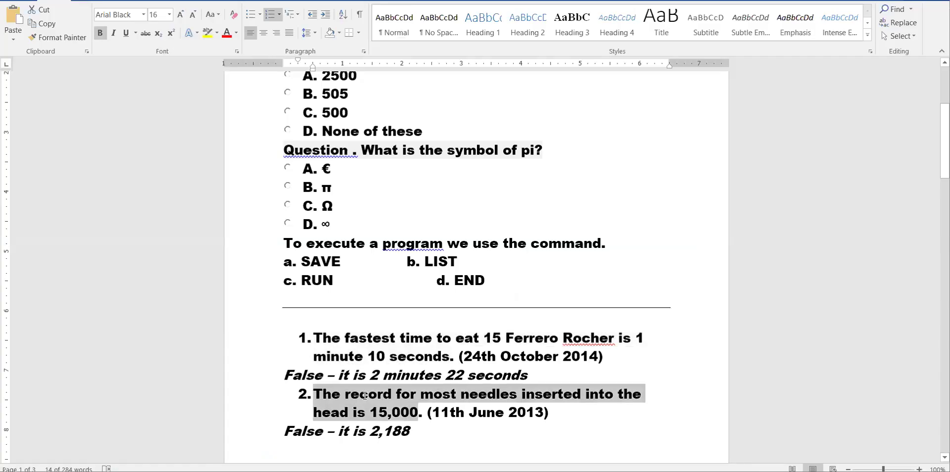
key(shift+Right)
key(shift+Right)
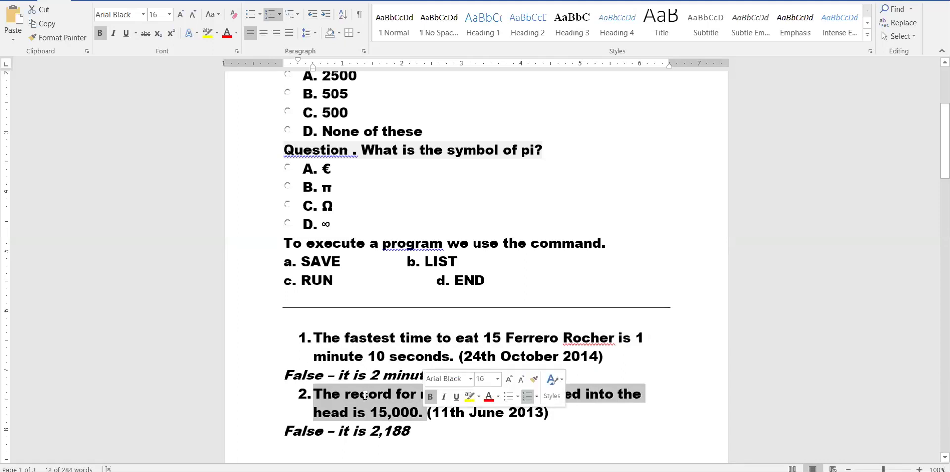
text(C)
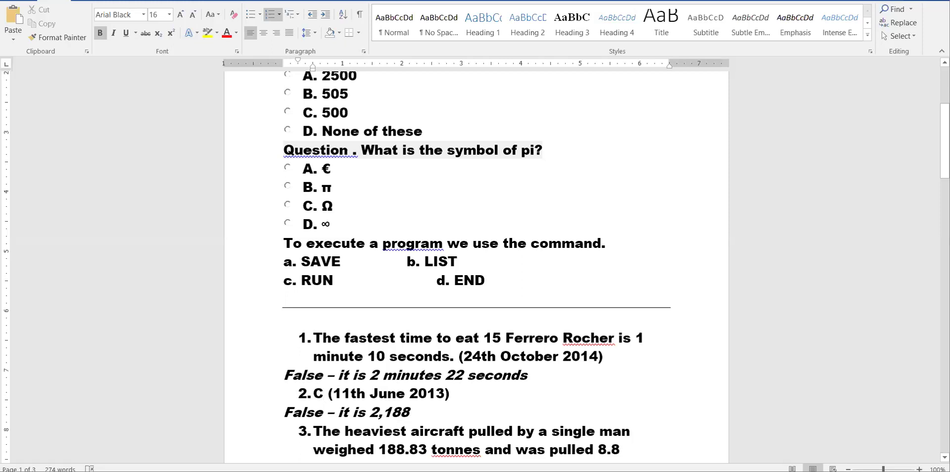
key(alt+Tab)
key(ctrl+v)
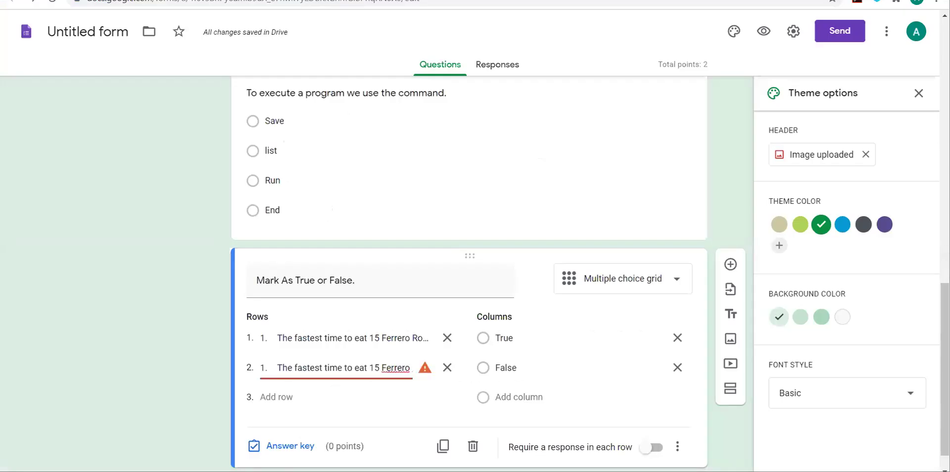
key(ctrl+z)
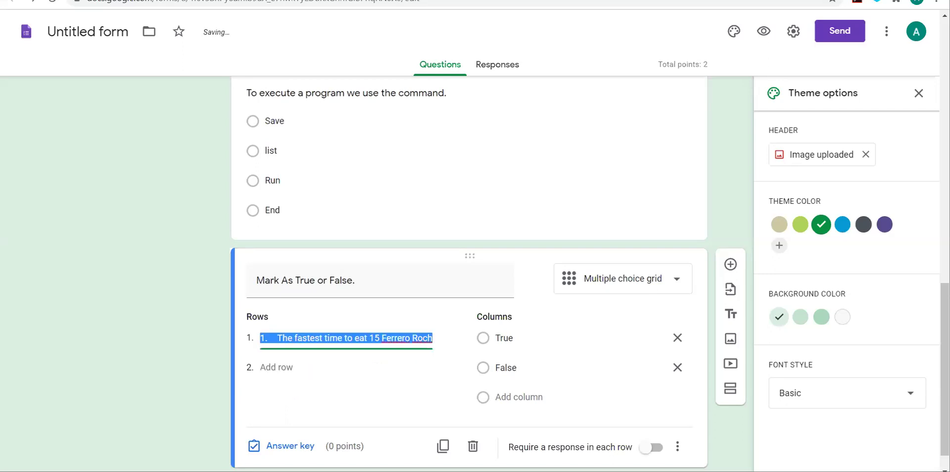
- Restore the overwritten statement in Word and copy "The record for most needles inserted into the head is 15,000." into the grid's second row
click(283, 368)
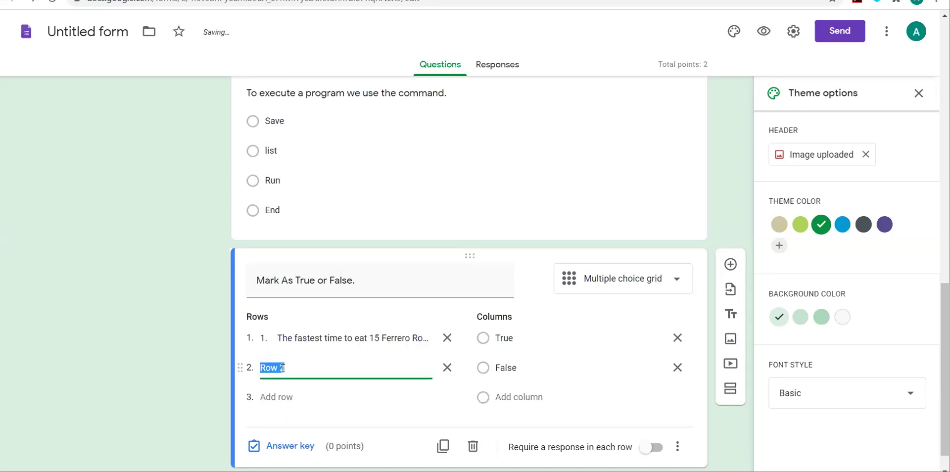
key(alt+Tab)
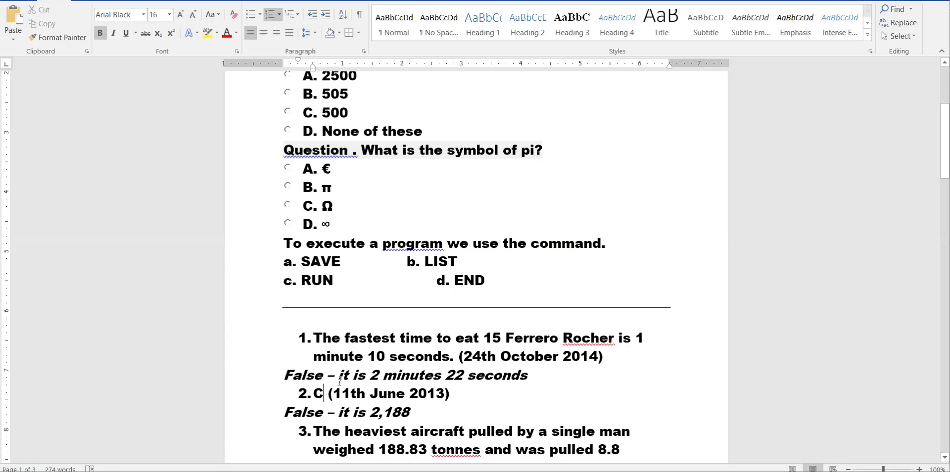
key(ctrl+z)
key(ctrl+c)
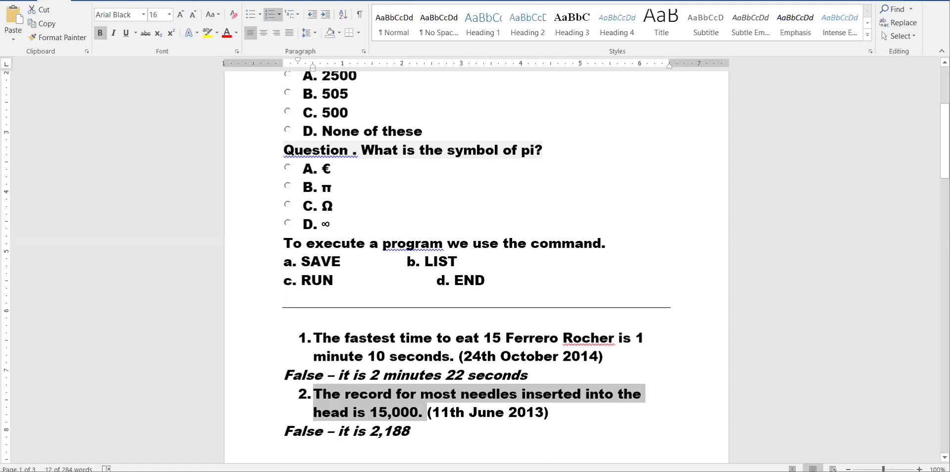
key(alt+Tab)
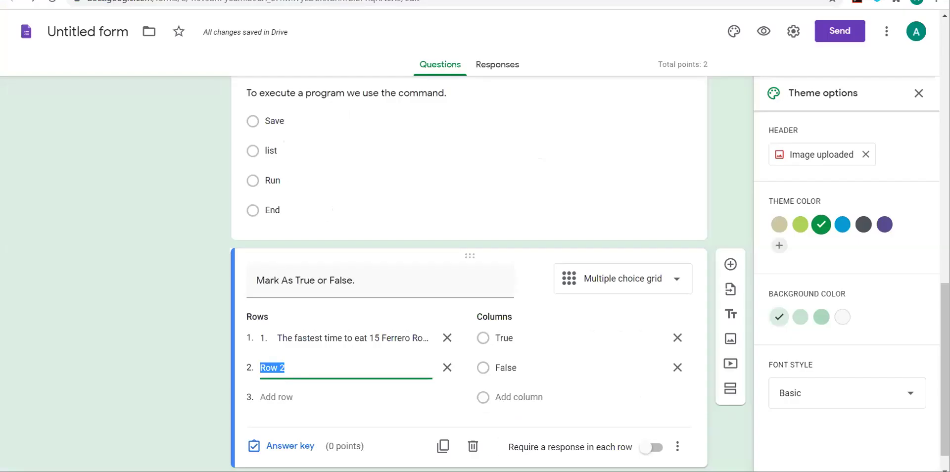
key(ctrl+v)
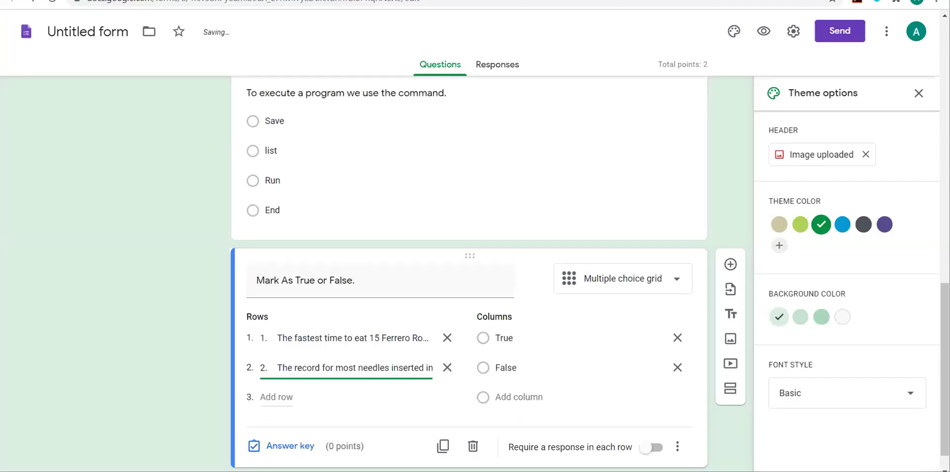
- Copy "The heaviest aircraft pulled by a single man weighed 188.83 tonnes and was pulled 8.8 metres." from the Word document into the grid's third row
click(280, 396)
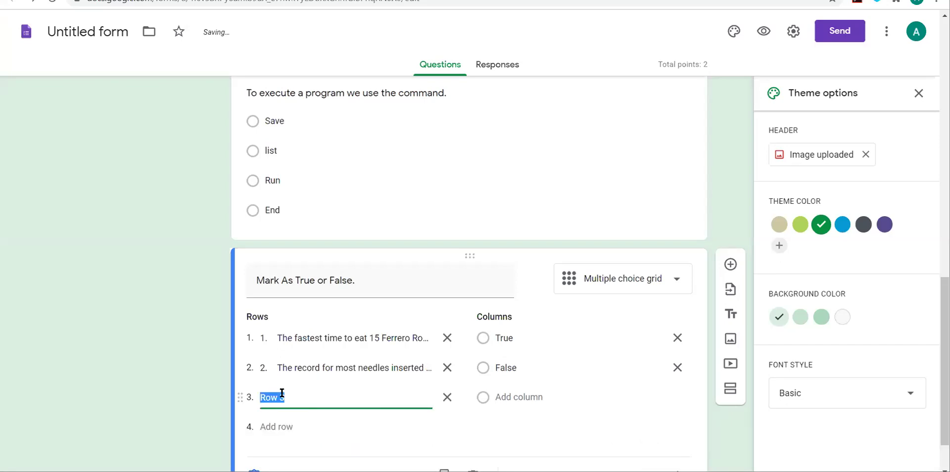
key(alt+Tab)
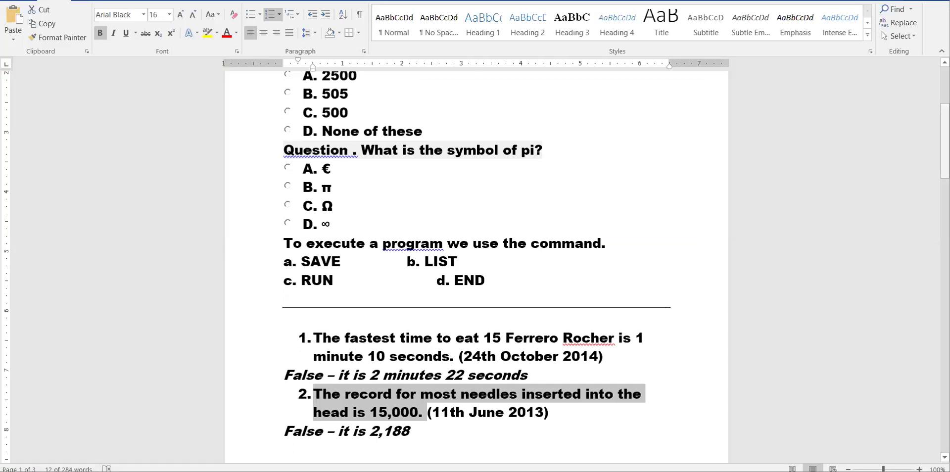
drag(945, 142, 944, 232)
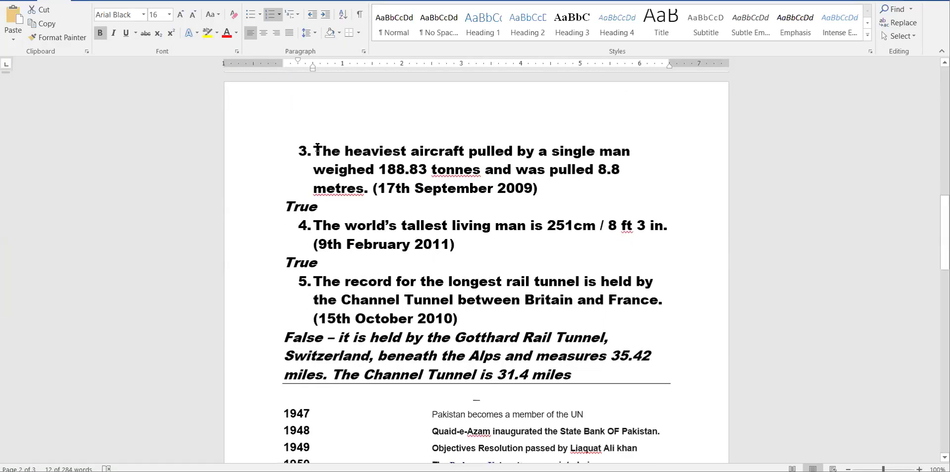
drag(323, 154, 369, 196)
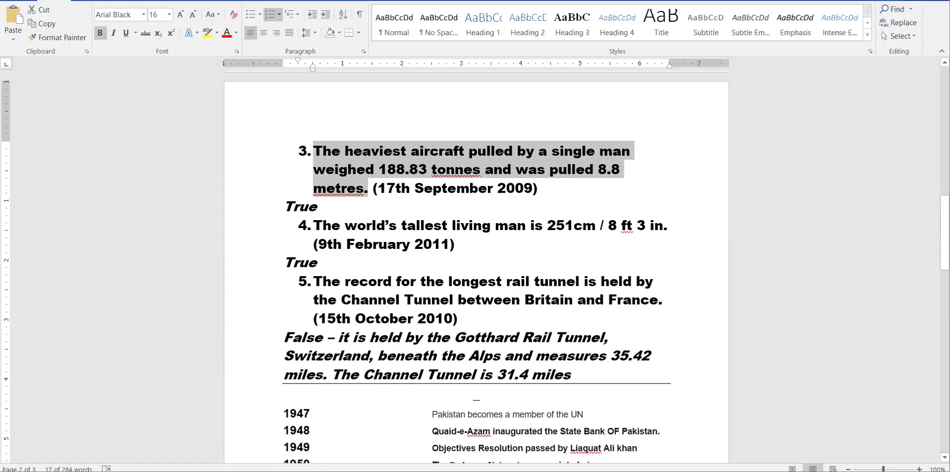
key(alt+Tab)
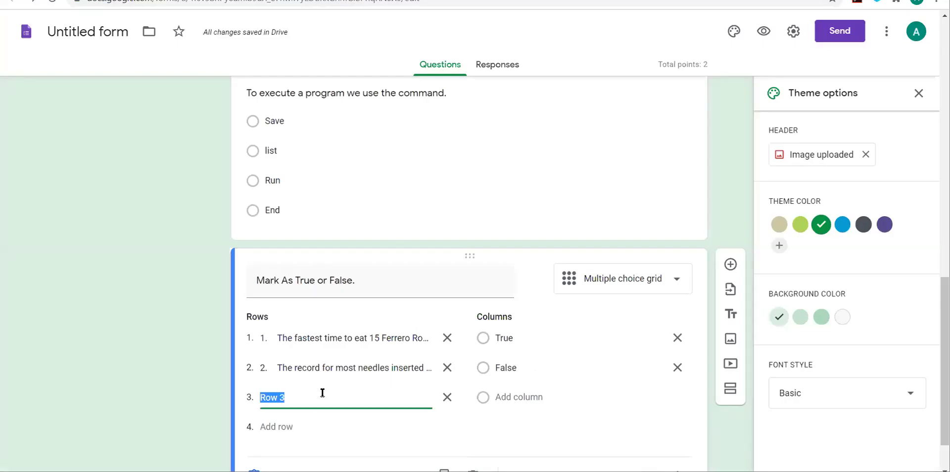
key(ctrl+v)
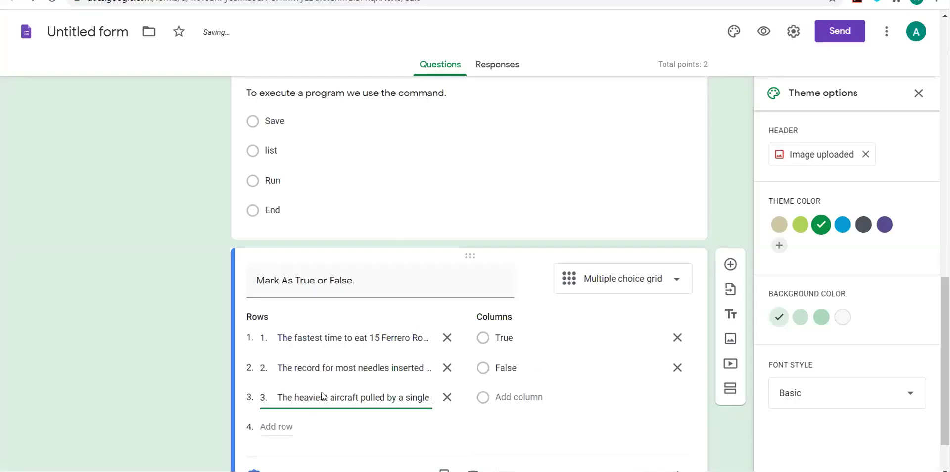
- Copy "The world's tallest living man is 251cm / 8 ft 3 in." from the Word document into a new fourth grid row
key(Return)
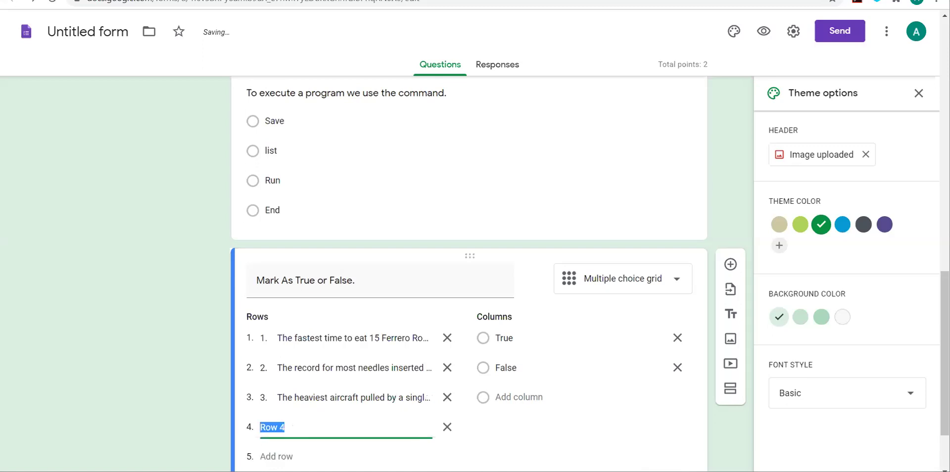
key(alt+Tab)
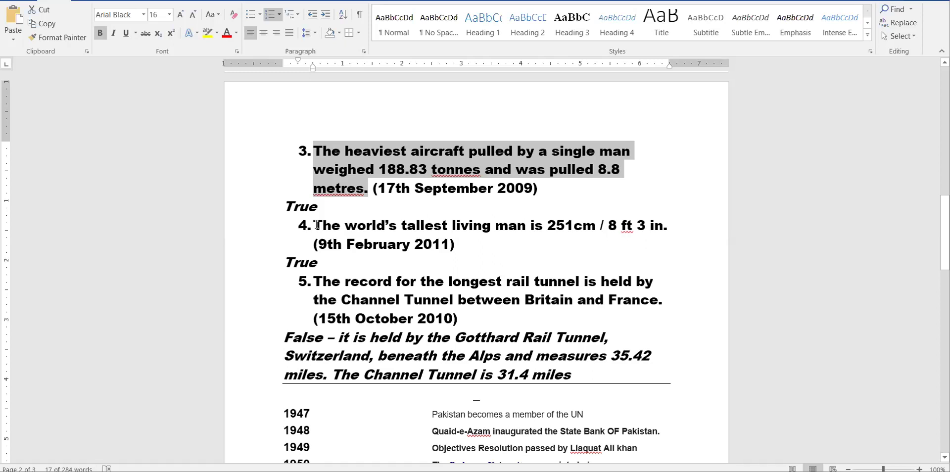
drag(314, 225, 681, 224)
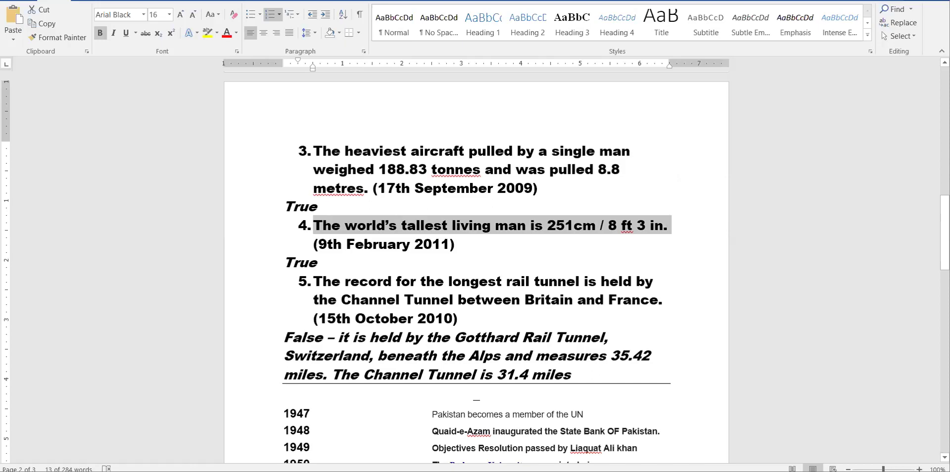
key(alt+Tab)
text(The world’s tallest living man is 251cm)
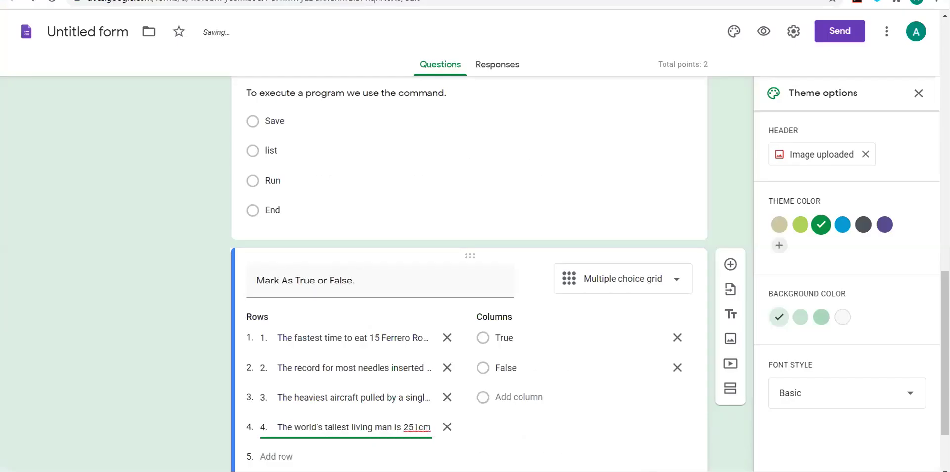
- Copy "The record for the longest rail tunnel is held by the Channel Tunnel between Britain and France." from Word into a new fifth grid row
key(Return)
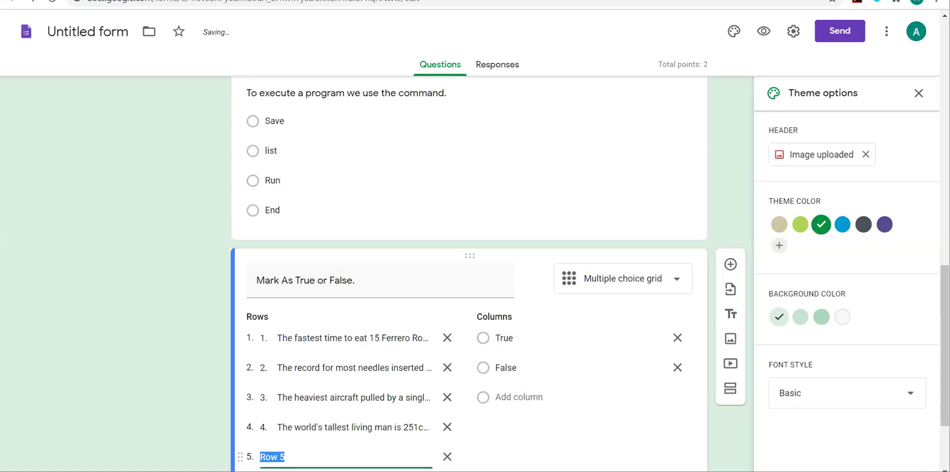
key(alt+Tab)
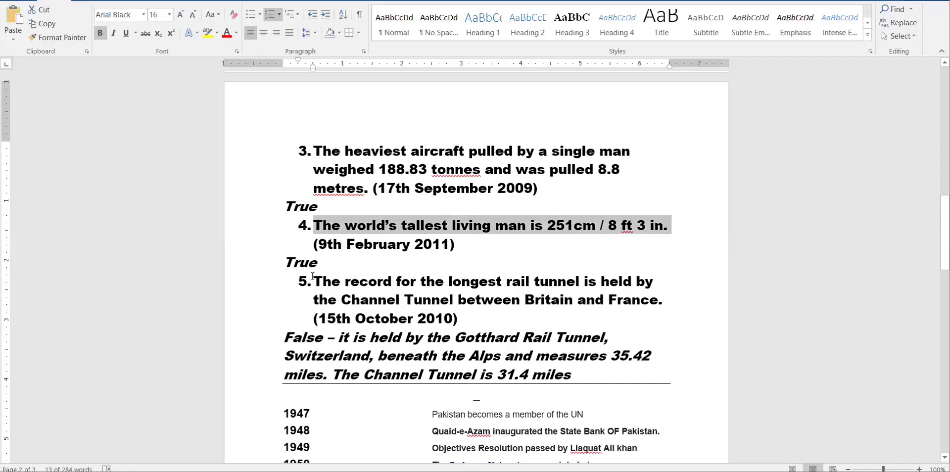
click(308, 280)
drag(308, 280, 379, 314)
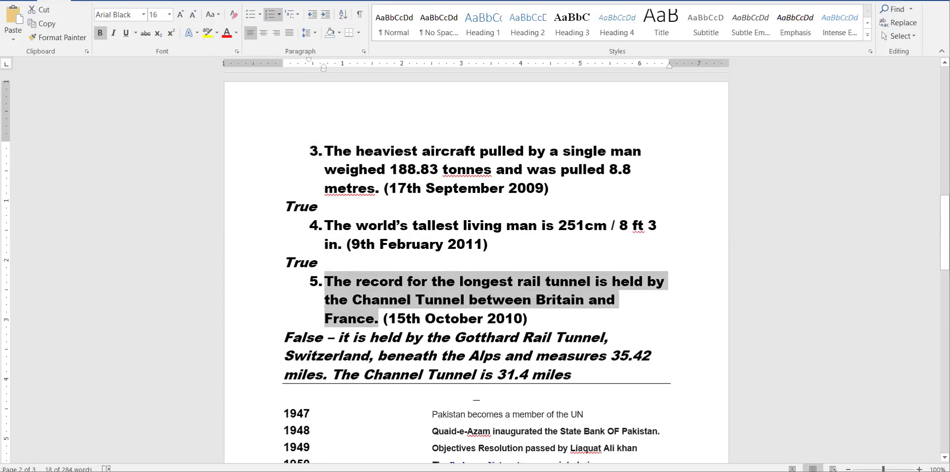
key(alt+Tab)
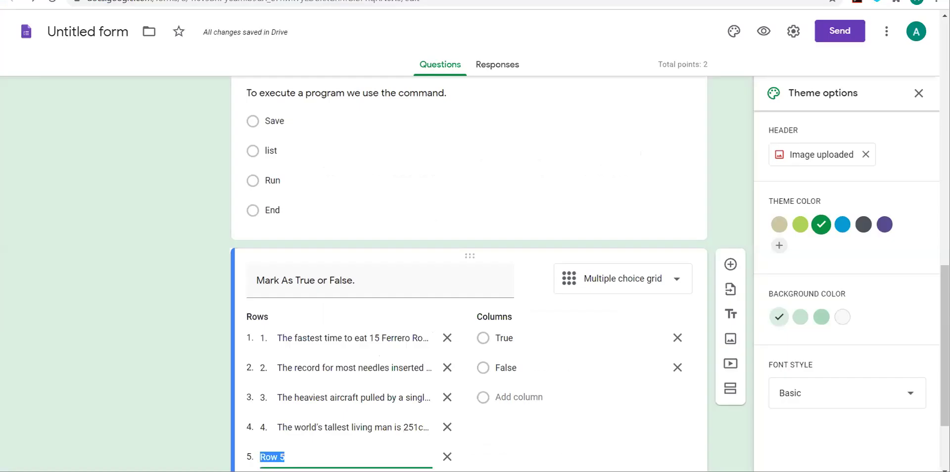
text(The record for the longest rail tunnel is)
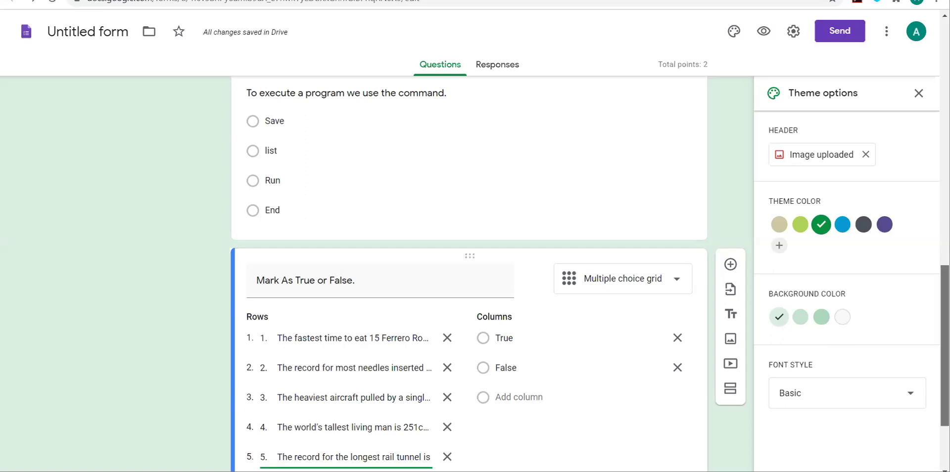
- Set the grid's answer key from the Word document: False for rows 1, 2 and 5, True for rows 3 and 4
scroll(469, 271, down, 2)
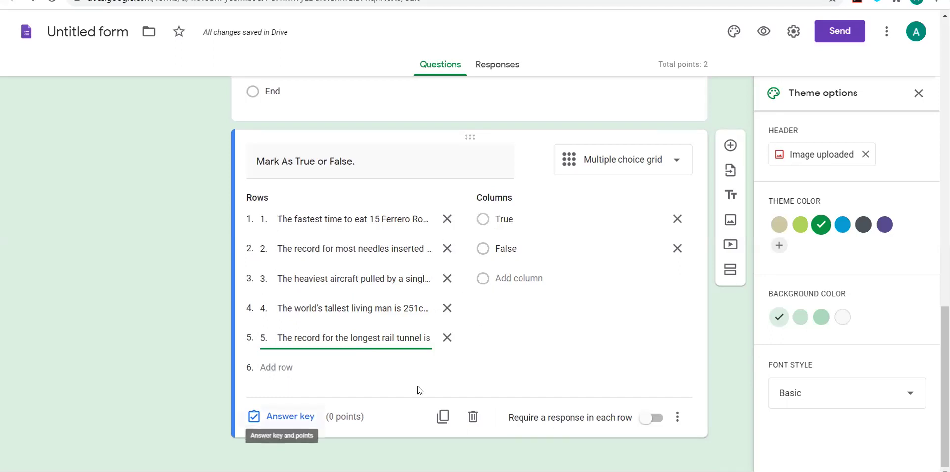
key(Return)
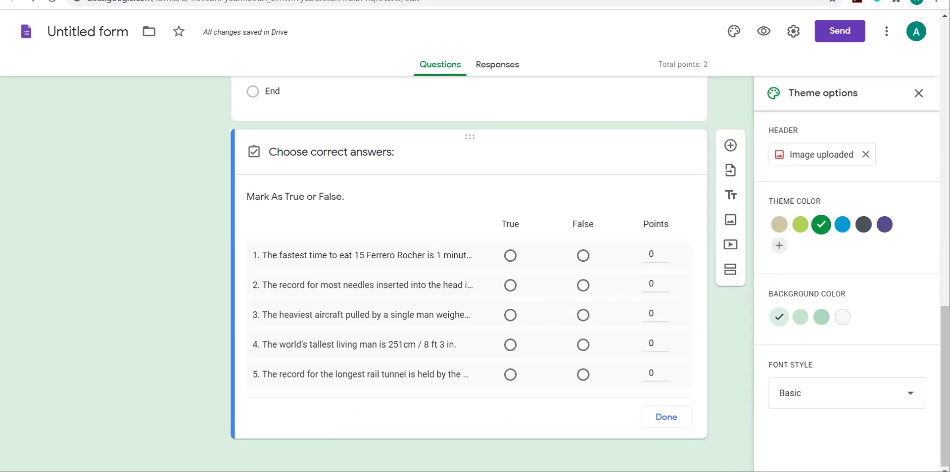
key(alt+Tab)
mouse_move(945, 228)
mouse_down()
mouse_move(944, 161)
mouse_move(944, 243)
mouse_up()
click(583, 257)
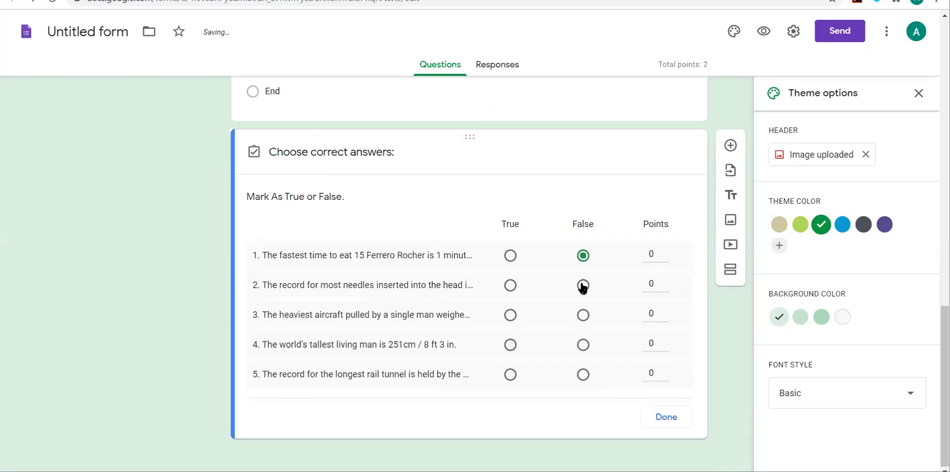
click(582, 287)
click(510, 317)
click(510, 346)
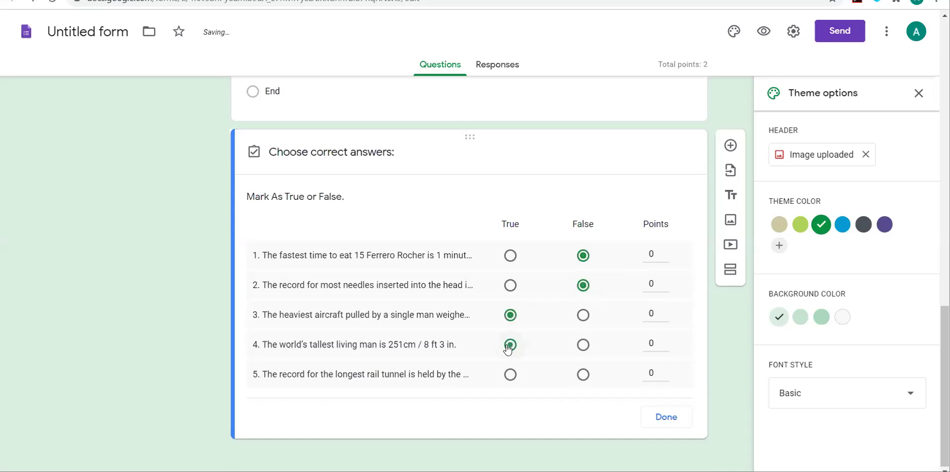
click(578, 375)
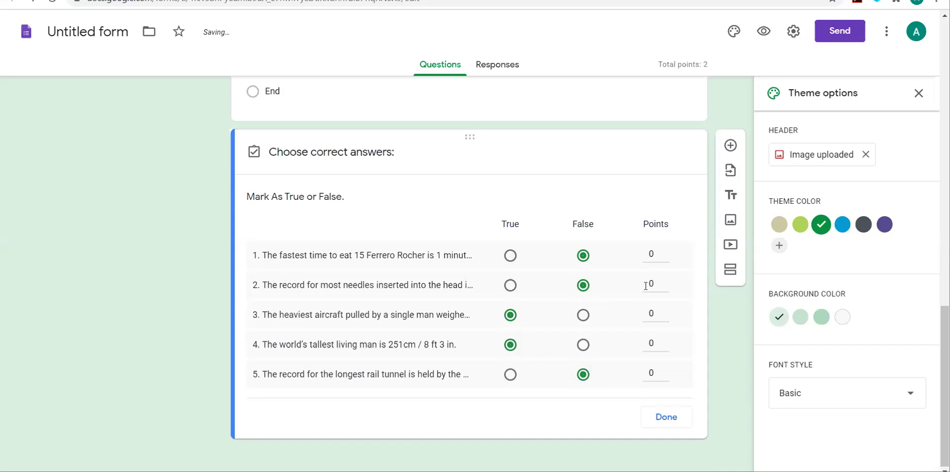
- Assign 1 point to each of the five grid rows and finish the answer key
click(664, 250)
click(663, 279)
click(664, 311)
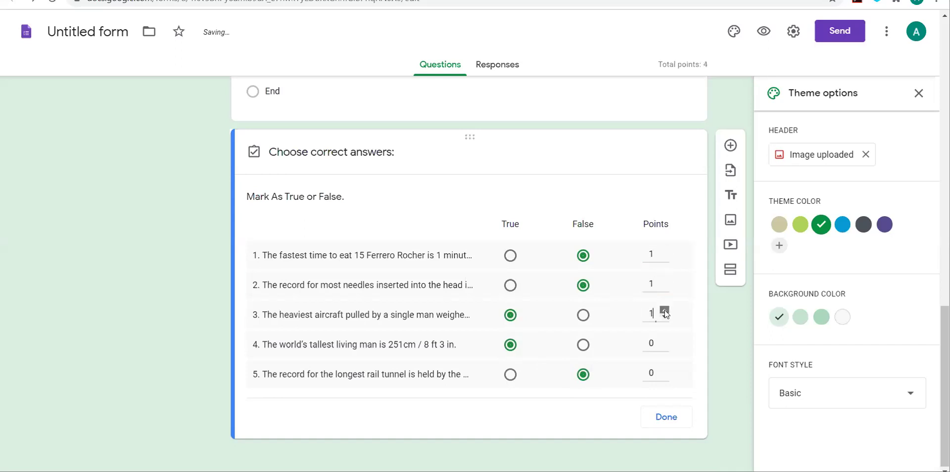
click(664, 340)
click(675, 415)
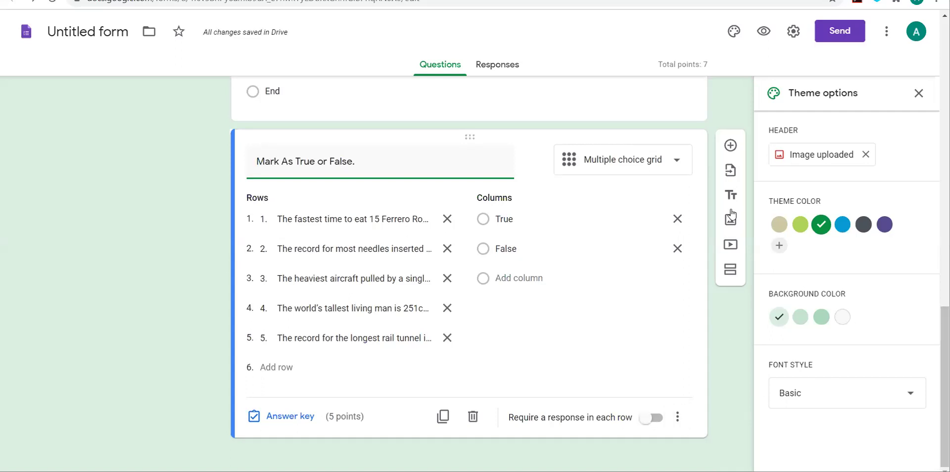
- Add a short answer question with "What is the name of the queen of Great Britain?" copied from the Word document
click(731, 146)
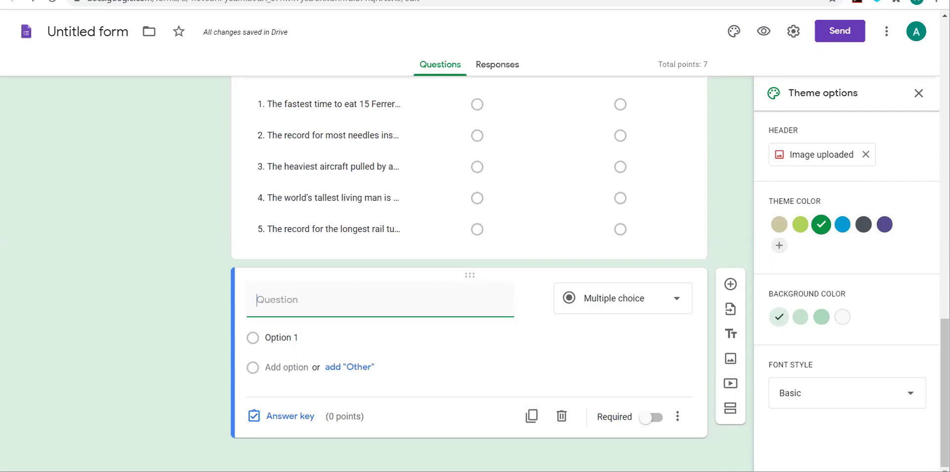
key(alt+Tab)
drag(944, 248, 944, 309)
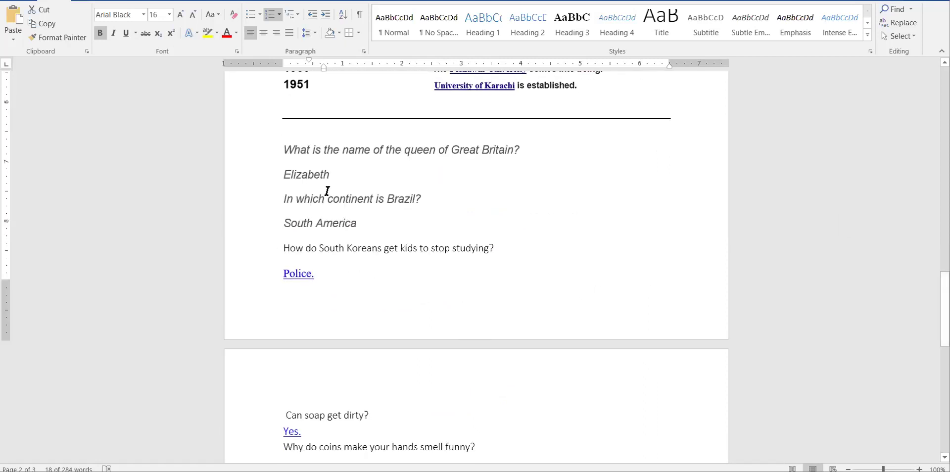
drag(285, 146, 523, 141)
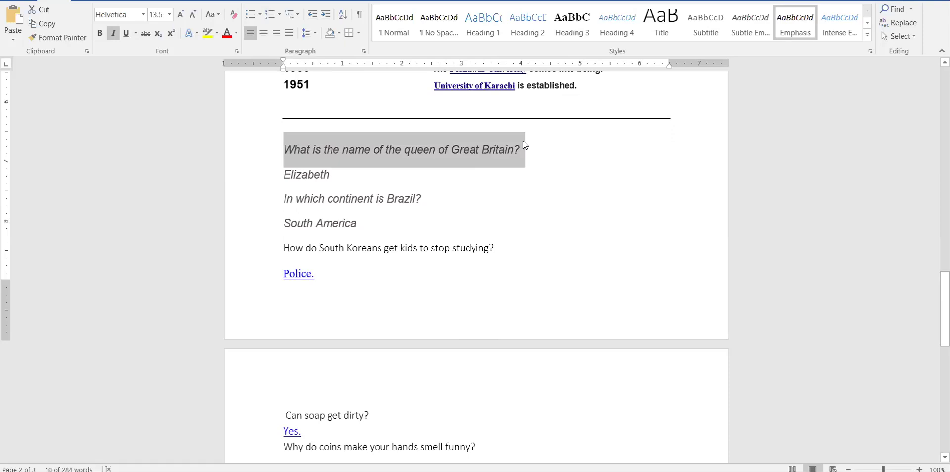
key(ctrl+c)
key(alt+Tab)
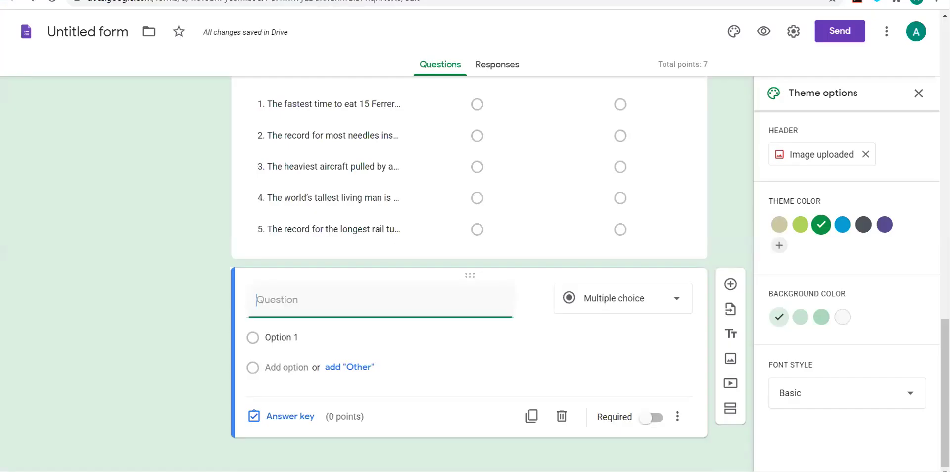
key(ctrl+v)
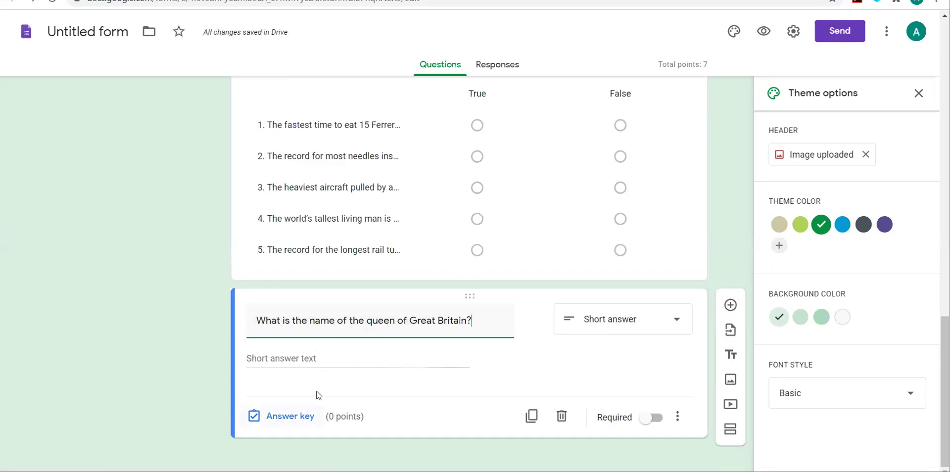
- In the queen question's answer key, mark all other answers incorrect and add "Elizabeth" as a correct answer
click(290, 416)
drag(945, 373, 945, 397)
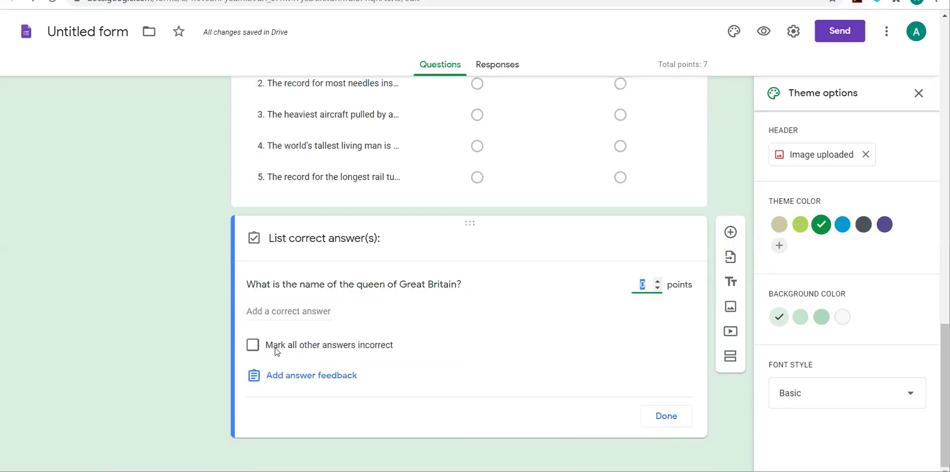
click(254, 346)
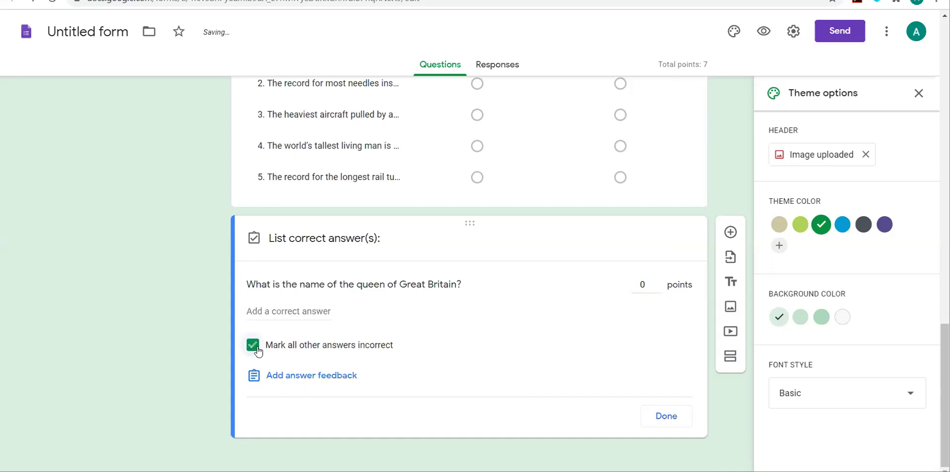
click(276, 311)
text(E)
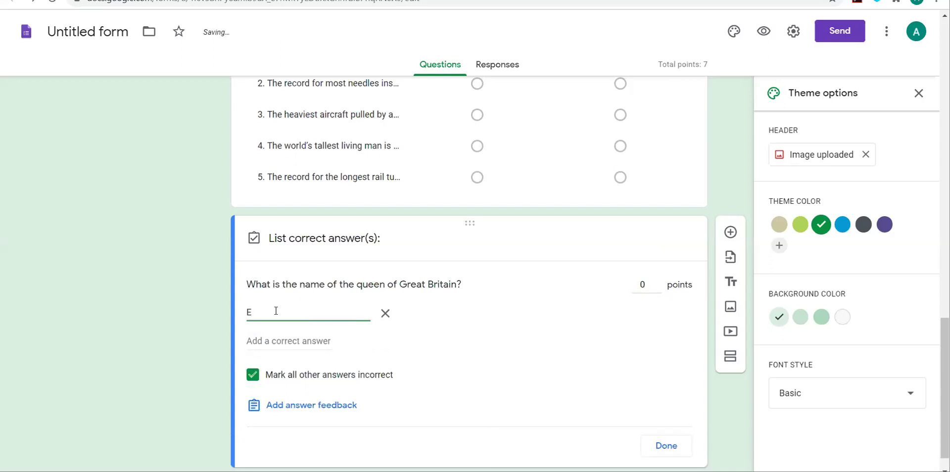
text(lizbeth)
click(270, 313)
right_click(272, 314)
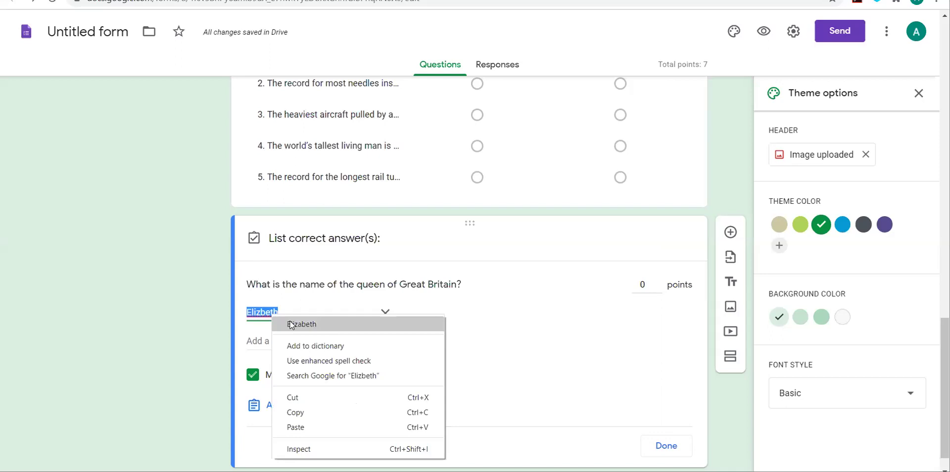
click(284, 322)
- Add "Elizbeth" as a second accepted answer and set the queen question's value to 2 points
click(311, 340)
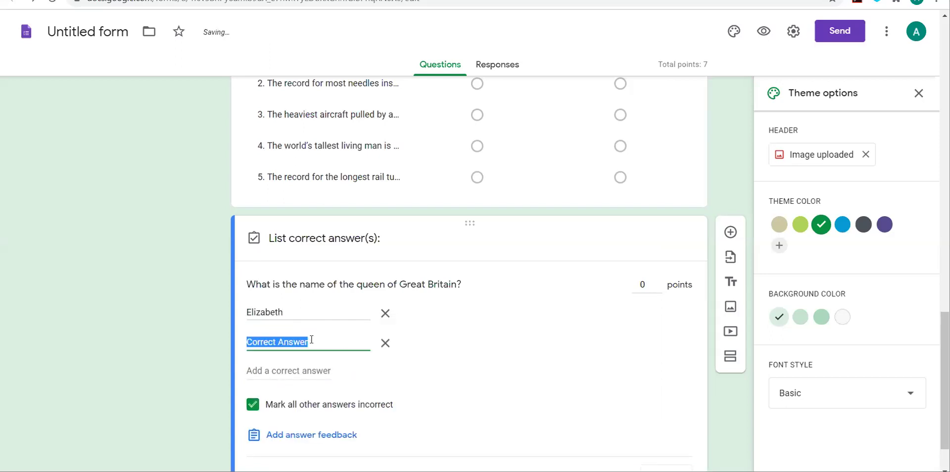
text(Elizbeth)
click(291, 364)
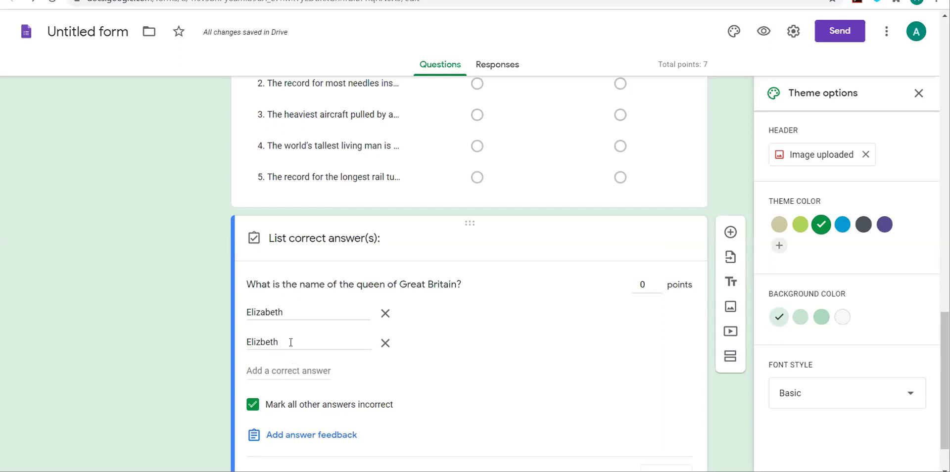
click(657, 281)
click(656, 280)
click(602, 339)
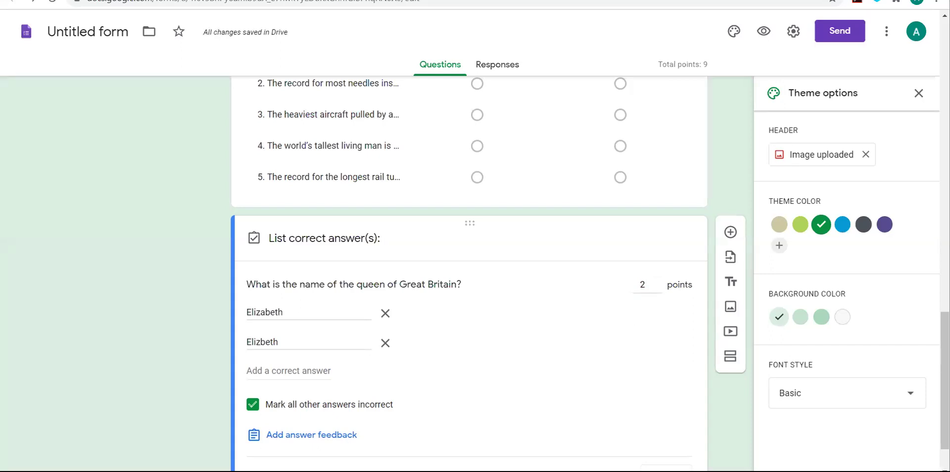
scroll(469, 272, down, 1)
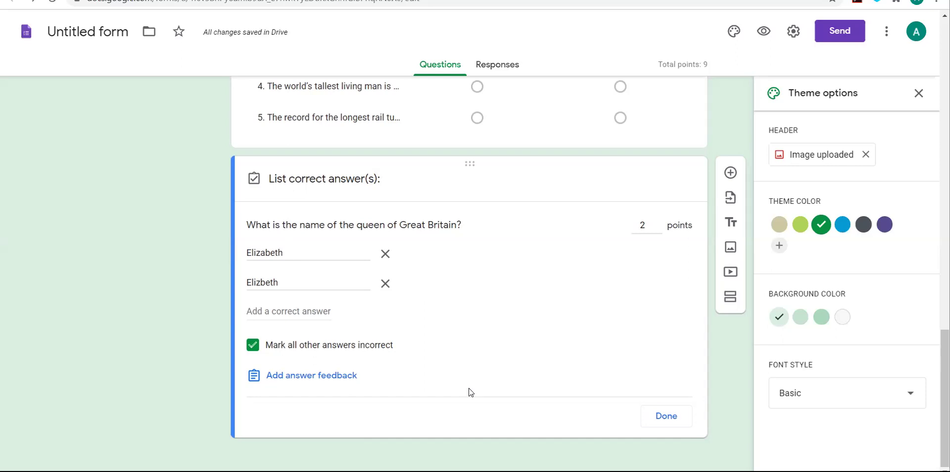
- Finish the answer key of the queen question
click(666, 416)
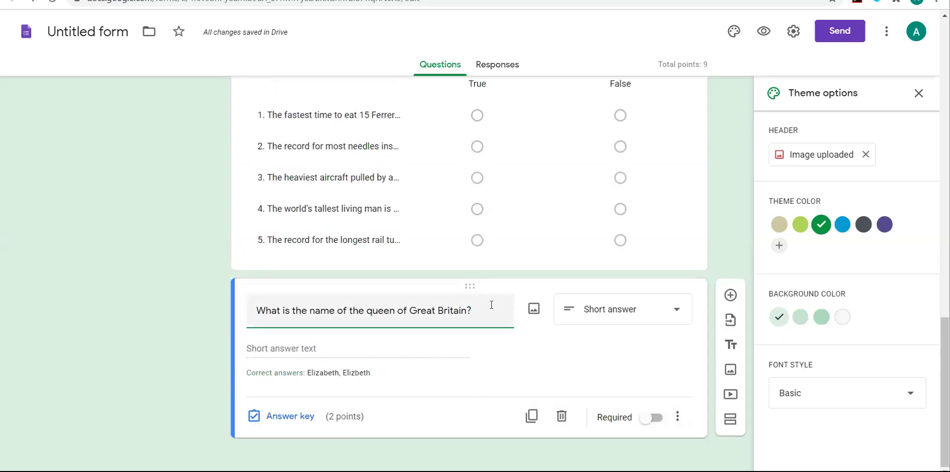
text(a)
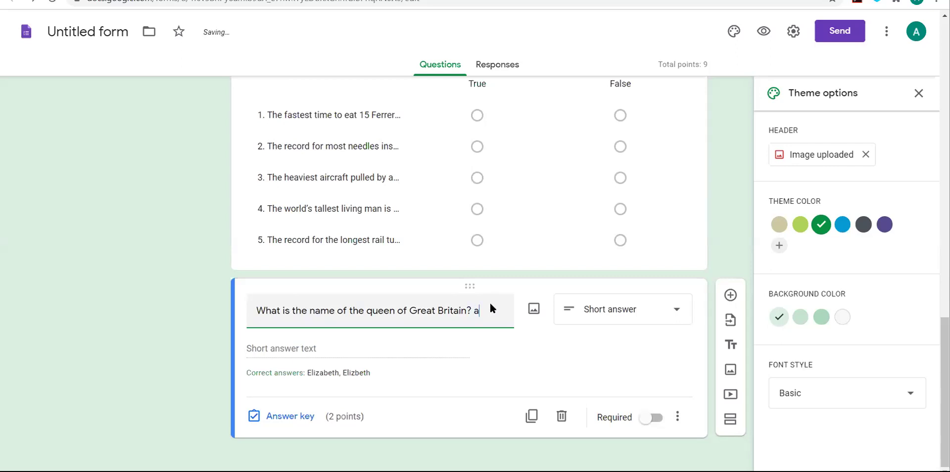
text(nswer )
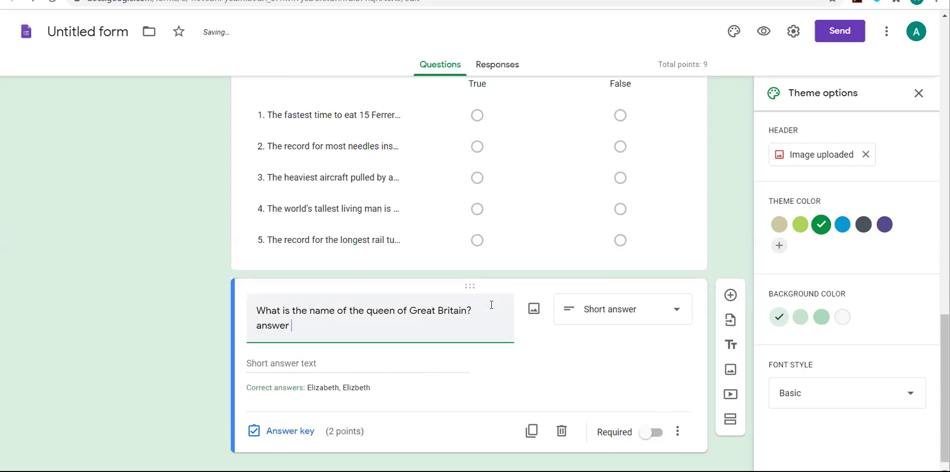
text(in one ord)
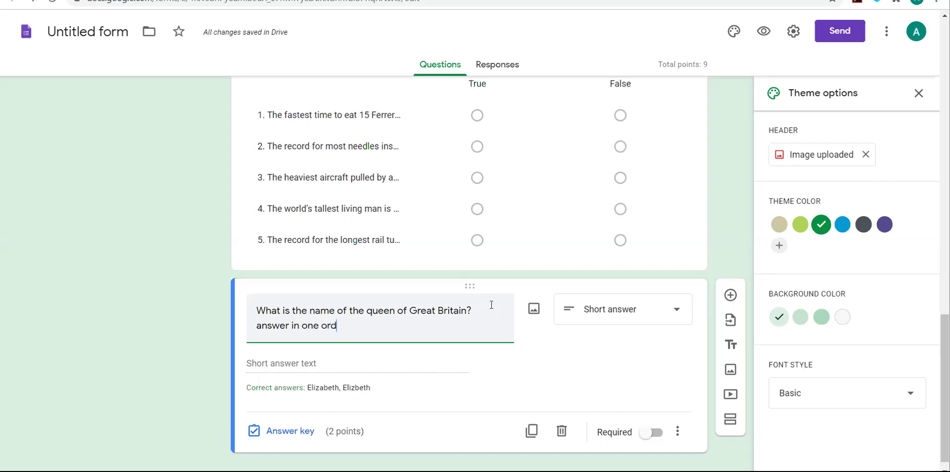
key(BackSpace)
key(BackSpace)
key(BackSpace)
key(BackSpace)
key(BackSpace)
key(BackSpace)
key(BackSpace)
key(BackSpace)
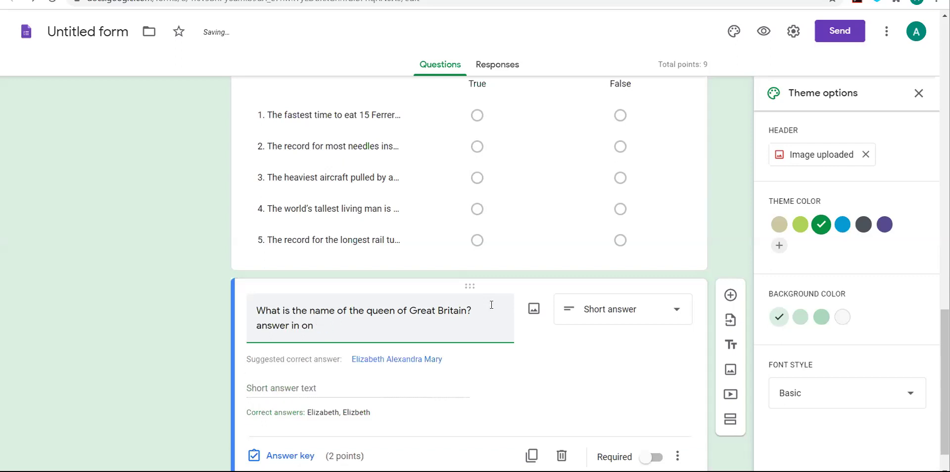
key(BackSpace)
key(BackSpace)
key(BackSpace)
key(BackSpace)
key(BackSpace)
key(BackSpace)
key(BackSpace)
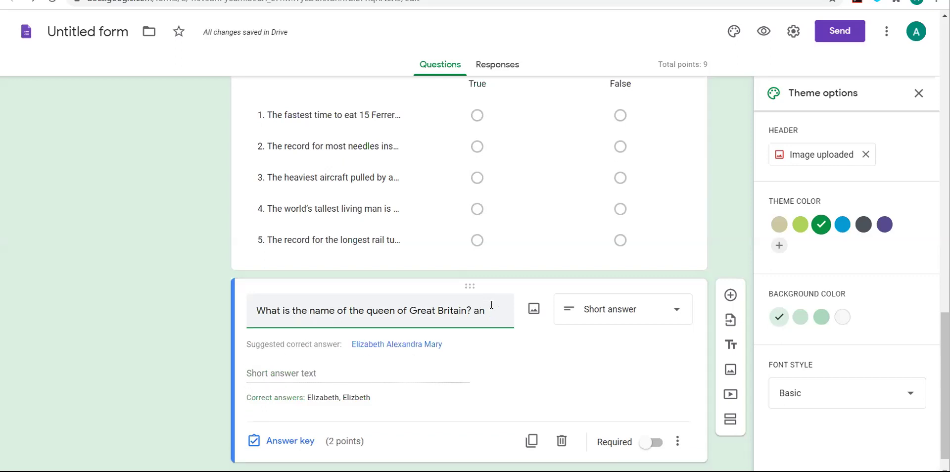
key(BackSpace)
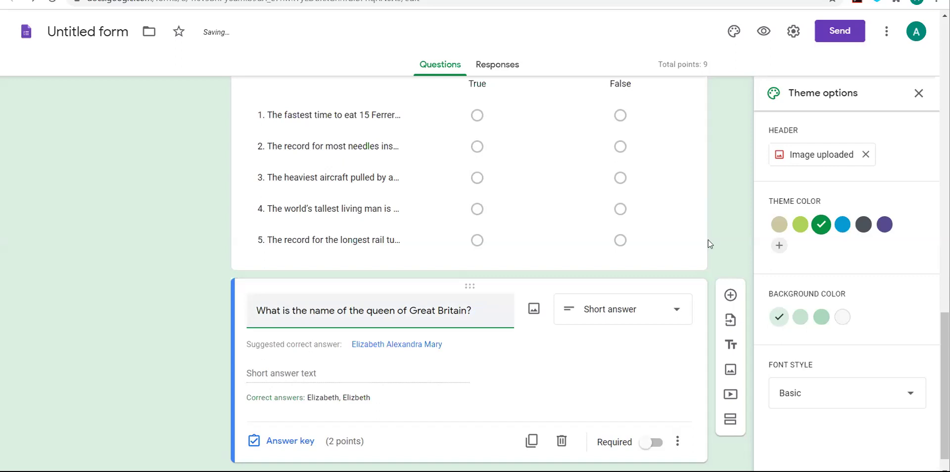
- Add a new section to the form and move the queen question beneath its header
click(731, 420)
drag(468, 286, 500, 355)
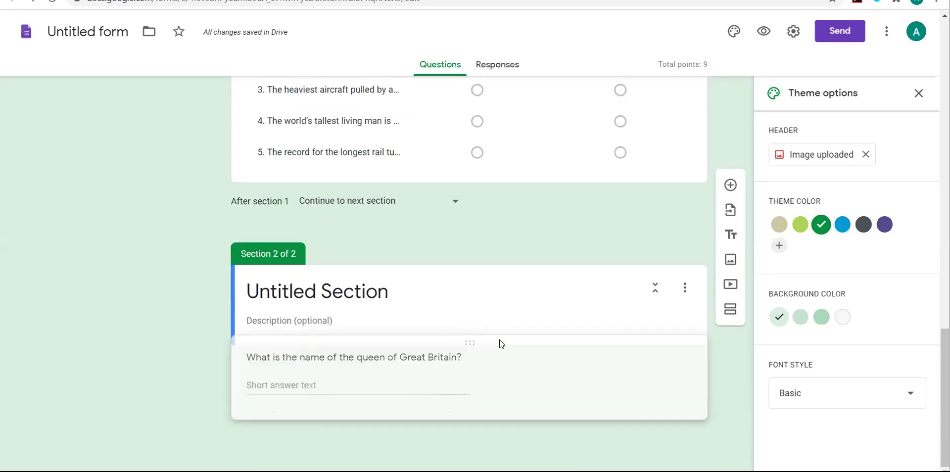
click(500, 373)
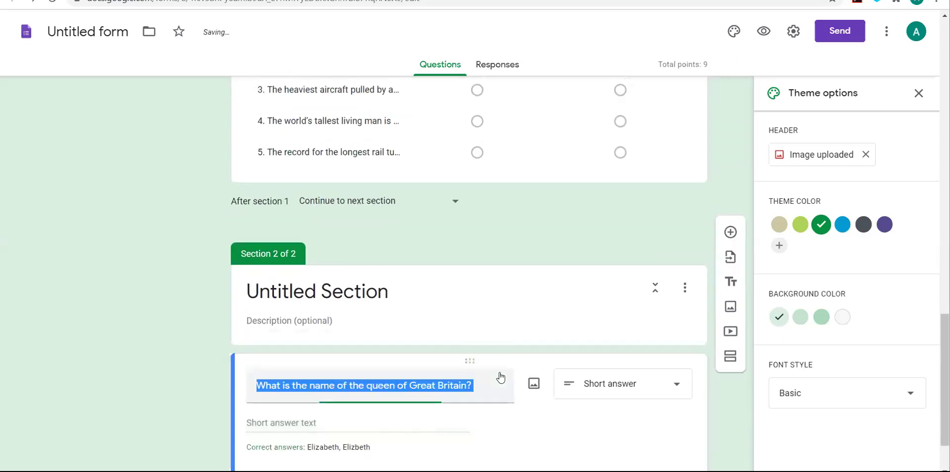
- Title the new section "Short Answer" and give it the description "Answer should be in one word."
click(356, 295)
text(S)
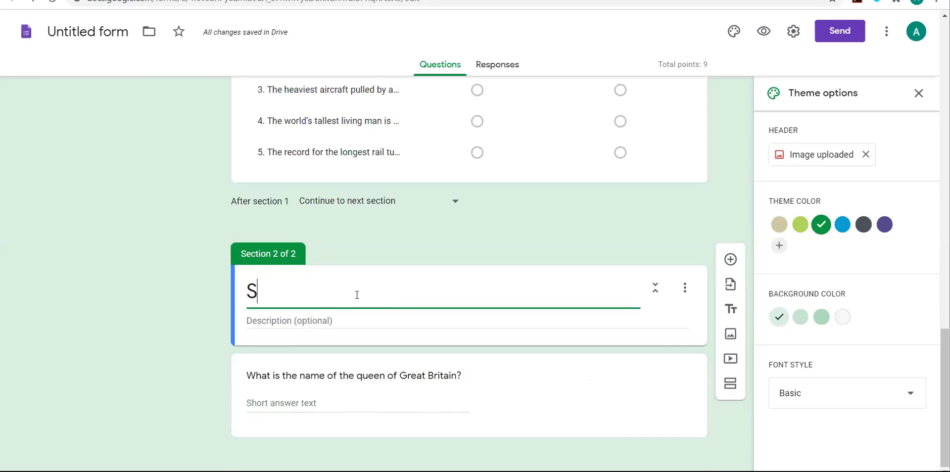
text(hort Answer)
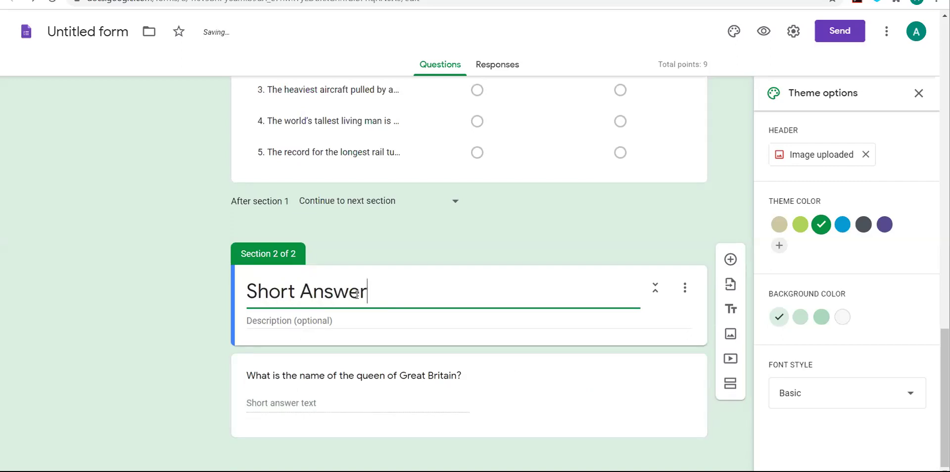
click(307, 321)
text(Answer)
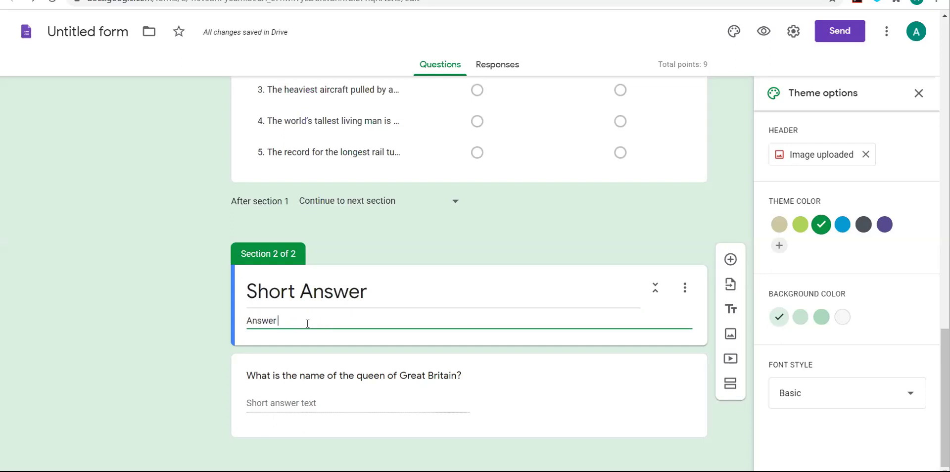
text( shoul)
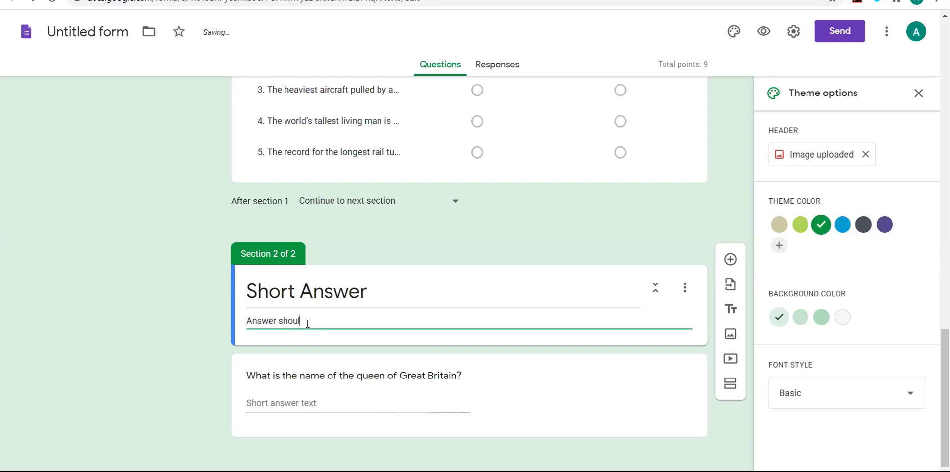
text(d be in one word.)
- Add a multiple choice grid question titled "Choose the correct." below the queen question
click(326, 396)
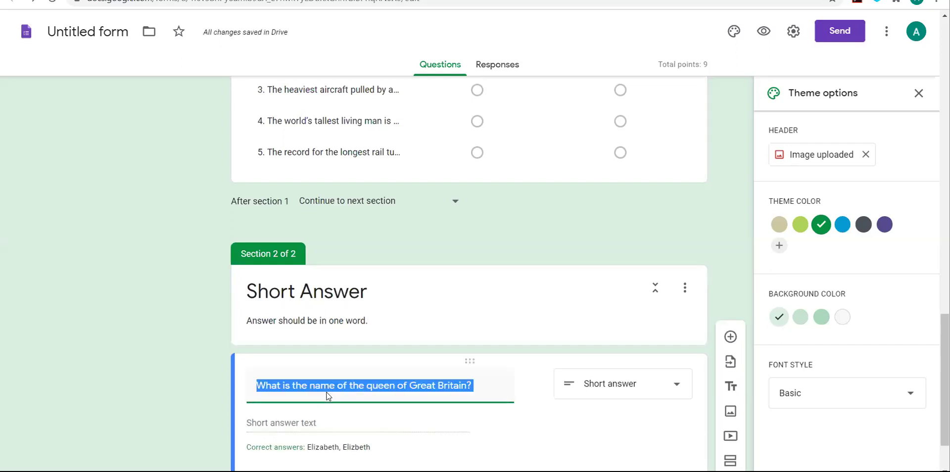
drag(944, 378, 945, 402)
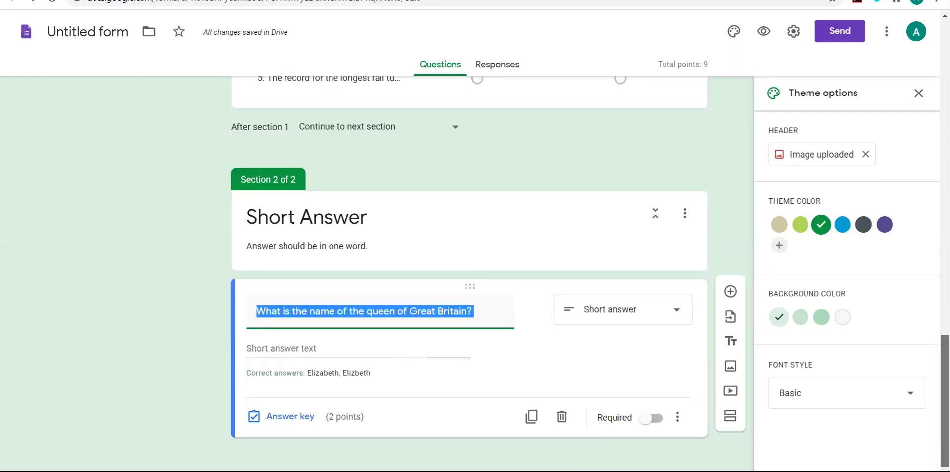
click(729, 297)
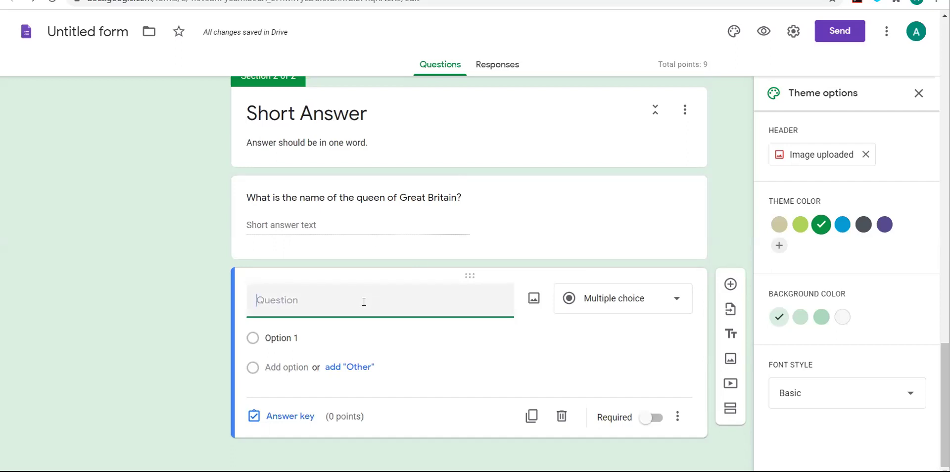
text(Cho)
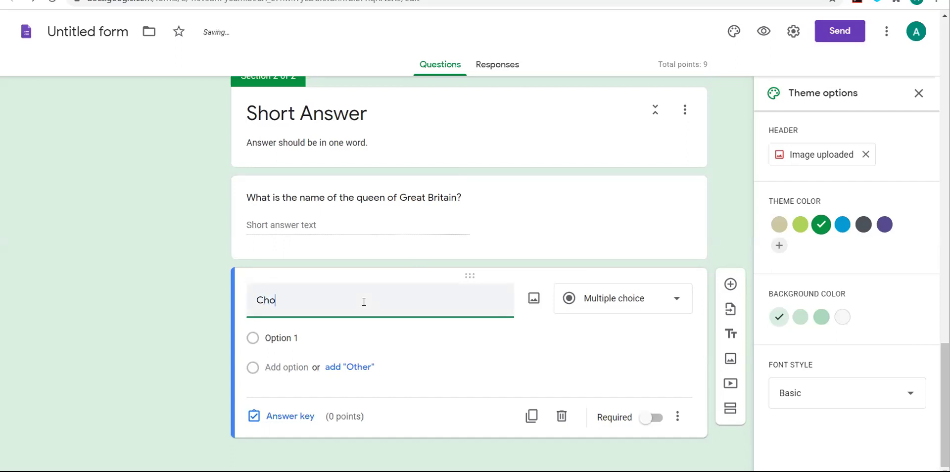
text(ose the correct.)
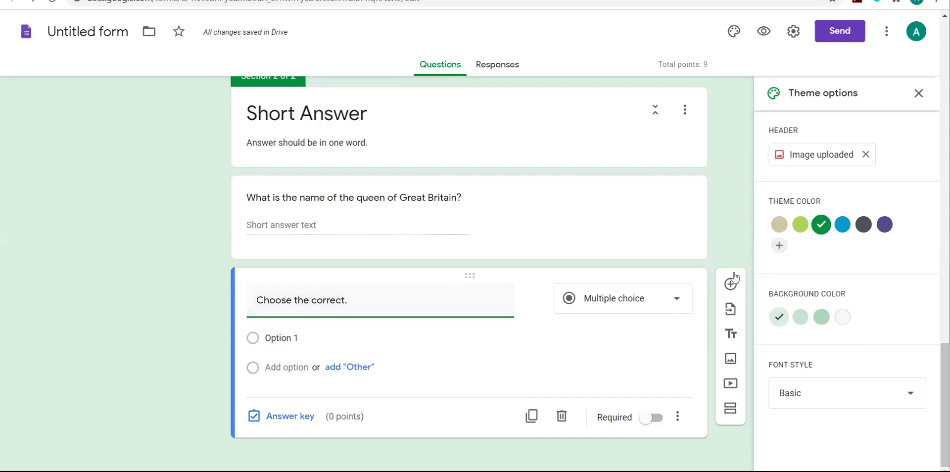
click(691, 306)
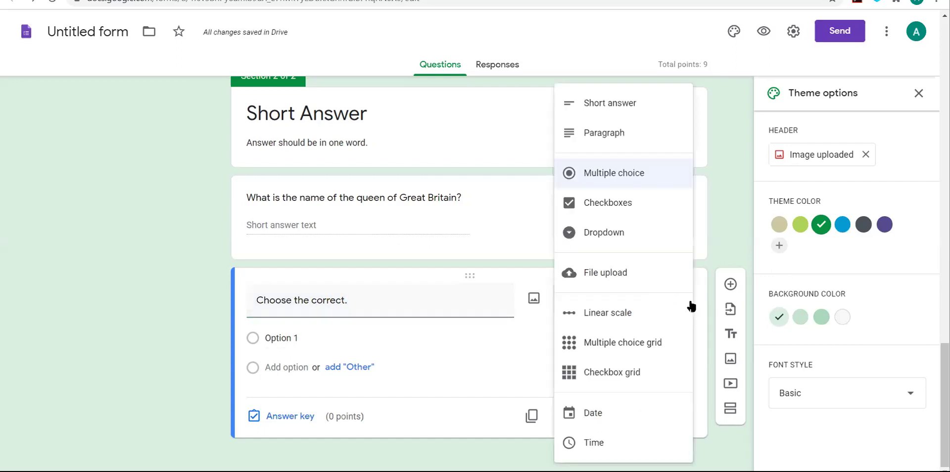
click(652, 339)
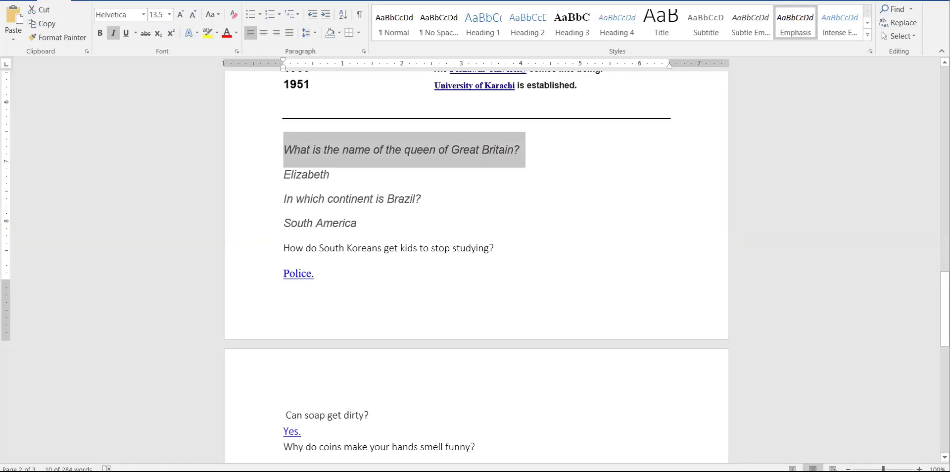
- Copy "Pakistan becomes a member of the UN" from the Word document into the grid's first row in Google Forms
drag(944, 302, 944, 278)
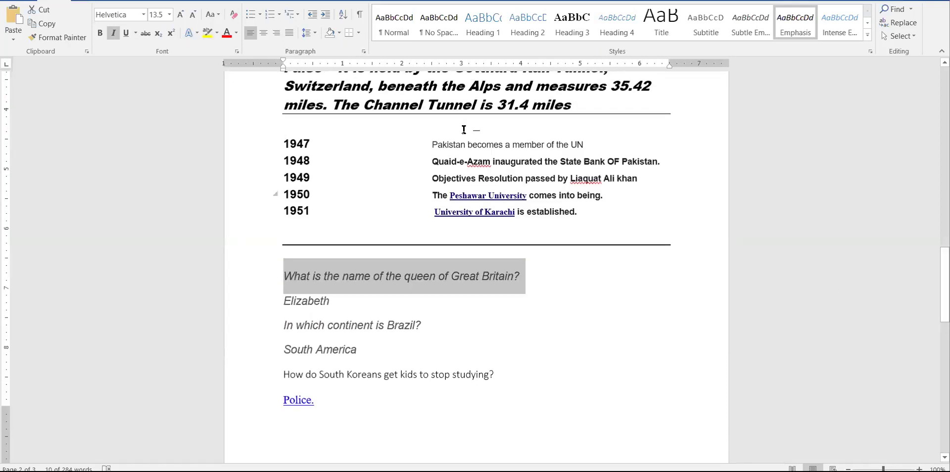
drag(432, 143, 602, 142)
key(ctrl+c)
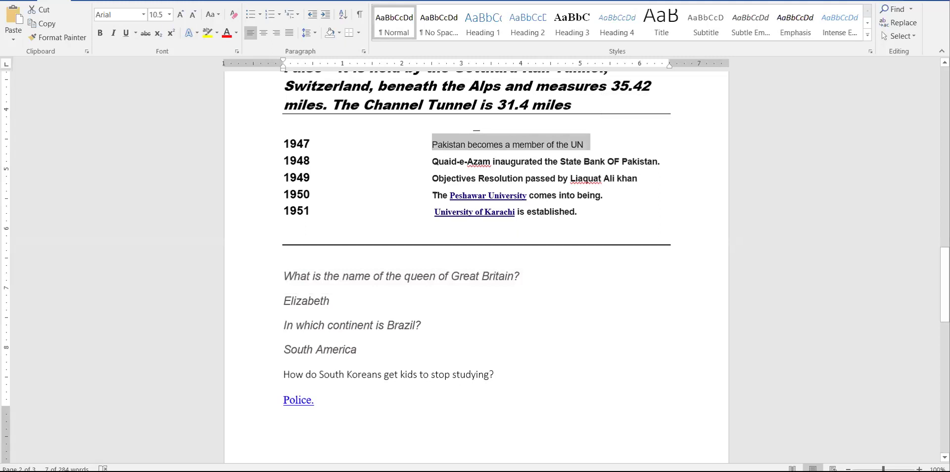
key(alt+Tab)
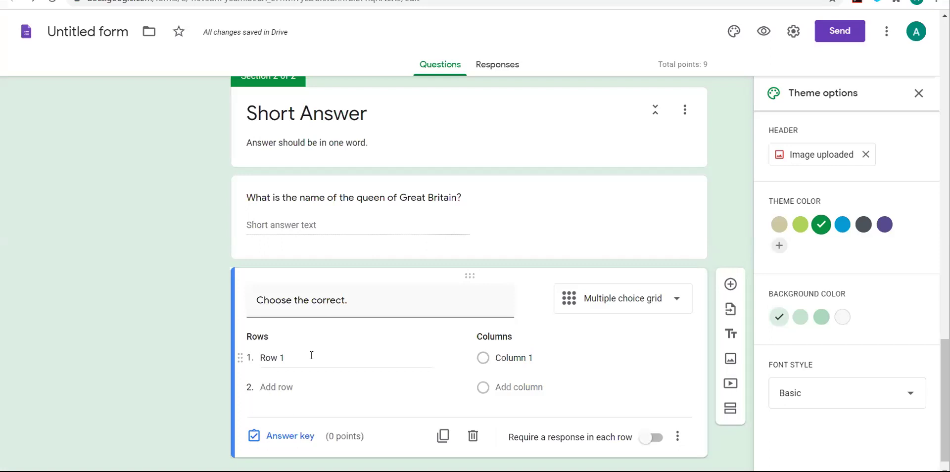
click(288, 358)
key(ctrl+v)
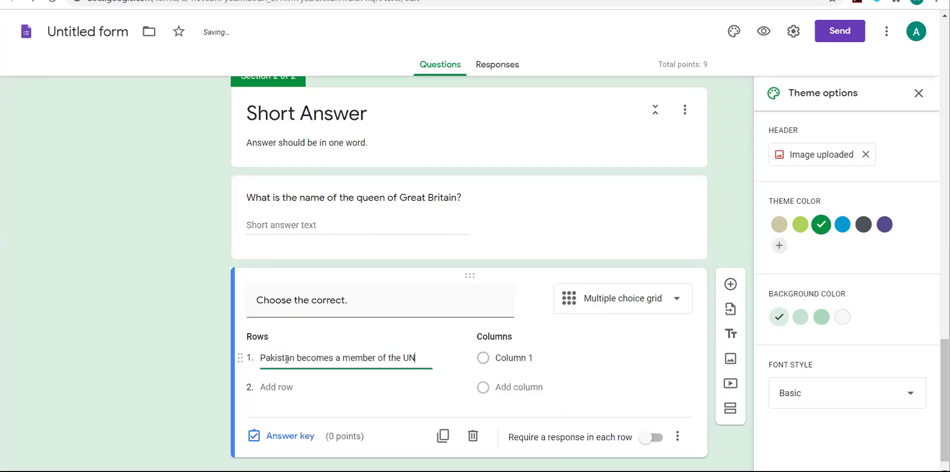
- Add a second grid row with "Quaid-e-Azam inaugurated the State Bank OF Pakistan." copied from the Word document
click(267, 387)
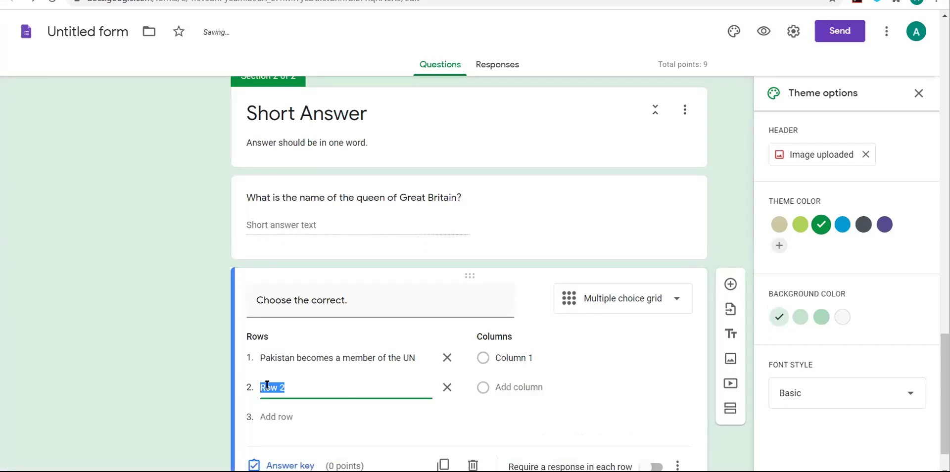
key(alt+Tab)
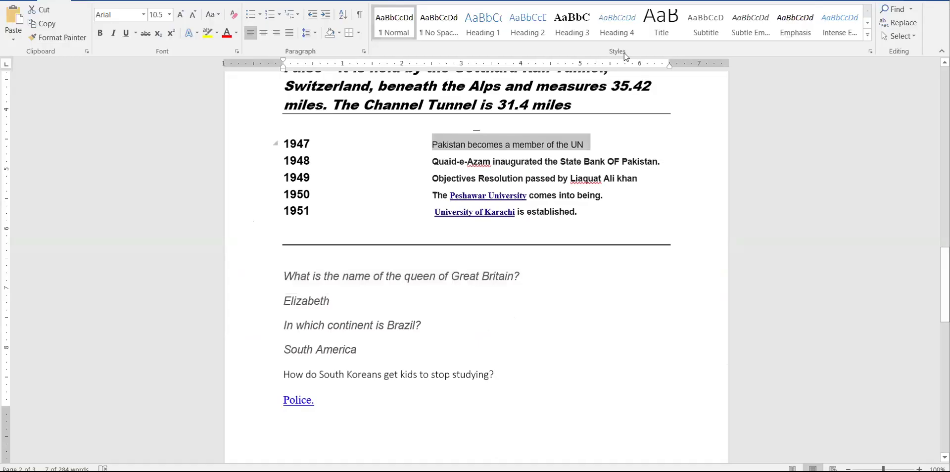
drag(434, 165, 662, 164)
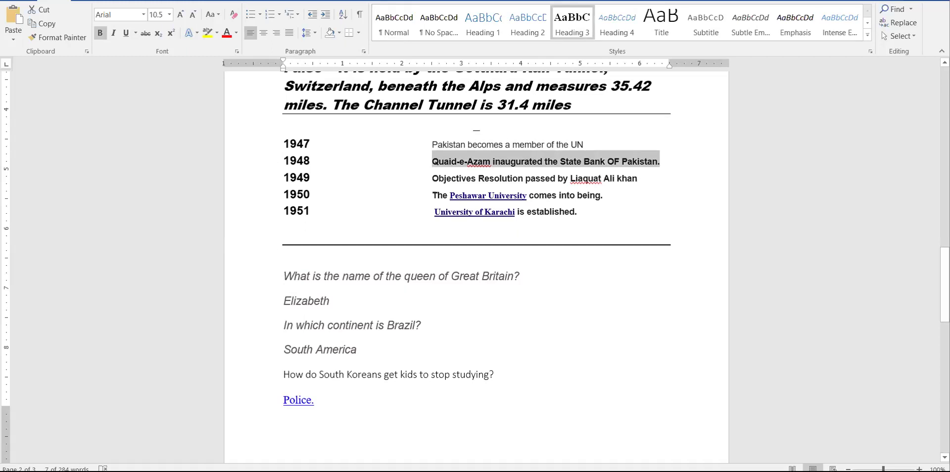
key(alt+Tab)
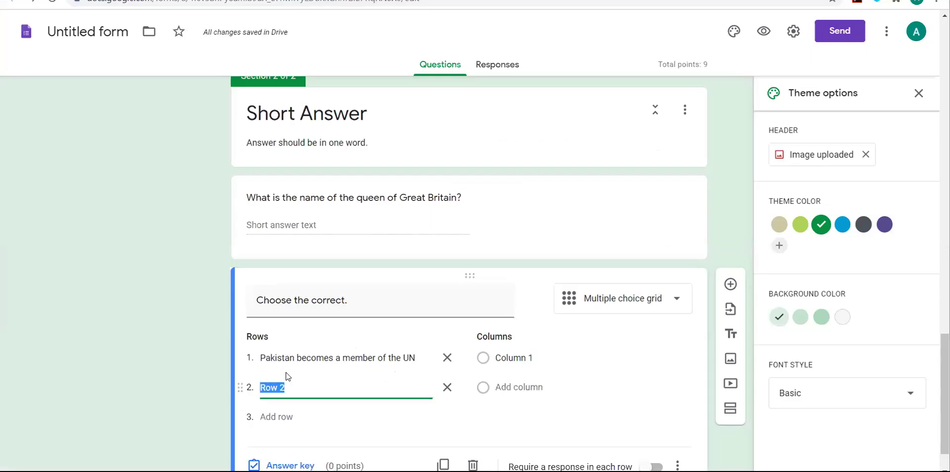
key(ctrl+v)
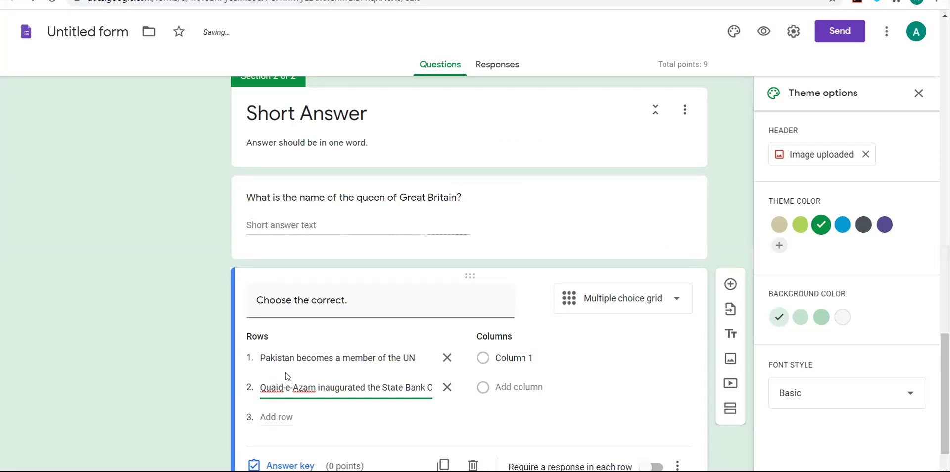
key(Return)
- Add a third grid row with "Objectives Resolution passed by Liaquat Ali khan" copied from the Word document
key(alt+Tab)
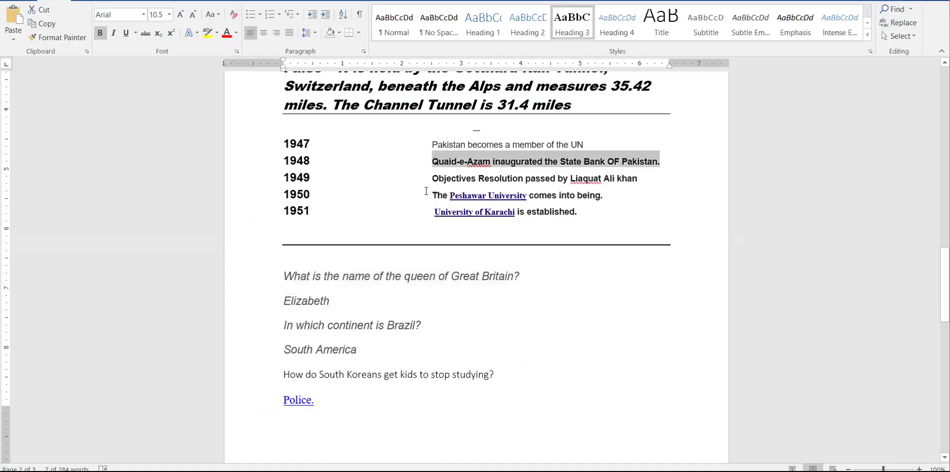
drag(431, 179, 640, 182)
key(ctrl+c)
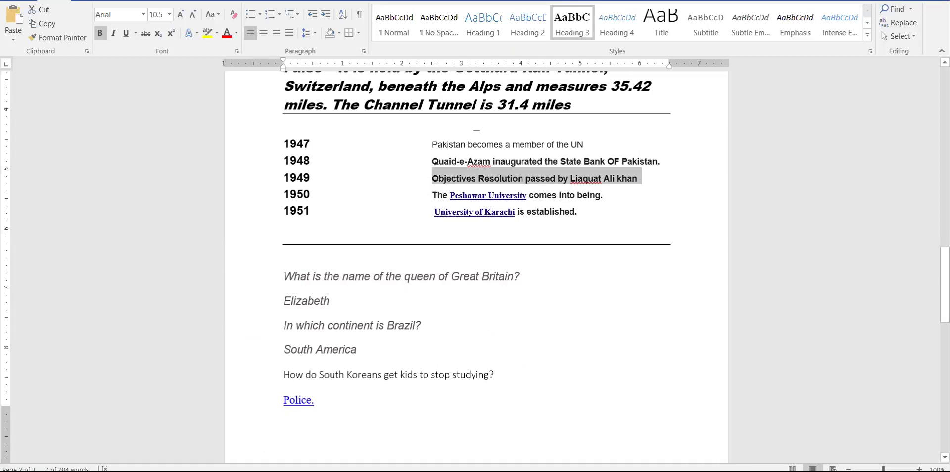
key(alt+Tab)
key(ctrl+v)
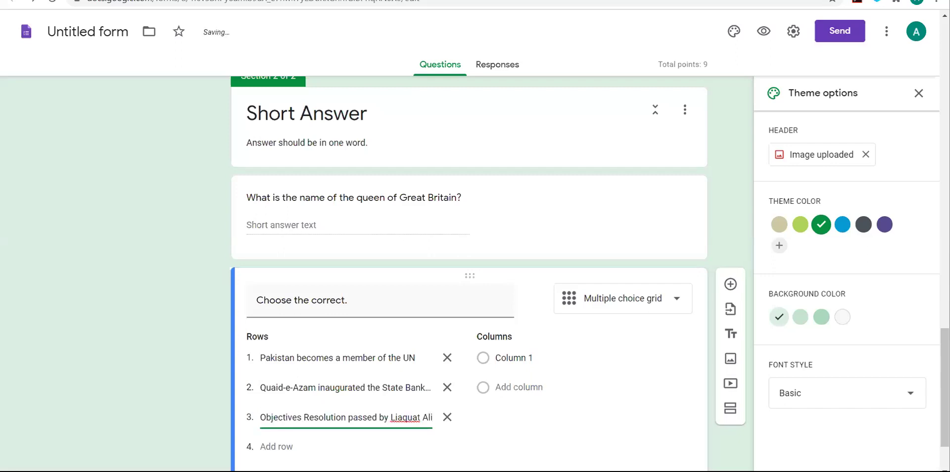
key(Return)
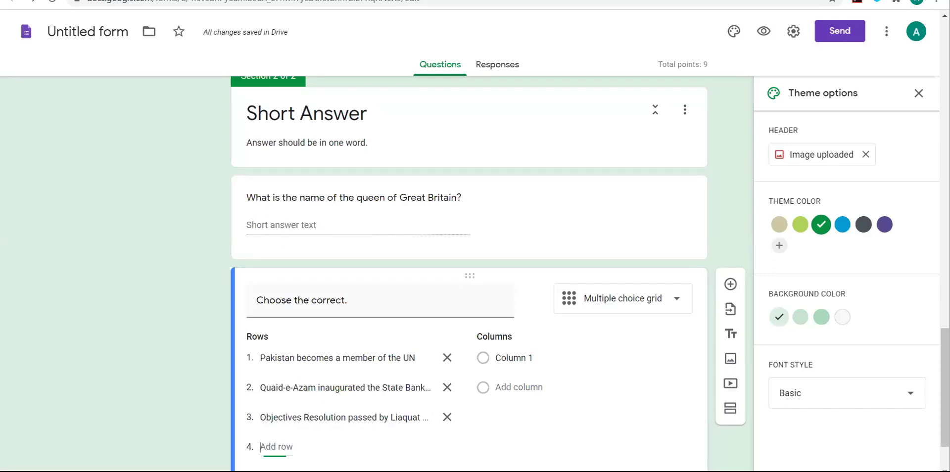
- Add a fourth grid row with "The Peshawar University comes into being." copied from the Word document
key(alt+Tab)
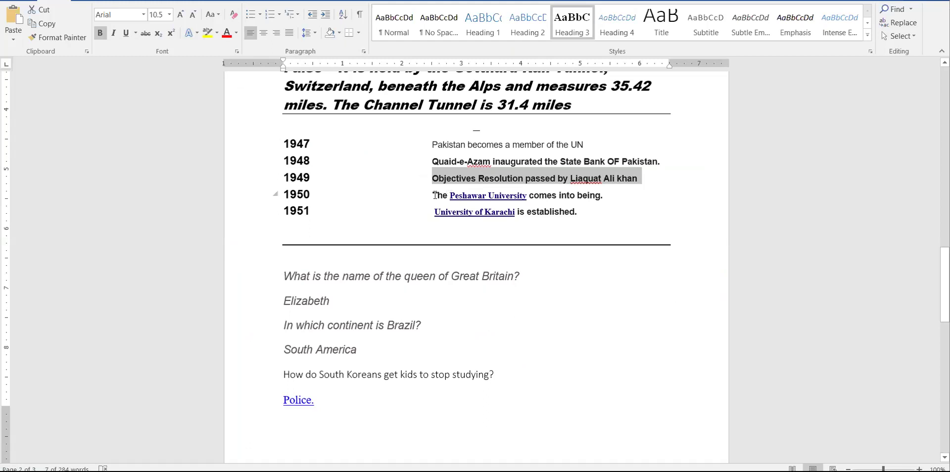
drag(431, 195, 608, 188)
key(ctrl+c)
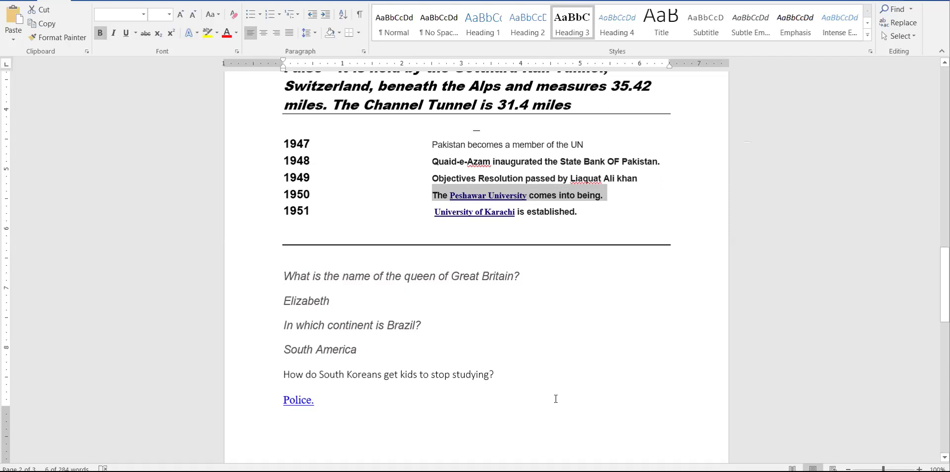
key(alt+Tab)
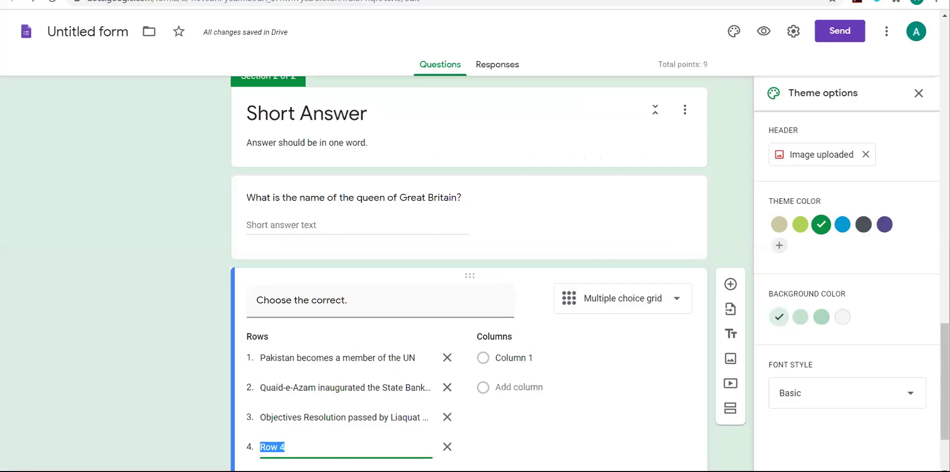
key(ctrl+v)
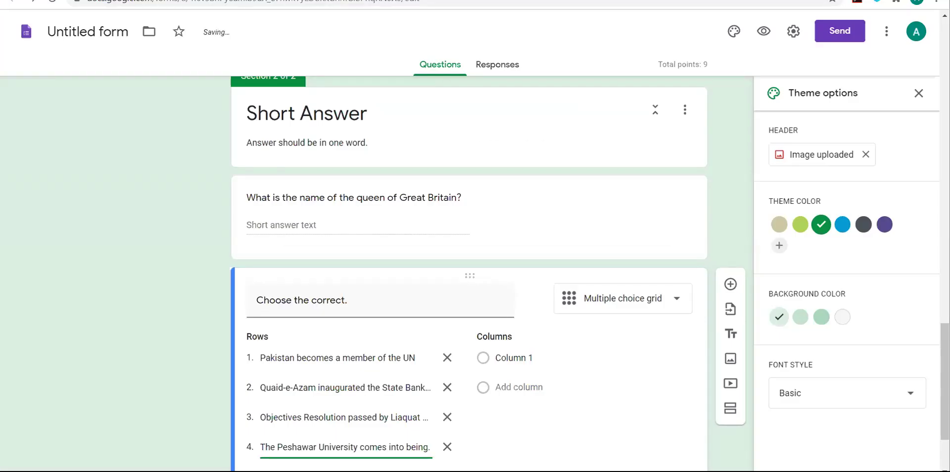
- Add a fifth grid row with "University of Karachi is established." copied from the Word document
scroll(317, 351, down, 2)
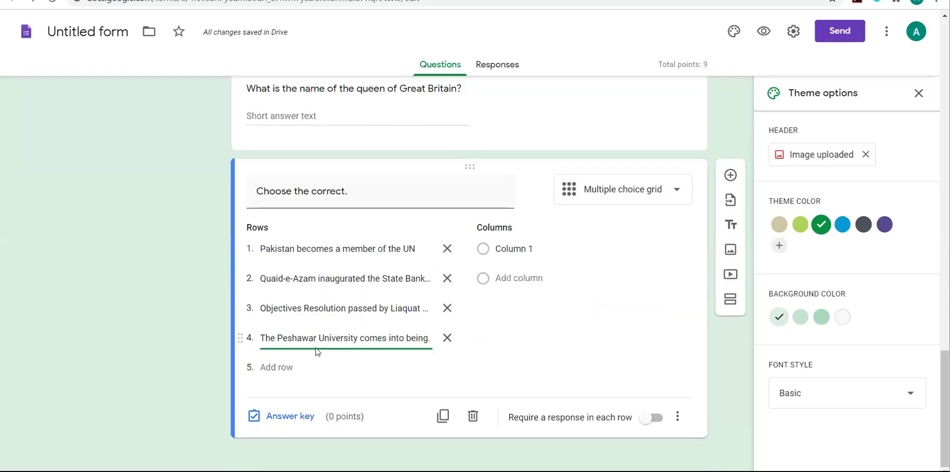
click(297, 363)
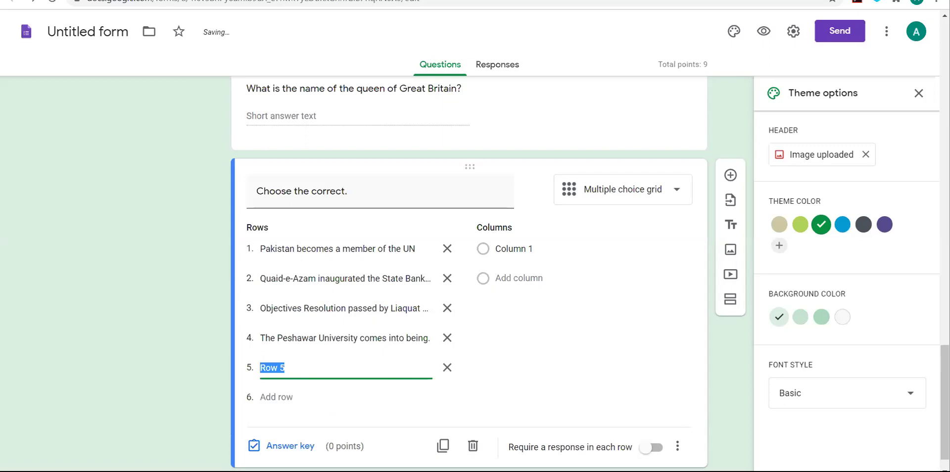
key(alt+Tab)
drag(434, 211, 586, 213)
key(ctrl+c)
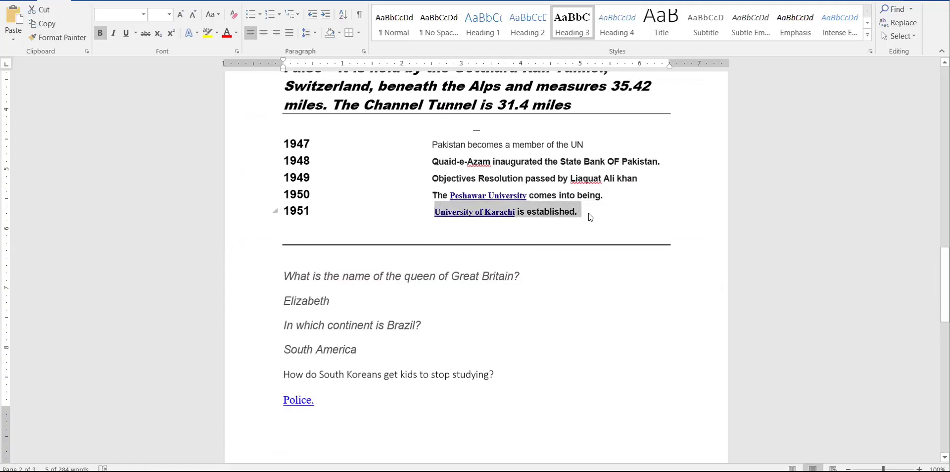
key(alt+Tab)
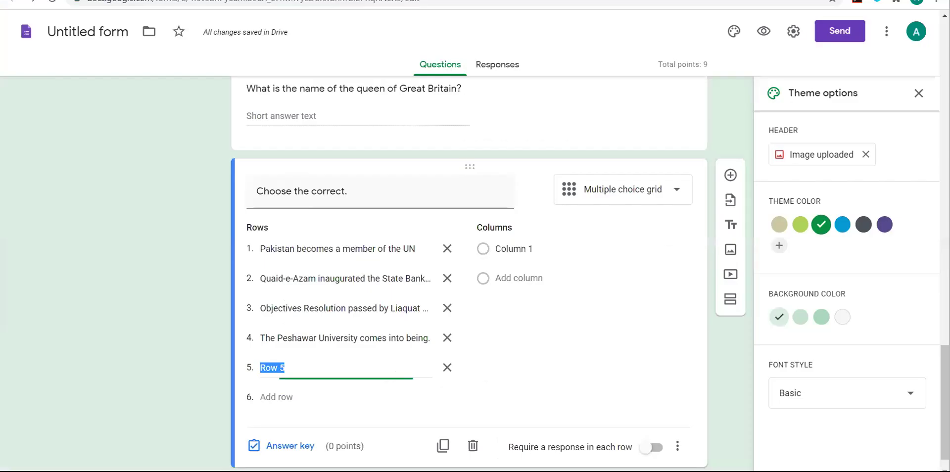
key(ctrl+v)
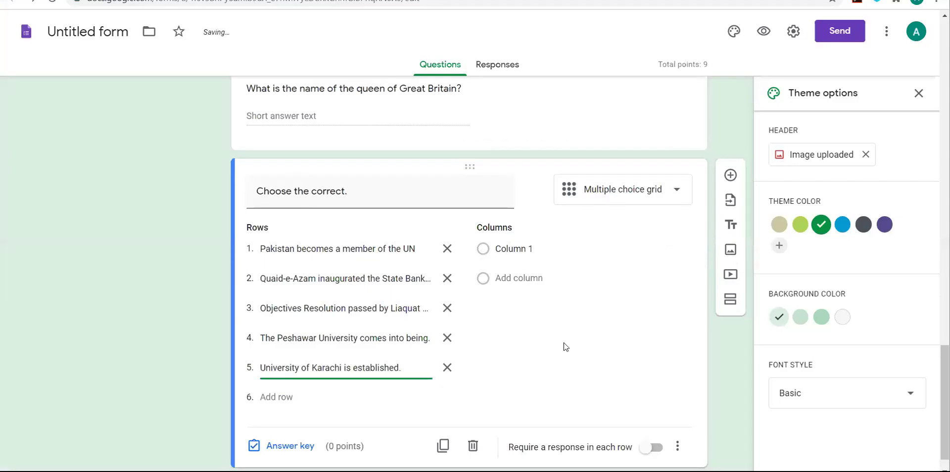
- Fill in the grid's columns with the years 1947, 1951, 1948, 1950 and 1949, in that order
click(499, 249)
text(1947)
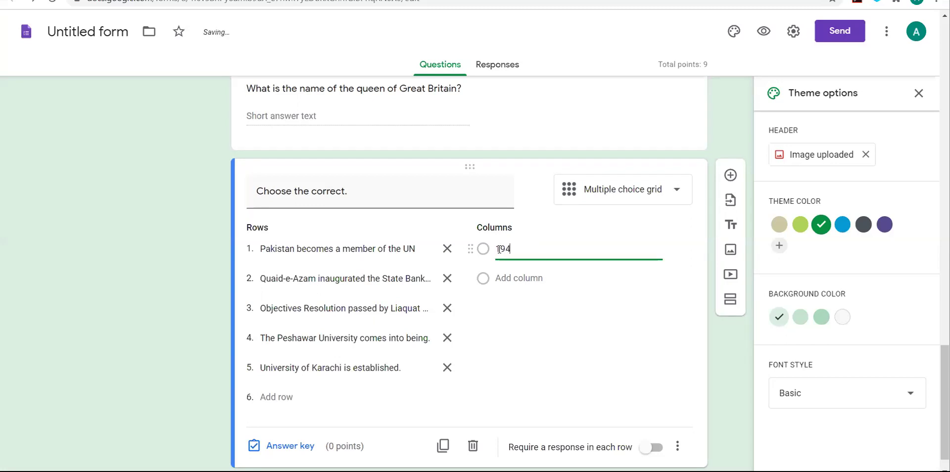
click(498, 278)
text(1951)
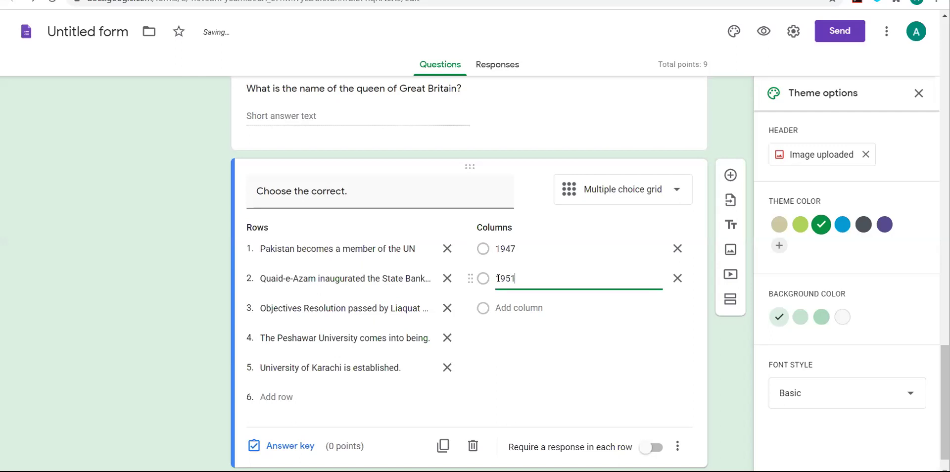
click(497, 308)
text(1)
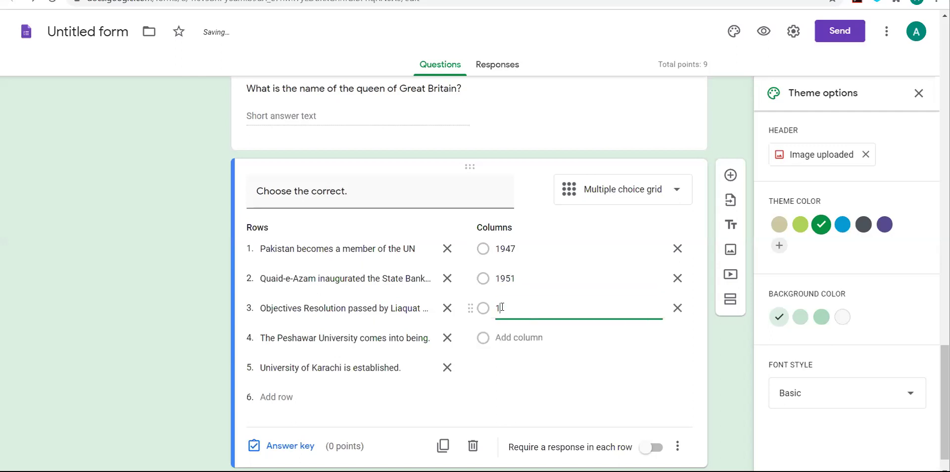
text(948)
click(509, 339)
text(19)
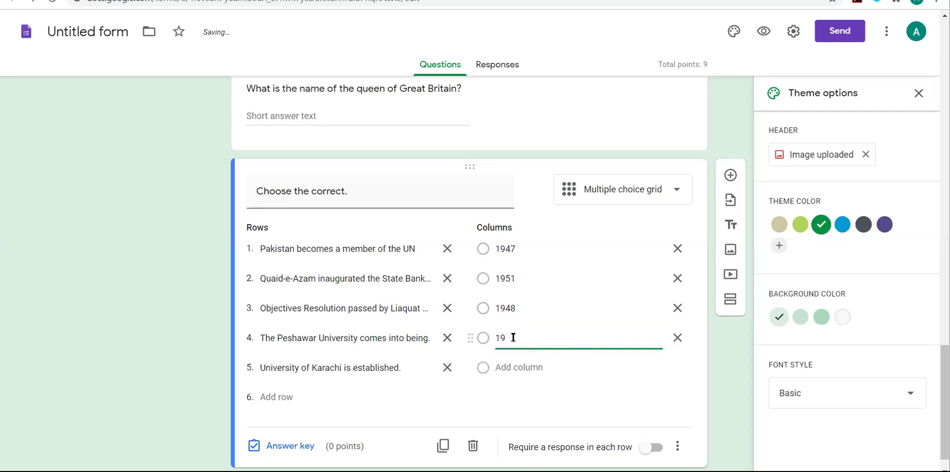
text(50)
click(500, 365)
text(1949)
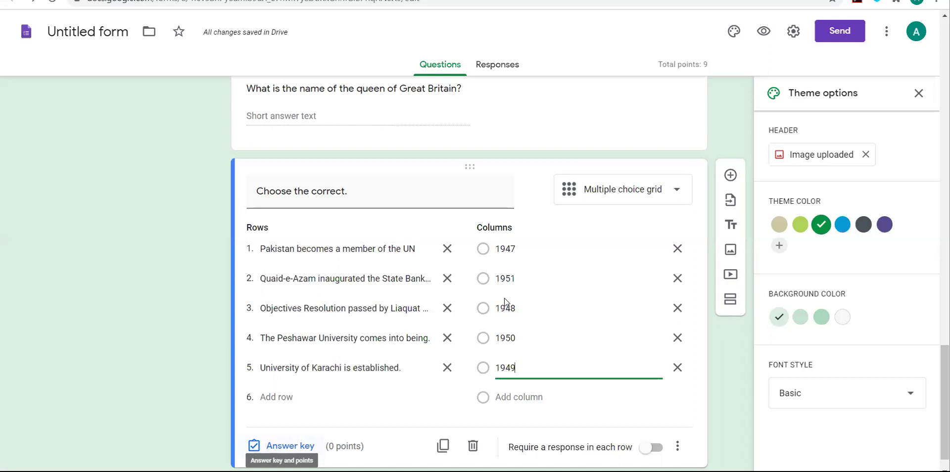
- Set the grid's answer key to UN member 1947, State Bank 1948, Objectives Resolution 1949, Peshawar University 1950 and University of Karachi 1951
key(Return)
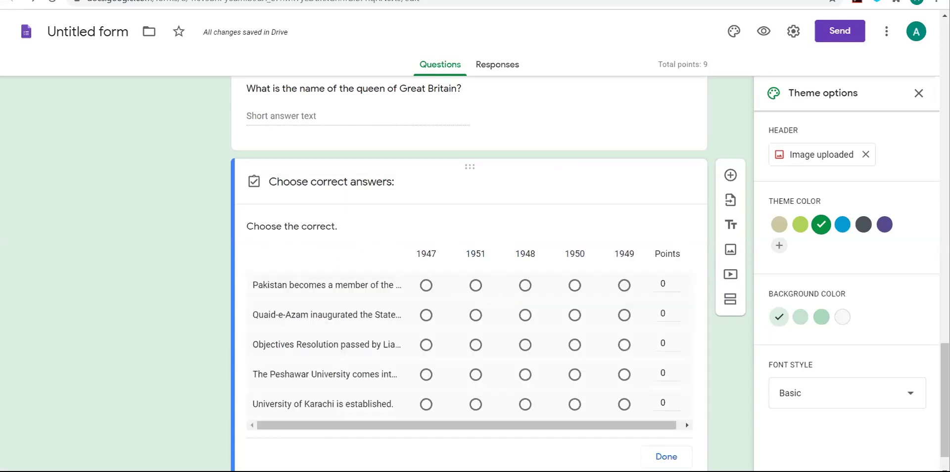
key(alt+Tab)
click(426, 285)
click(525, 316)
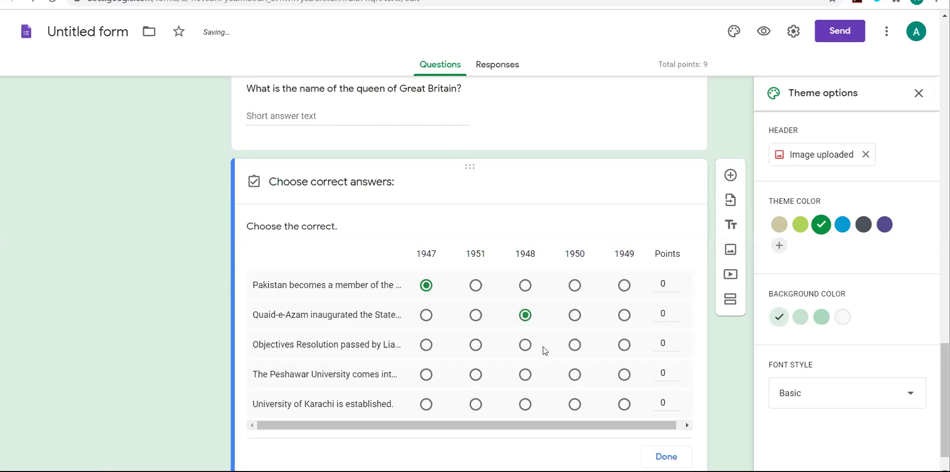
click(623, 348)
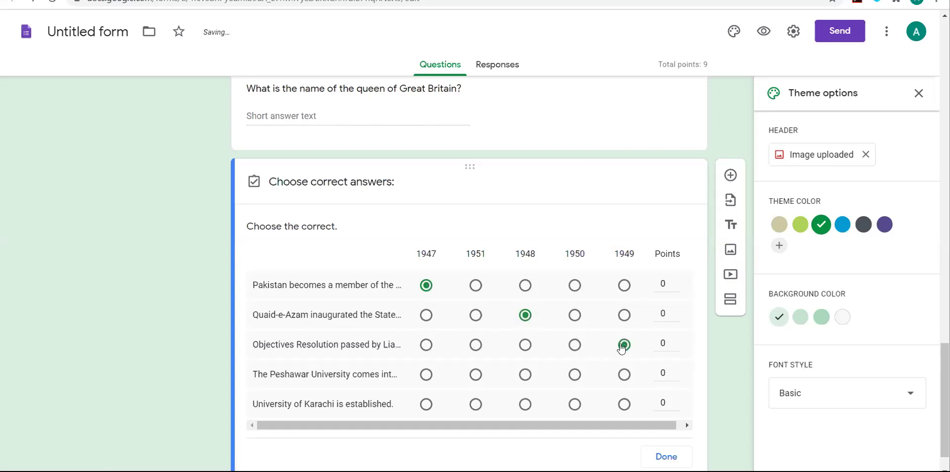
click(575, 379)
click(475, 404)
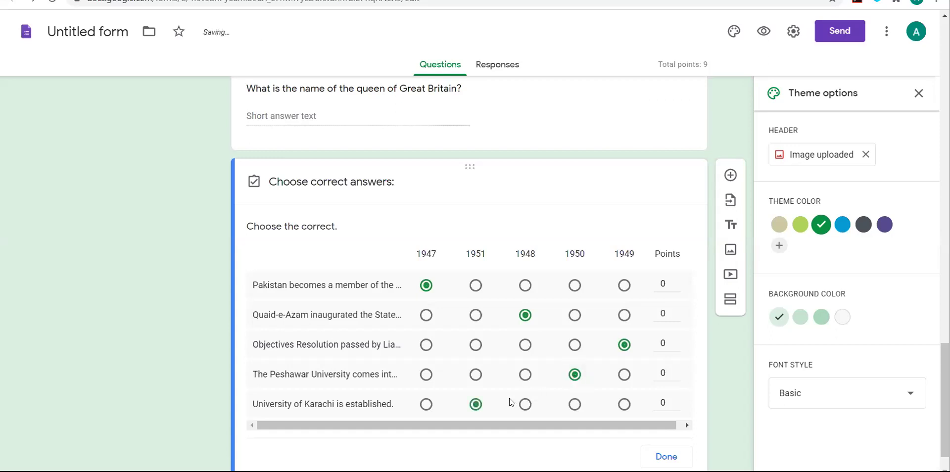
- Assign 1 point to each of the five grid rows and finish the answer key
click(676, 280)
click(676, 311)
click(677, 340)
click(676, 369)
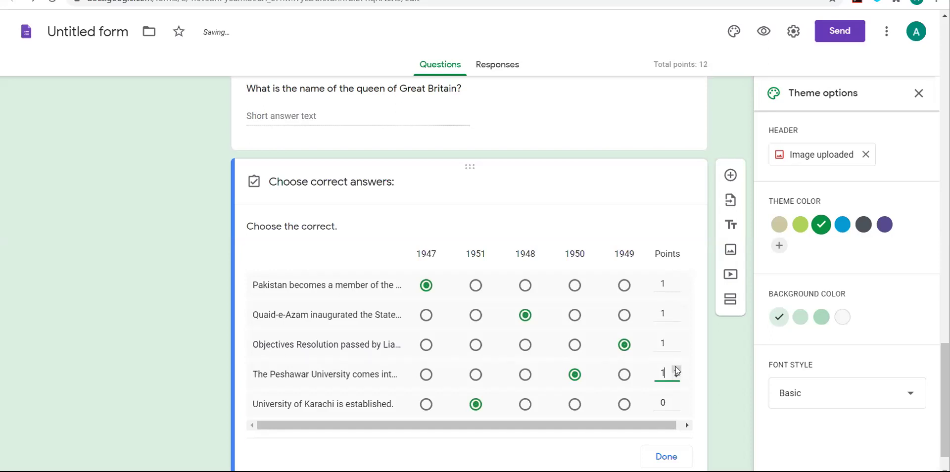
click(677, 399)
click(672, 454)
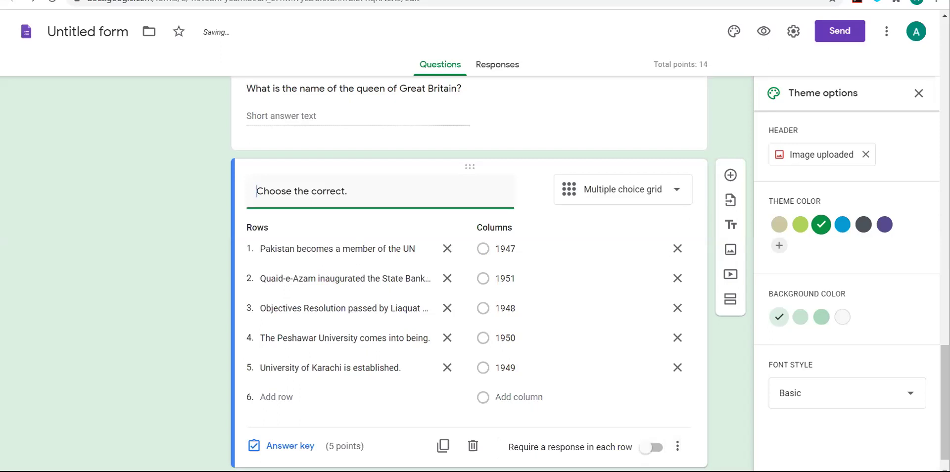
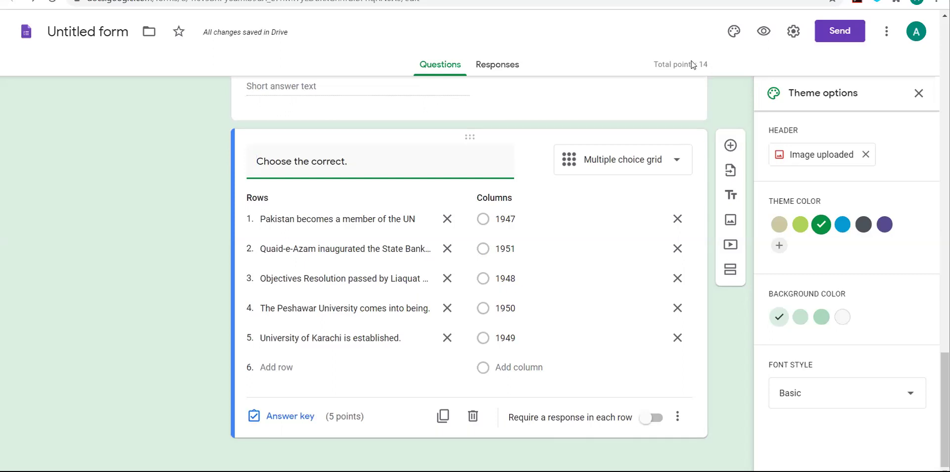
- Preview the quiz and look through the questions on its first page
click(765, 36)
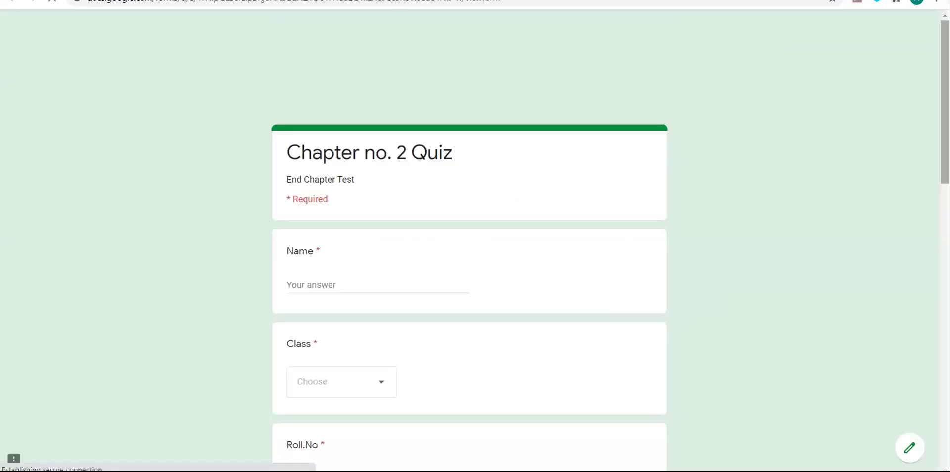
scroll(469, 247, down, 10)
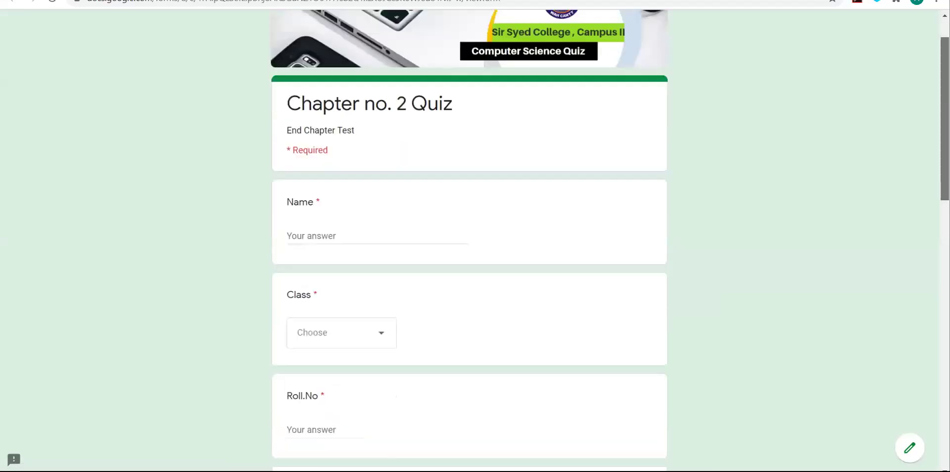
scroll(469, 248, down, 7)
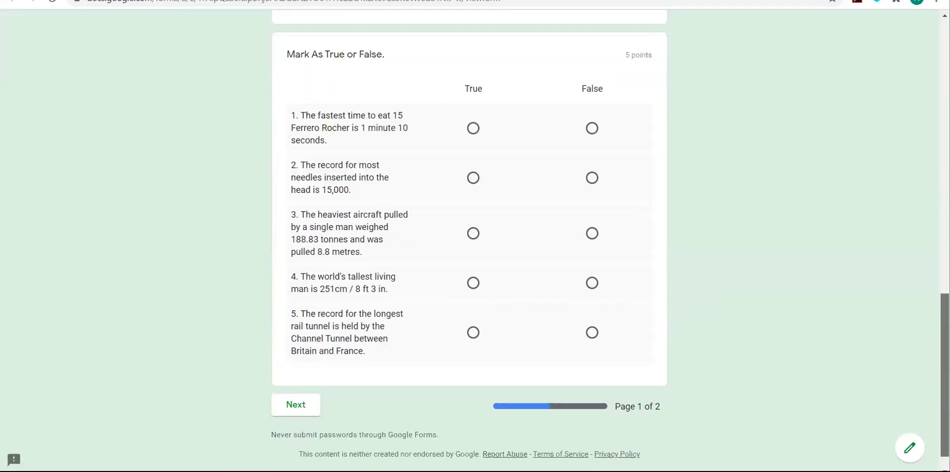
scroll(469, 248, up, 6)
scroll(321, 176, up, 12)
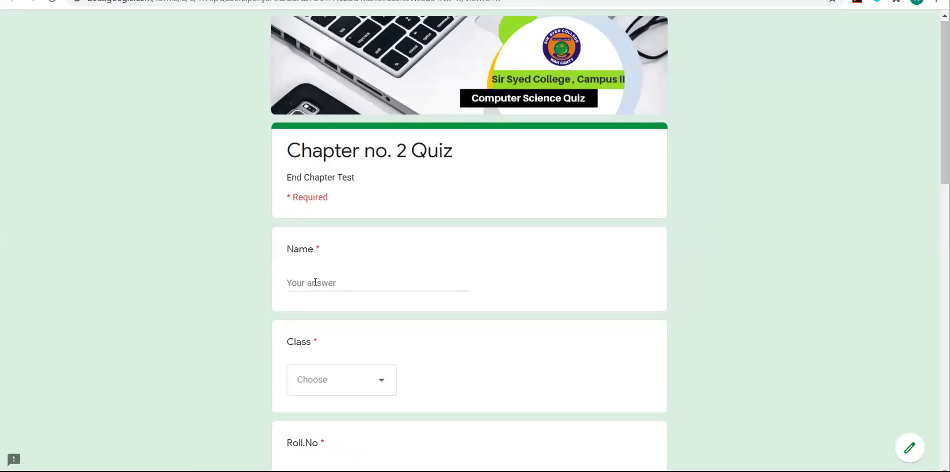
- Fill in the student's name and roll number in the previewed quiz and choose class VIII.A
click(316, 282)
text(Su)
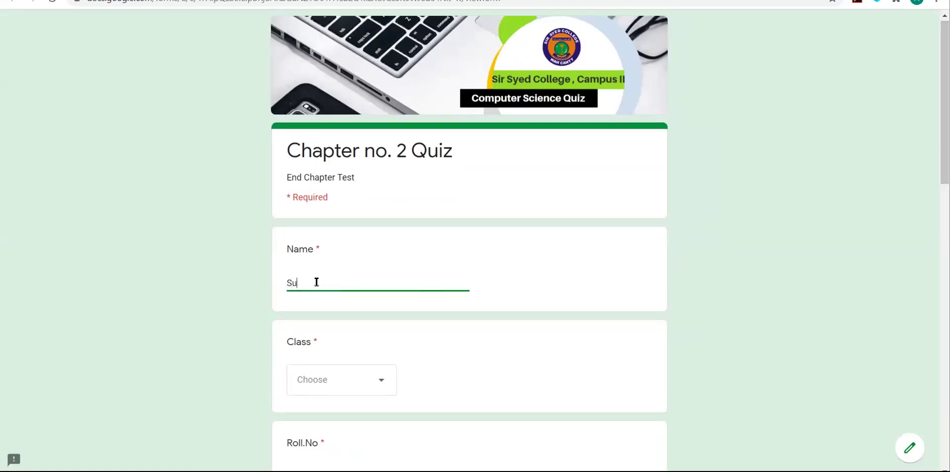
text(maira)
click(308, 379)
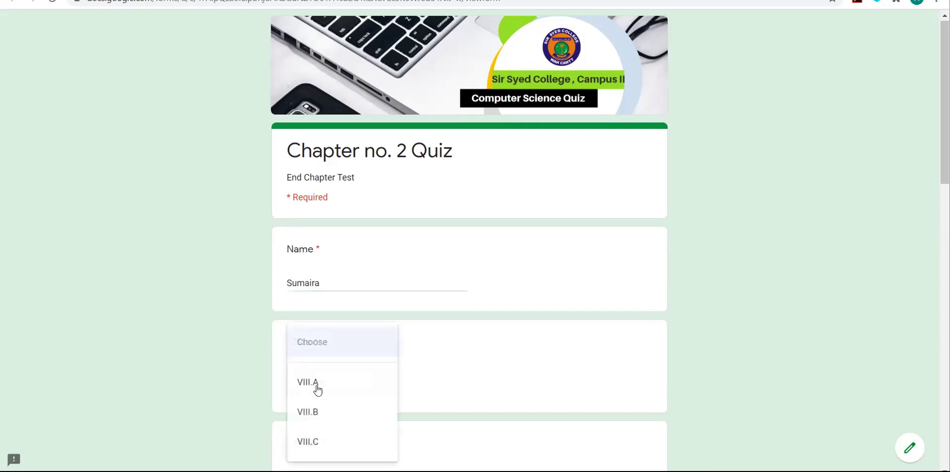
click(307, 383)
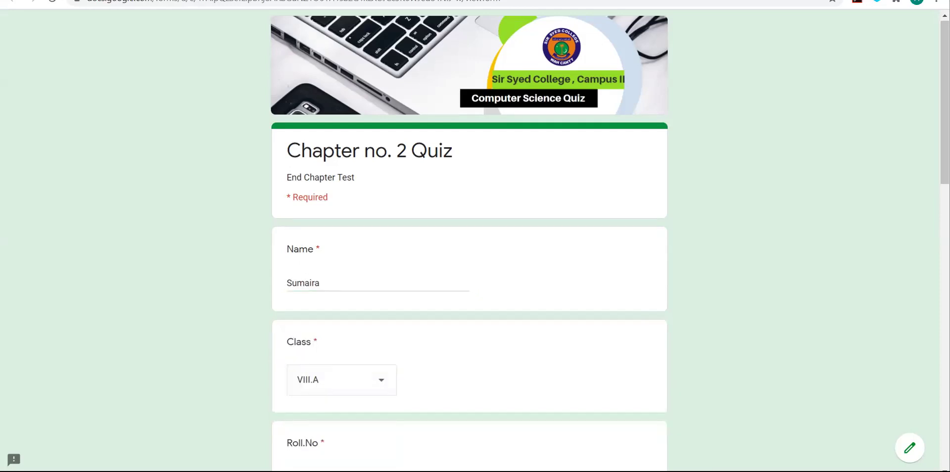
scroll(797, 204, down, 5)
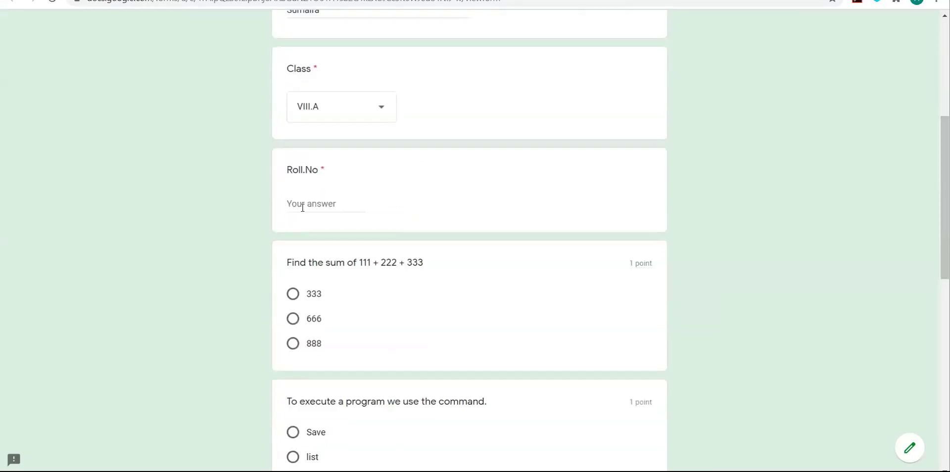
click(312, 203)
text(1)
- Answer the sum question with 666 and the program execution command question with Run
click(294, 318)
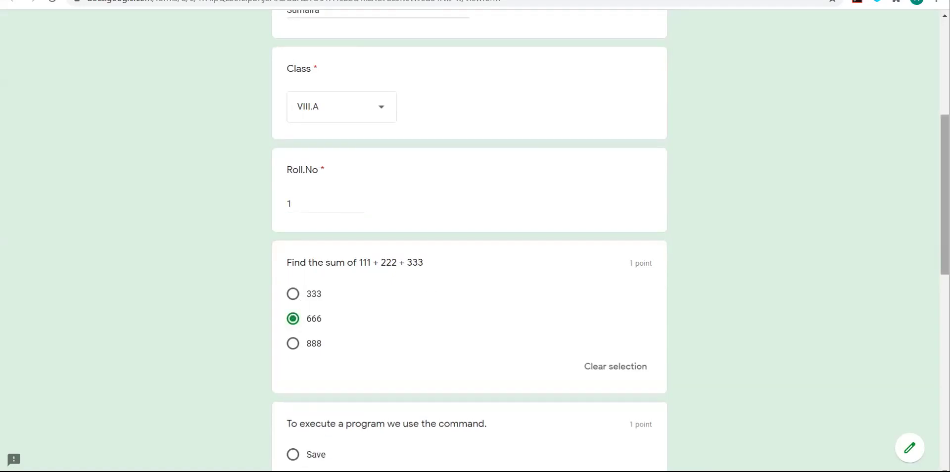
scroll(498, 214, down, 5)
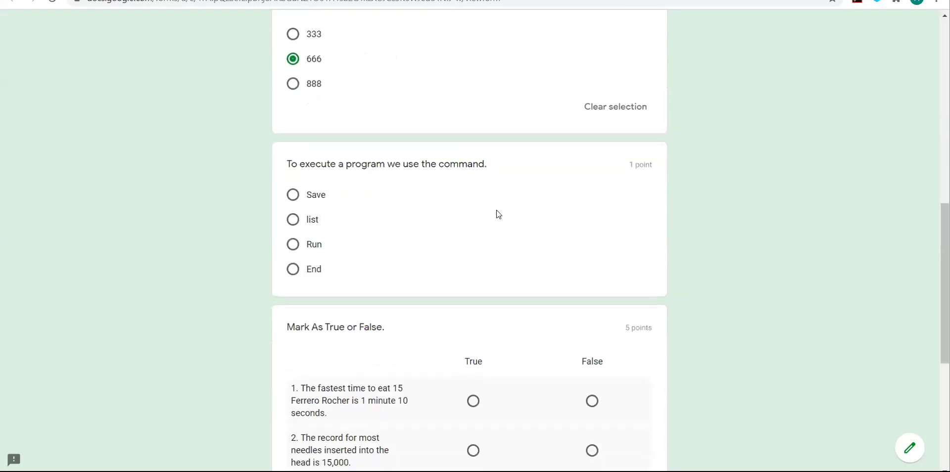
click(293, 244)
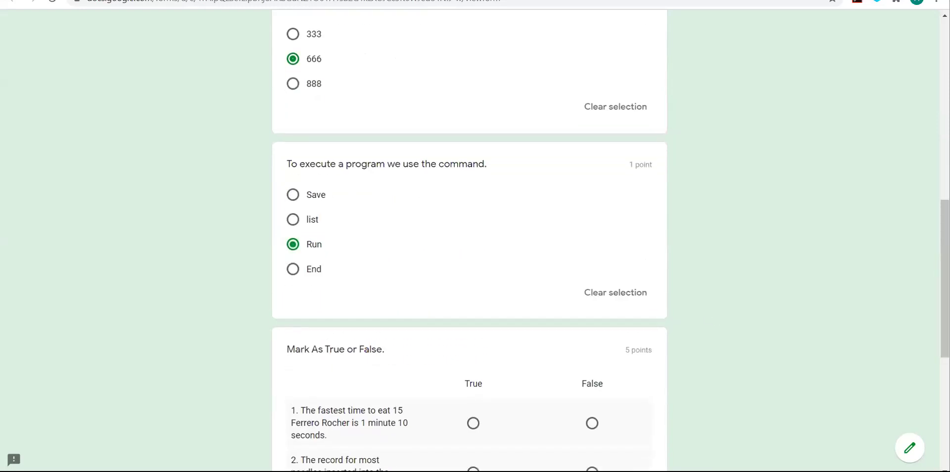
- Mark statement 2 in the true-or-false grid as False and statements 1, 3, 4 and 5 as True
drag(944, 263, 930, 357)
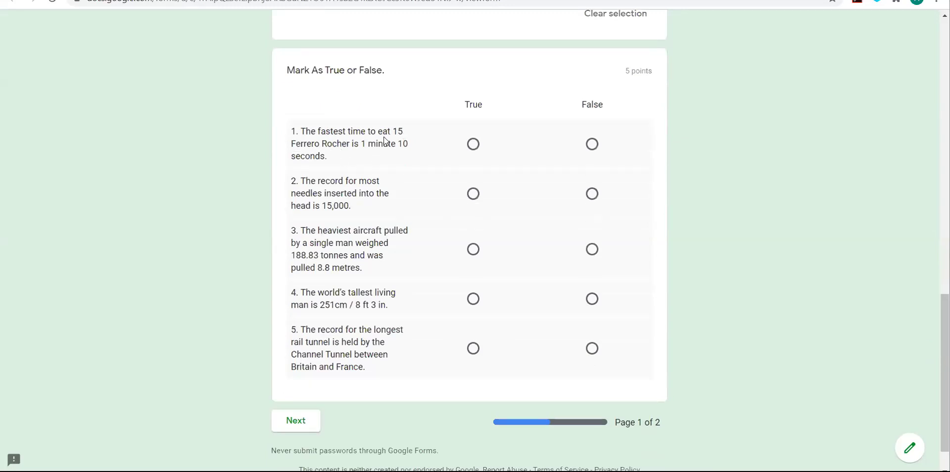
click(474, 145)
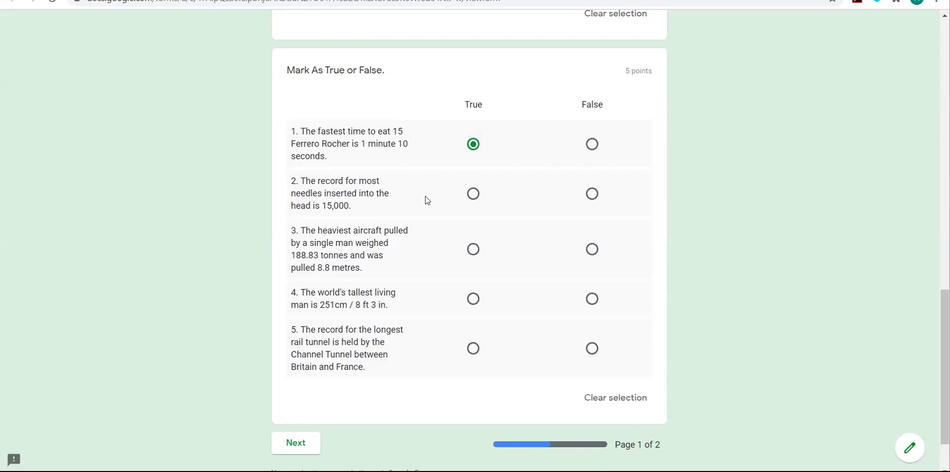
click(586, 198)
scroll(944, 341, down, 2)
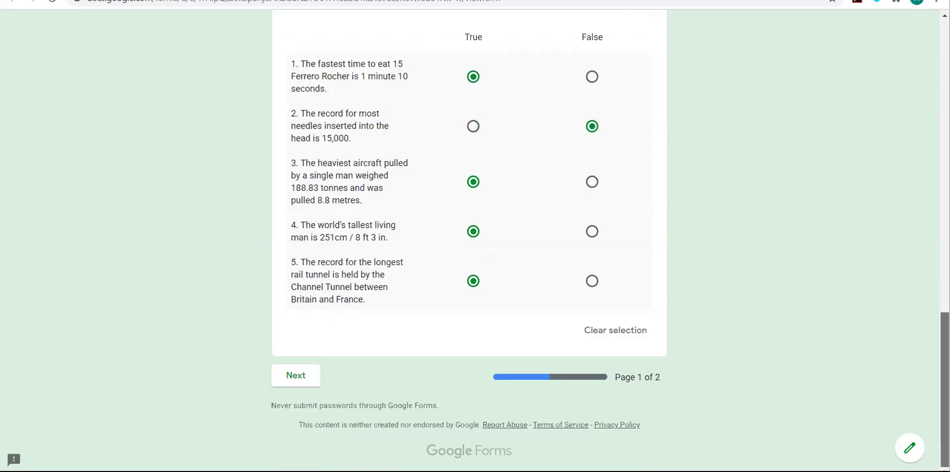
- Continue to the second page of the quiz and answer the queen of Great Britain question with "Queen Elizbeth"
click(305, 379)
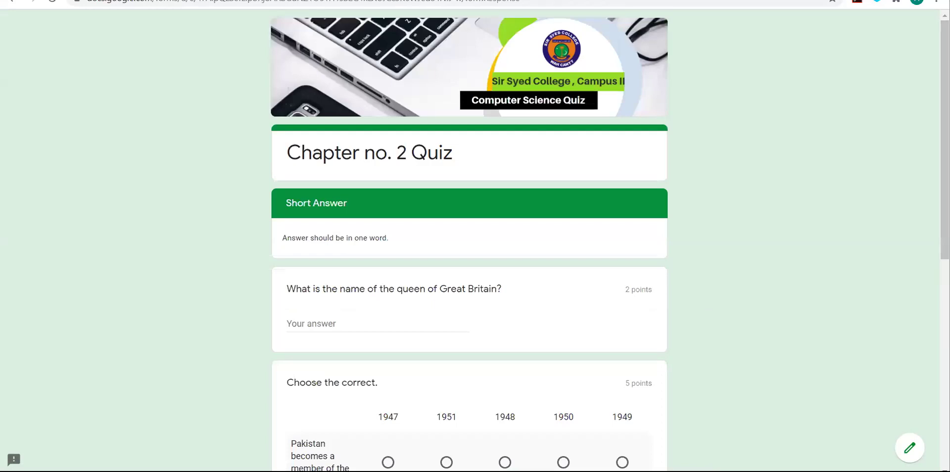
scroll(396, 203, down, 1)
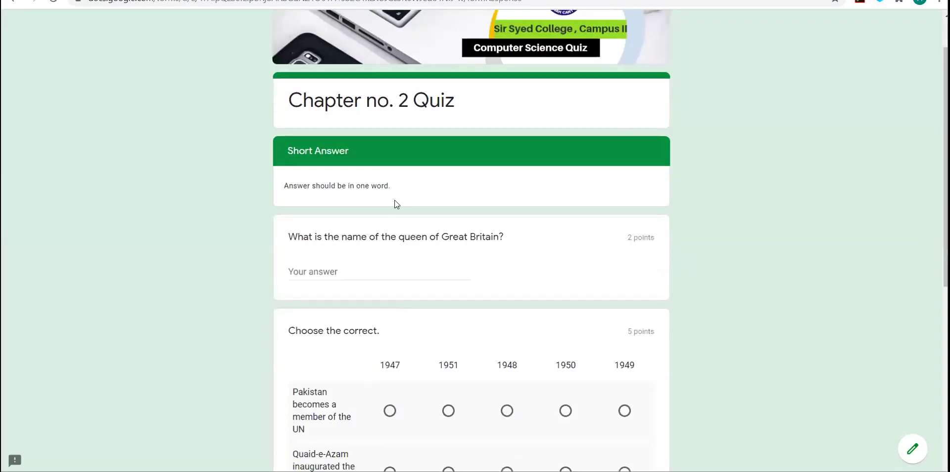
click(307, 270)
text(q)
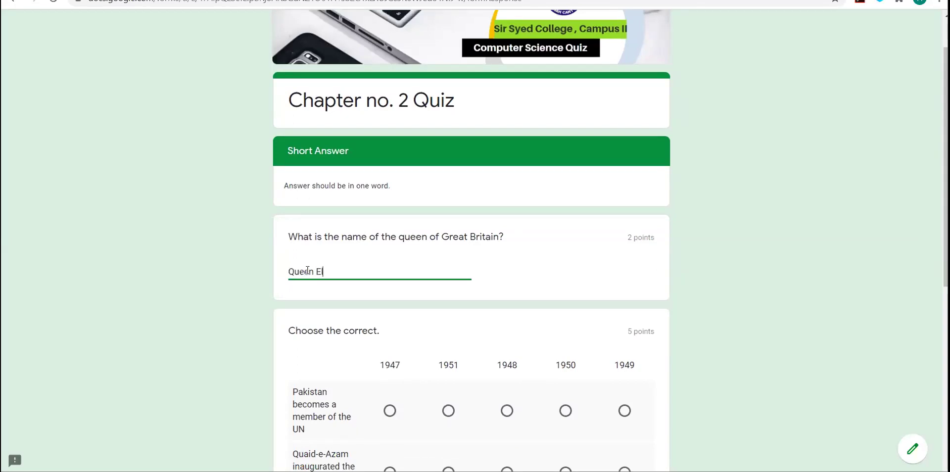
text(ueen Elizbeth)
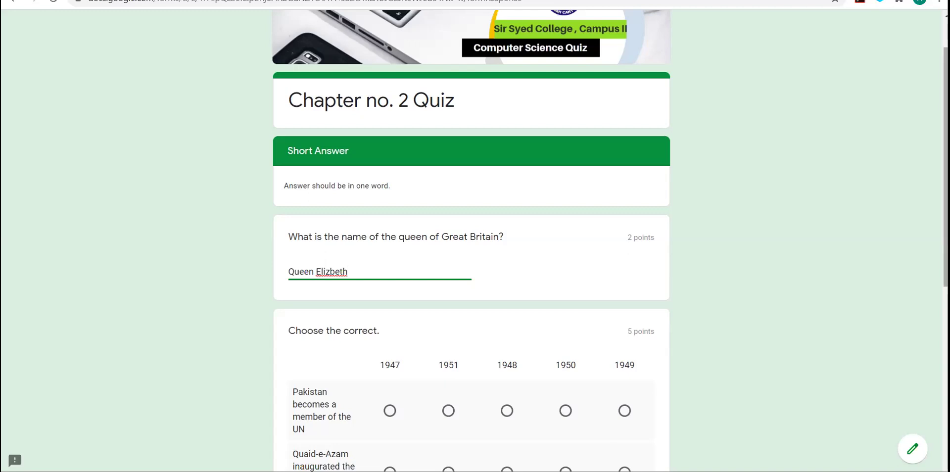
- Mark the five "Choose the correct" grid rows, in order, as 1947, 1951, 1948, 1950 and 1949, and submit the quiz
scroll(471, 240, down, 4)
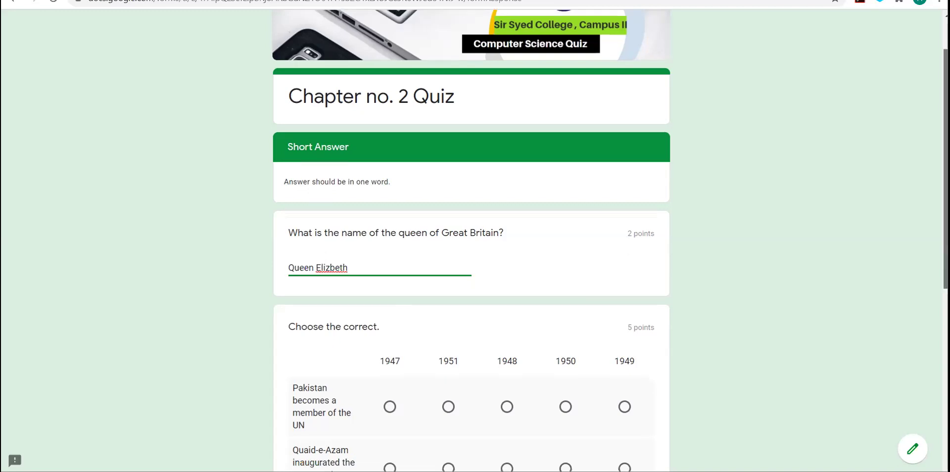
scroll(471, 240, down, 1)
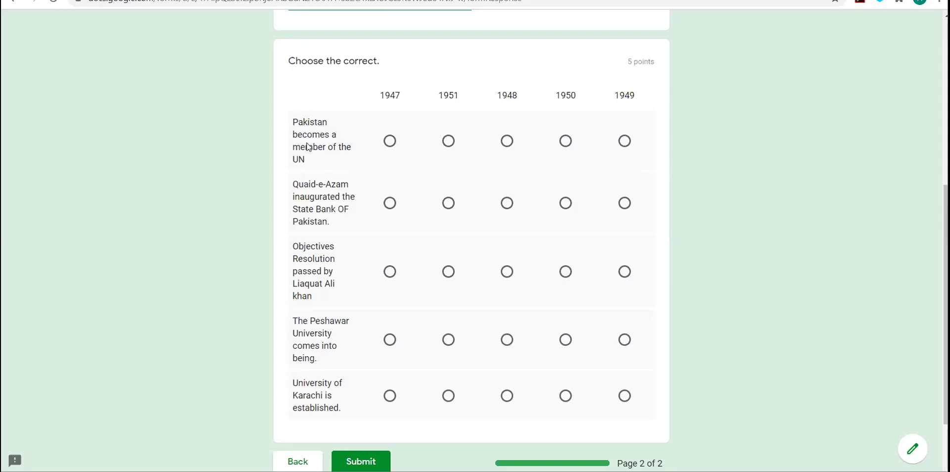
click(390, 141)
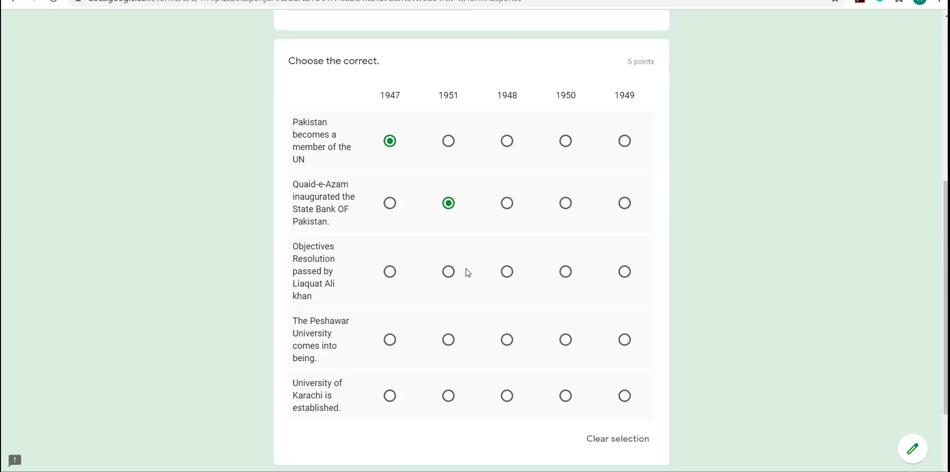
click(502, 271)
click(565, 341)
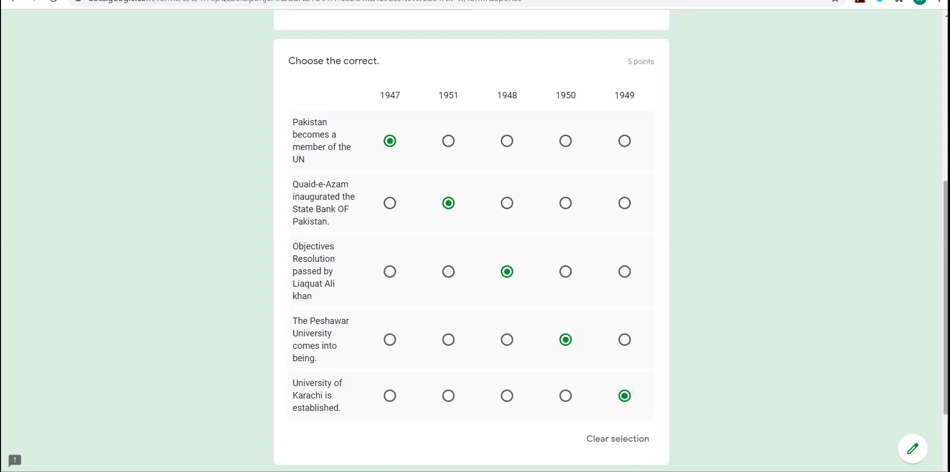
scroll(664, 336, down, 2)
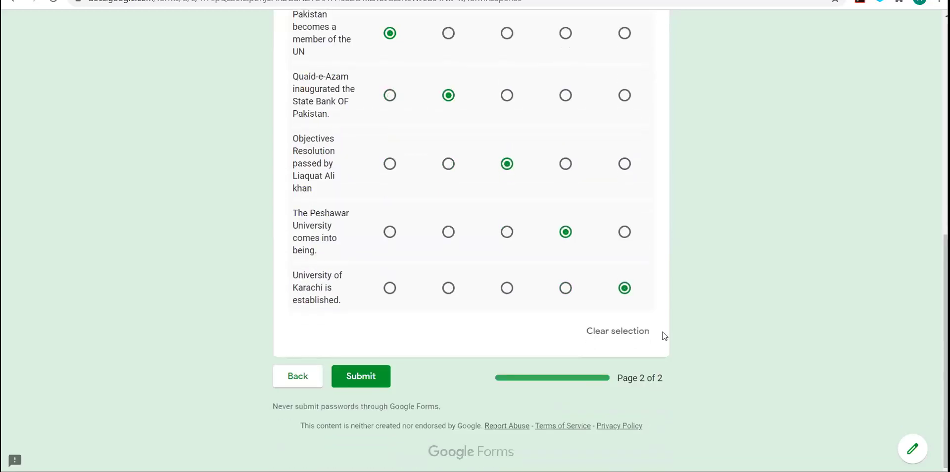
click(369, 377)
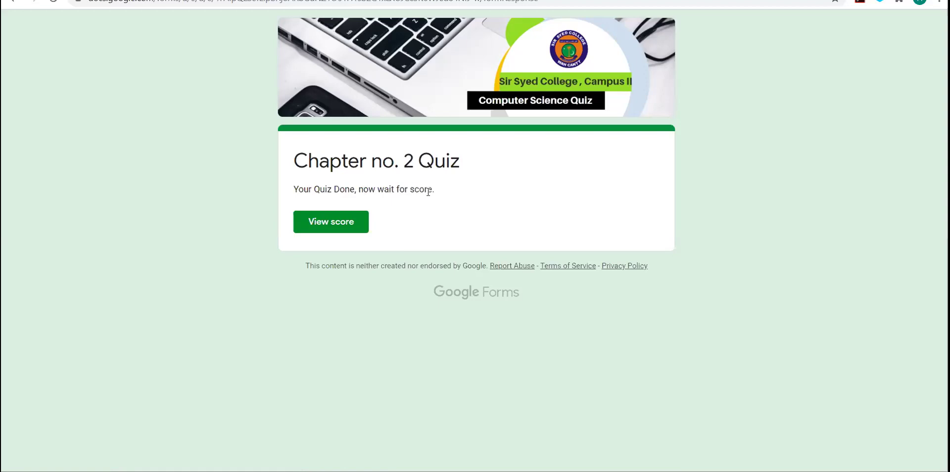
- View the score of the submitted quiz and review the marking and correct answers for every question
click(345, 225)
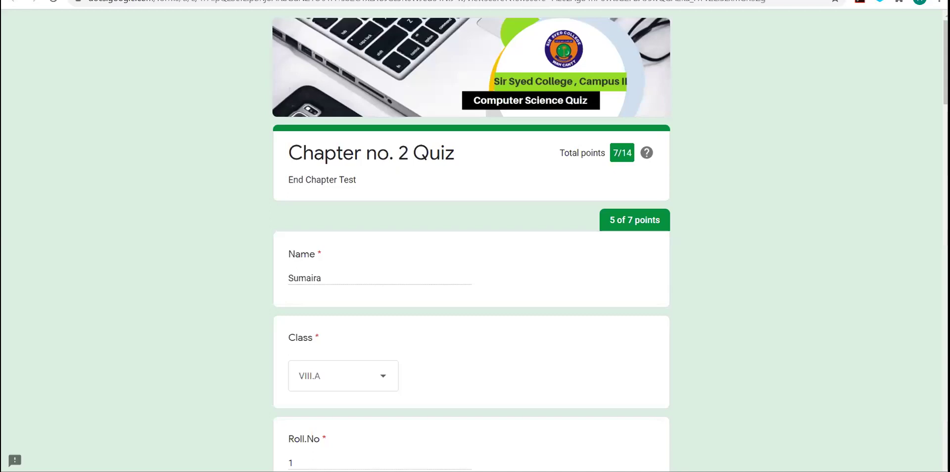
scroll(471, 240, down, 3)
scroll(471, 241, down, 8)
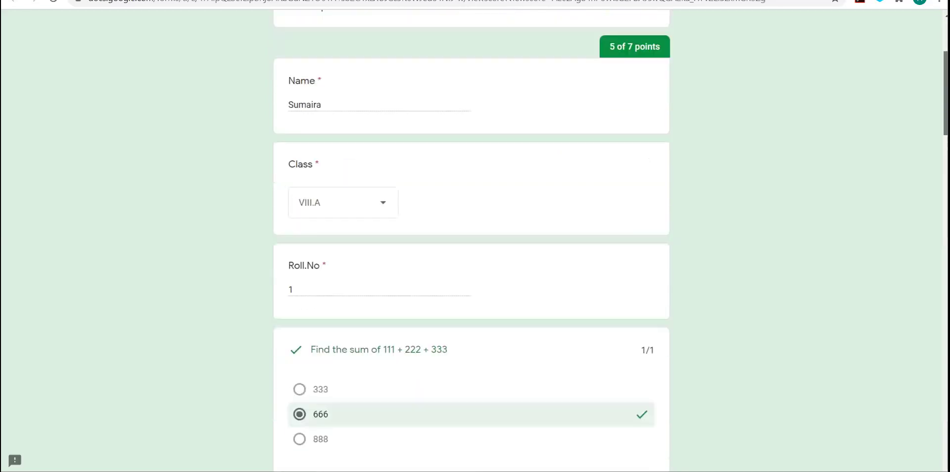
scroll(471, 241, down, 5)
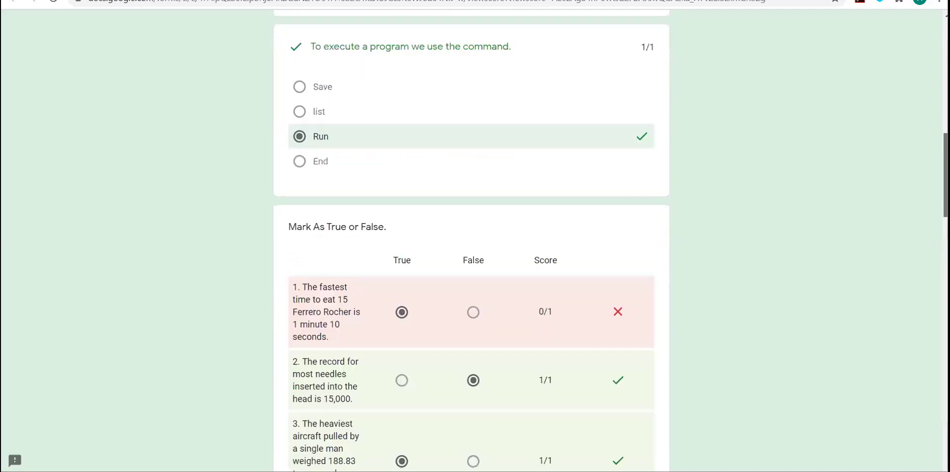
scroll(471, 241, down, 5)
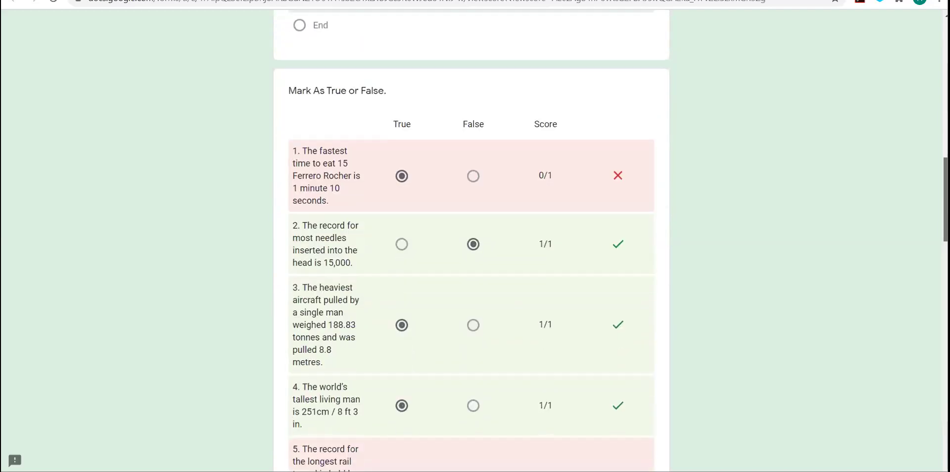
scroll(471, 240, down, 7)
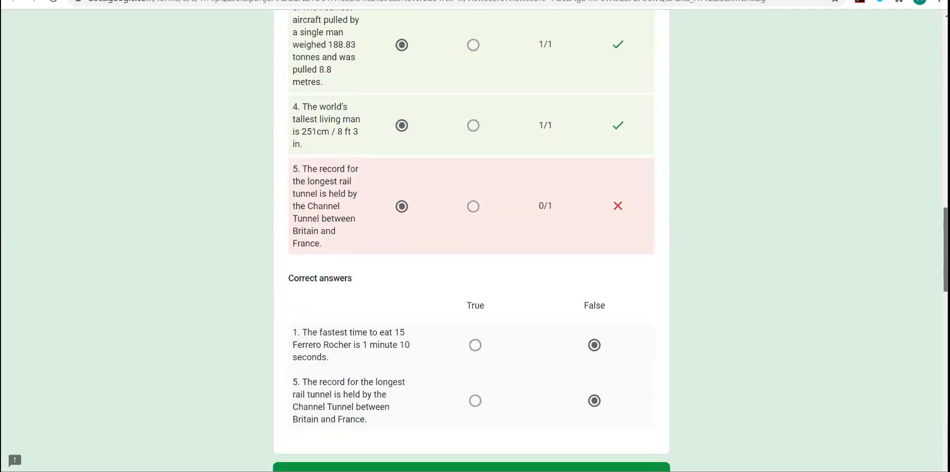
scroll(402, 246, down, 3)
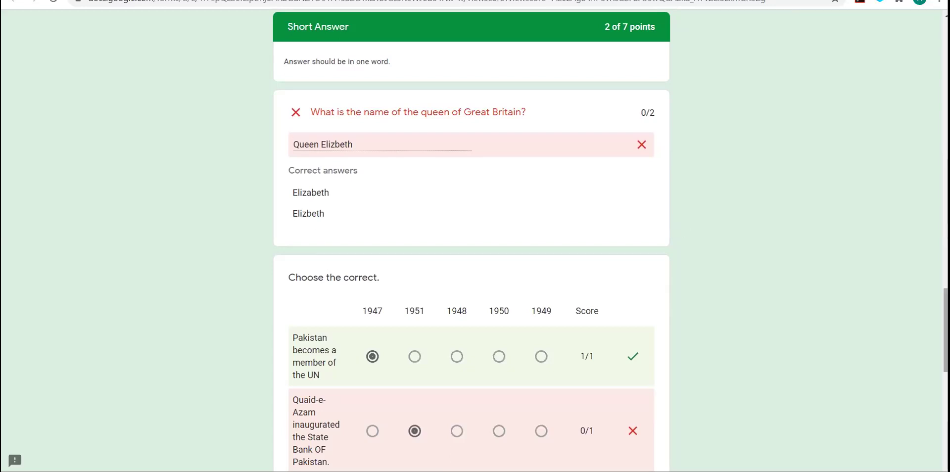
scroll(471, 240, down, 8)
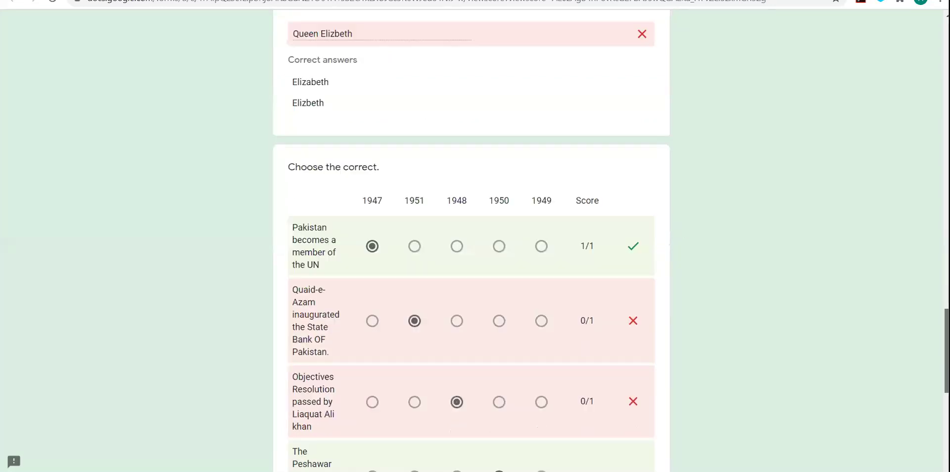
scroll(471, 241, down, 3)
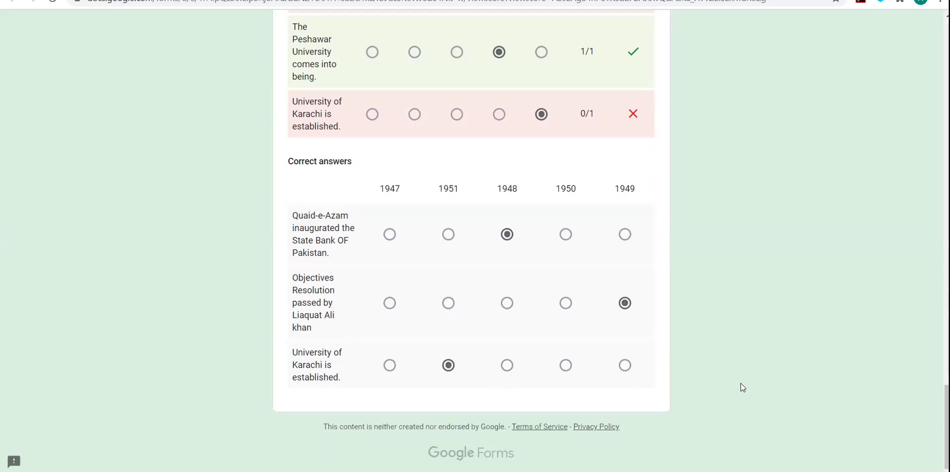
drag(946, 426, 492, 19)
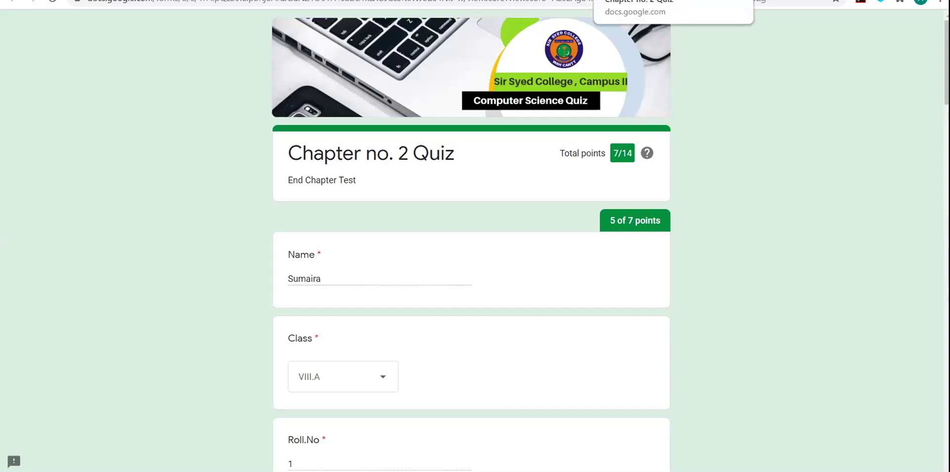
- Return to the form editor and look through the summary of the quiz responses
click(680, 0)
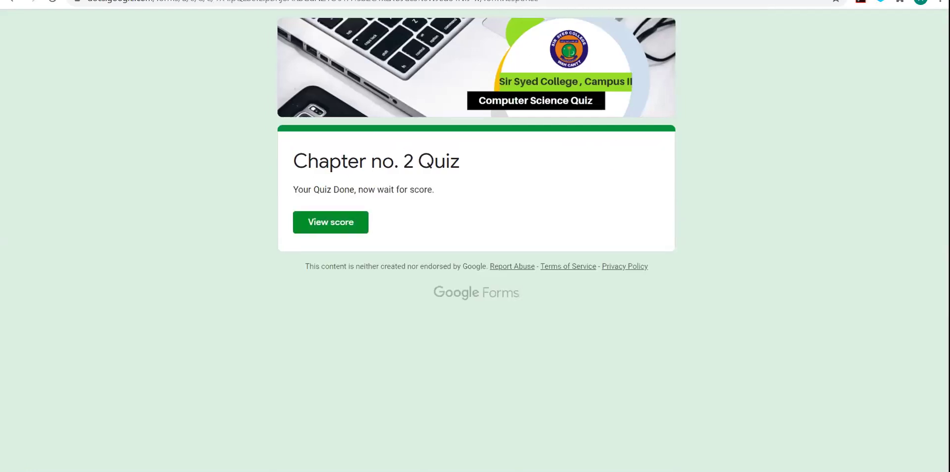
click(478, 0)
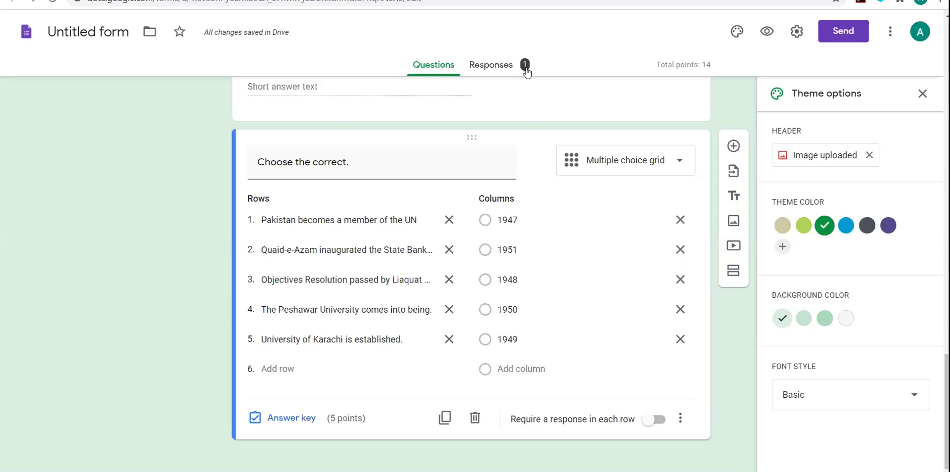
click(503, 74)
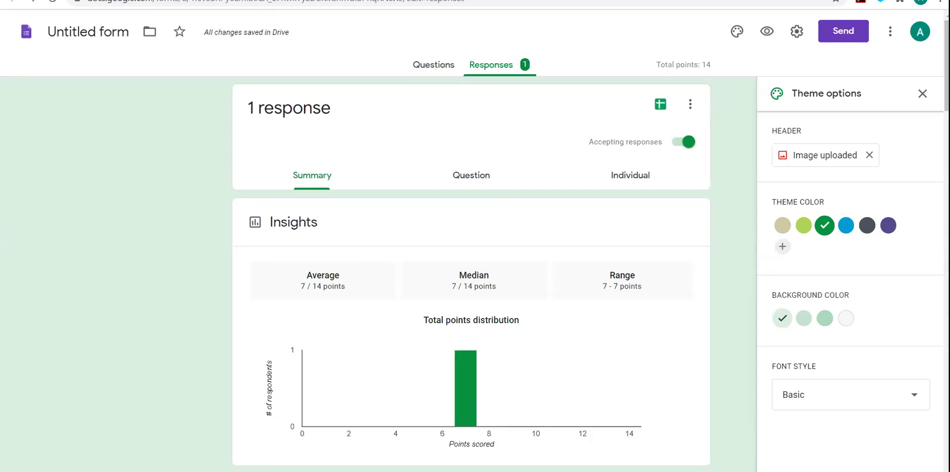
scroll(471, 272, down, 4)
scroll(362, 465, down, 12)
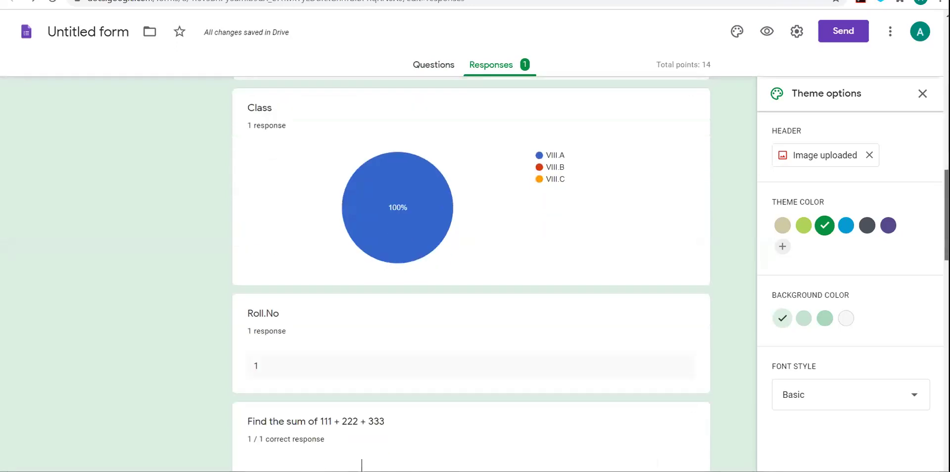
scroll(471, 272, down, 20)
drag(947, 424, 946, 54)
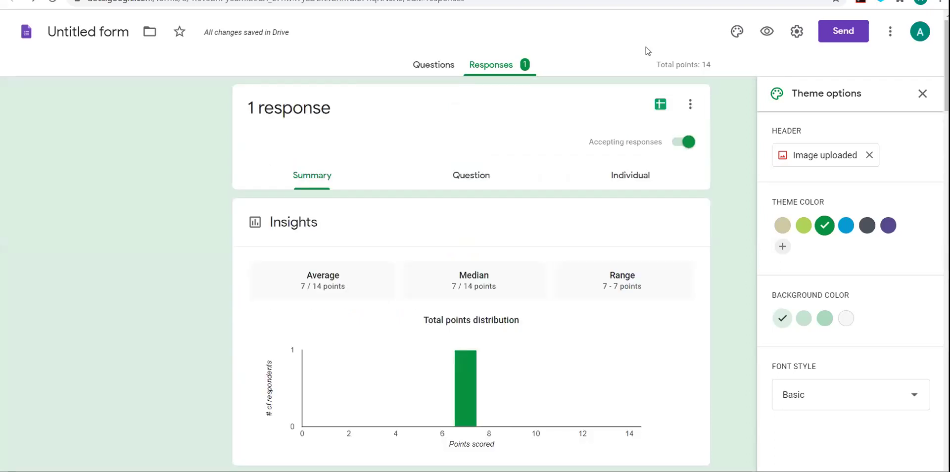
- Create a new linked spreadsheet named "Untitled form (Responses)" for the quiz responses
click(662, 105)
click(658, 109)
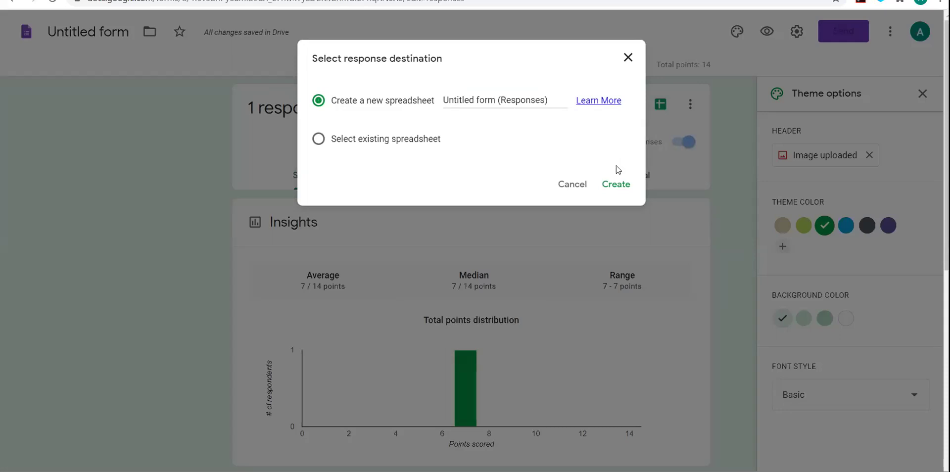
click(616, 184)
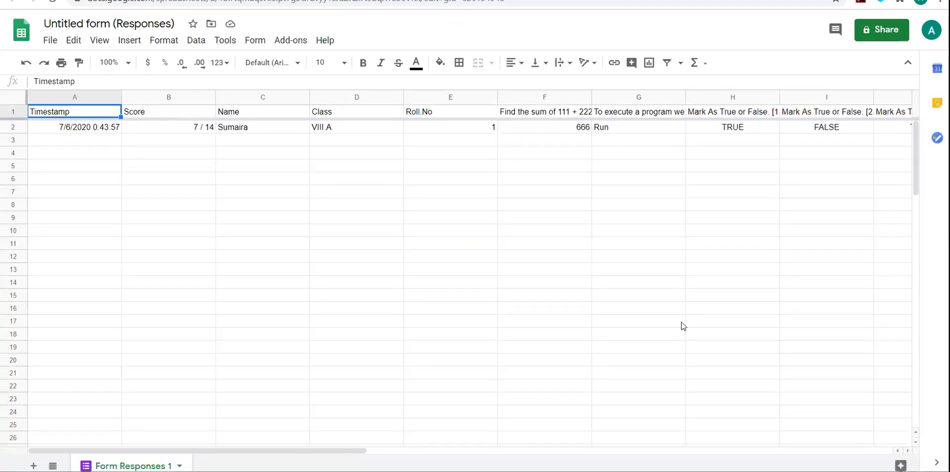
- Download the responses spreadsheet as a Microsoft Excel (.xlsx) file
click(50, 40)
mouse_move(124, 186)
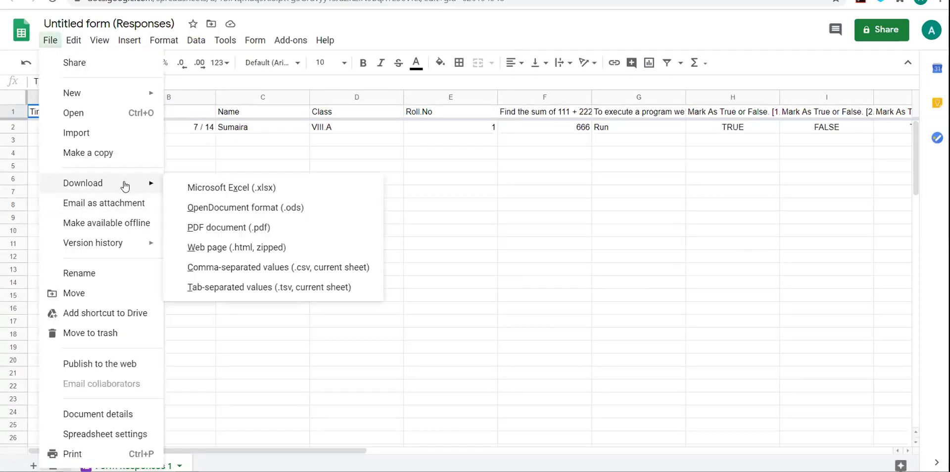
click(202, 191)
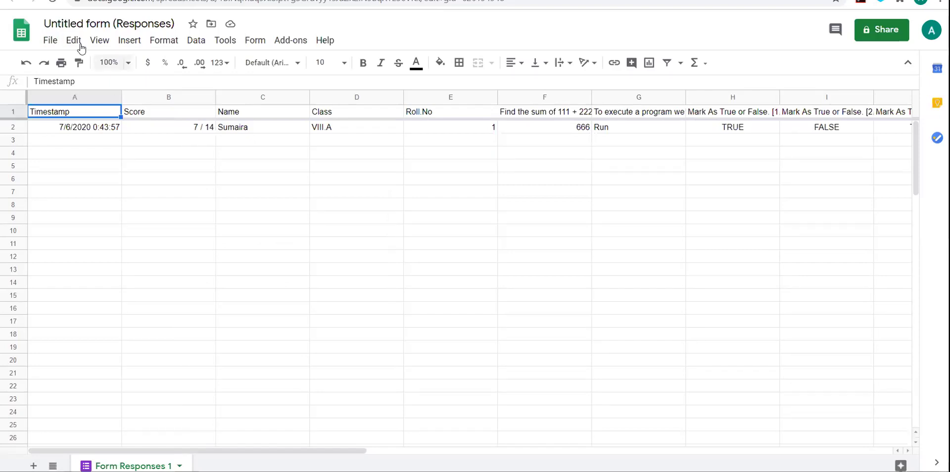
- Open the downloaded responses workbook in Excel and enable editing
click(49, 44)
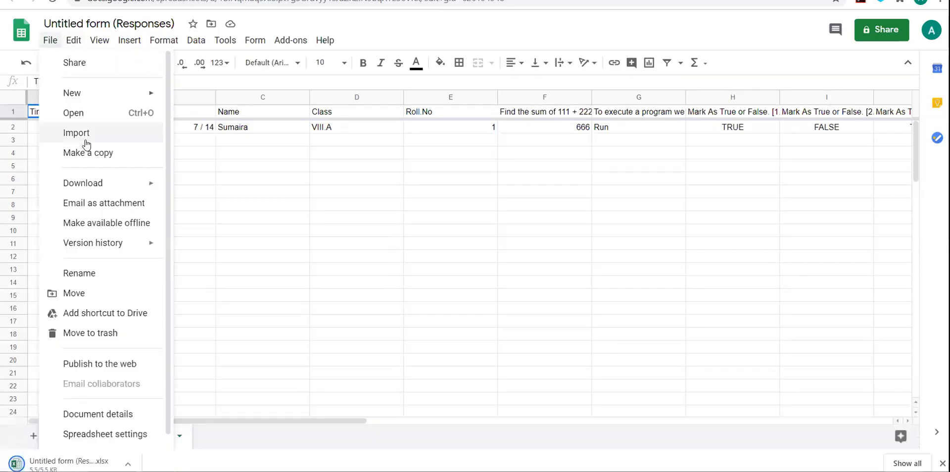
mouse_move(108, 182)
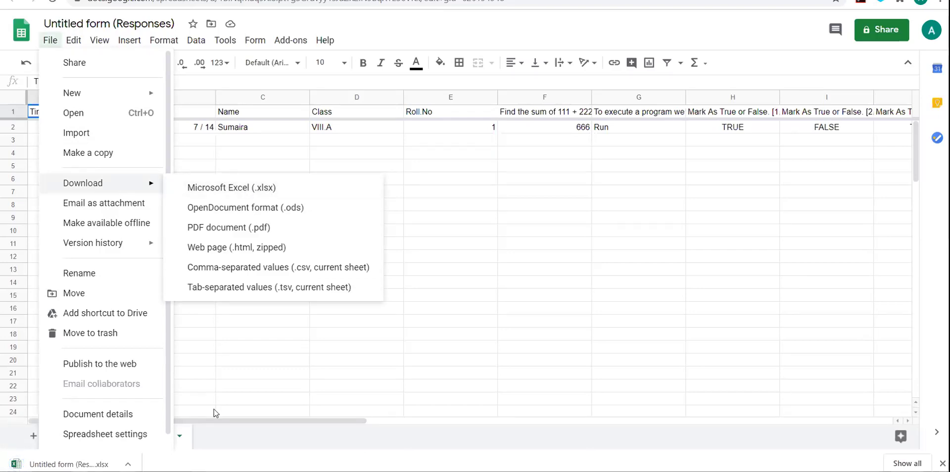
click(59, 463)
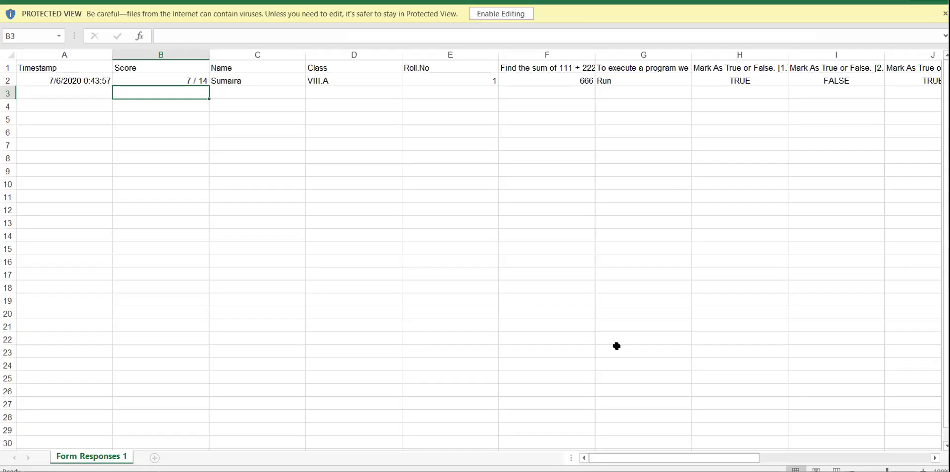
click(500, 15)
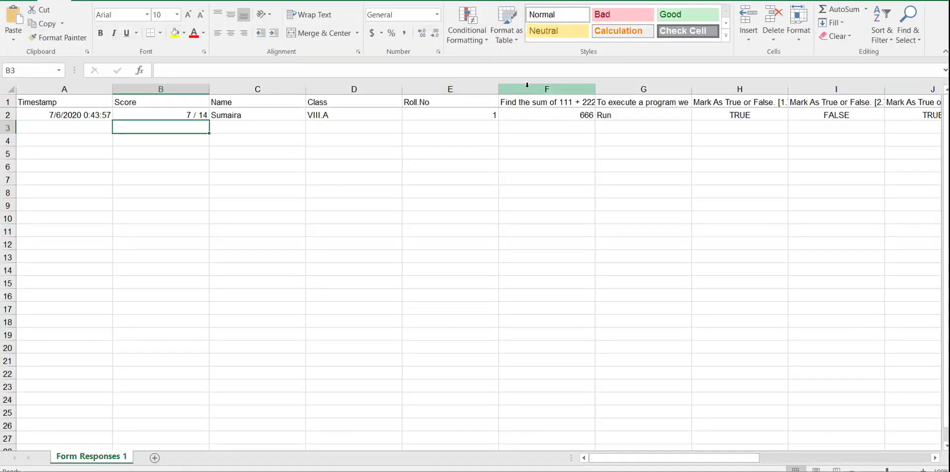
- Clear the contents of columns F through T, which hold the individual question answers
drag(528, 87, 319, 148)
key(Delete)
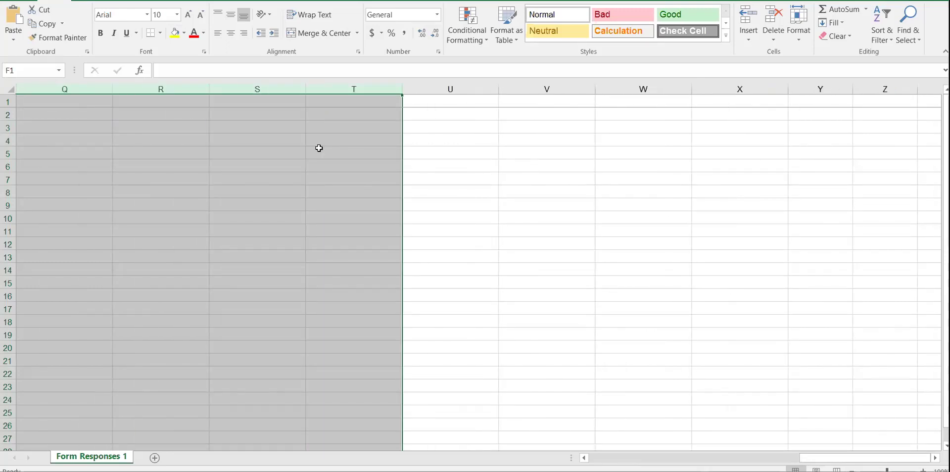
drag(865, 457, 655, 458)
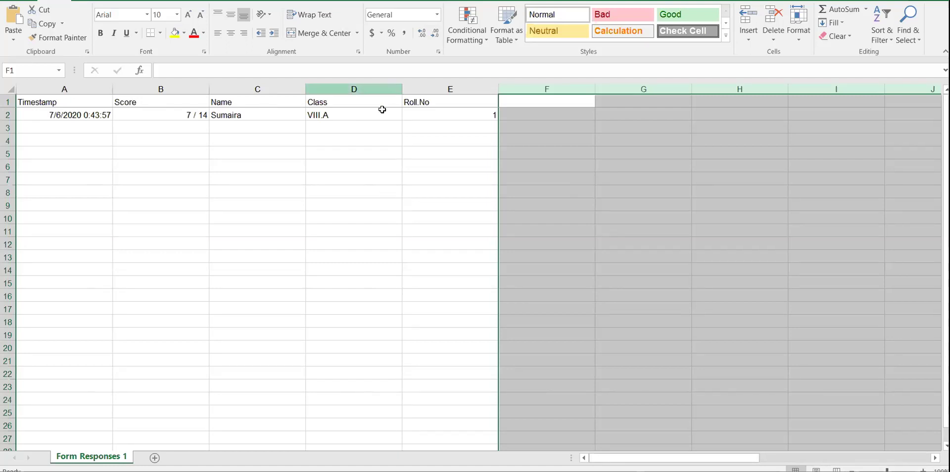
- Sort the response rows by the Class column from A to Z, expanding the selection to the adjacent data
click(373, 85)
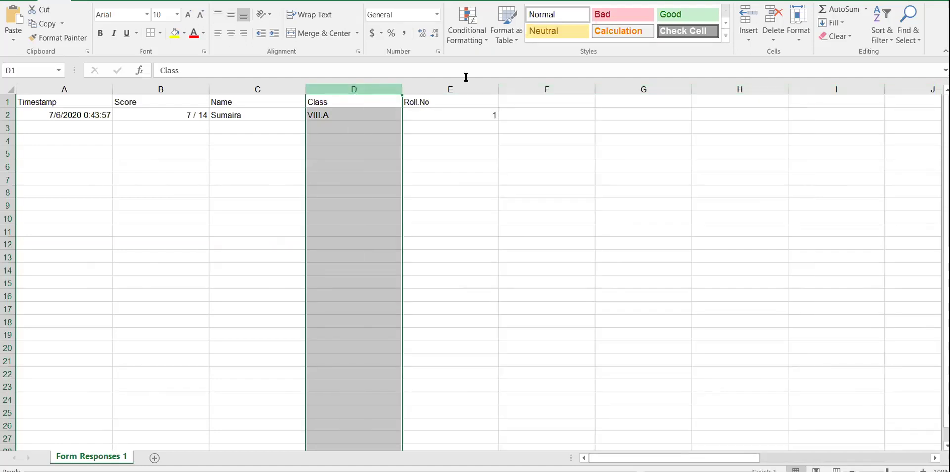
click(884, 34)
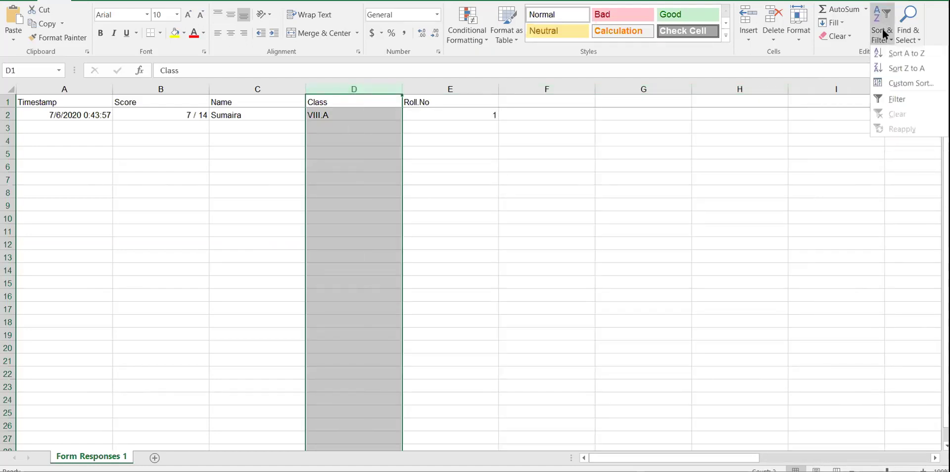
click(889, 54)
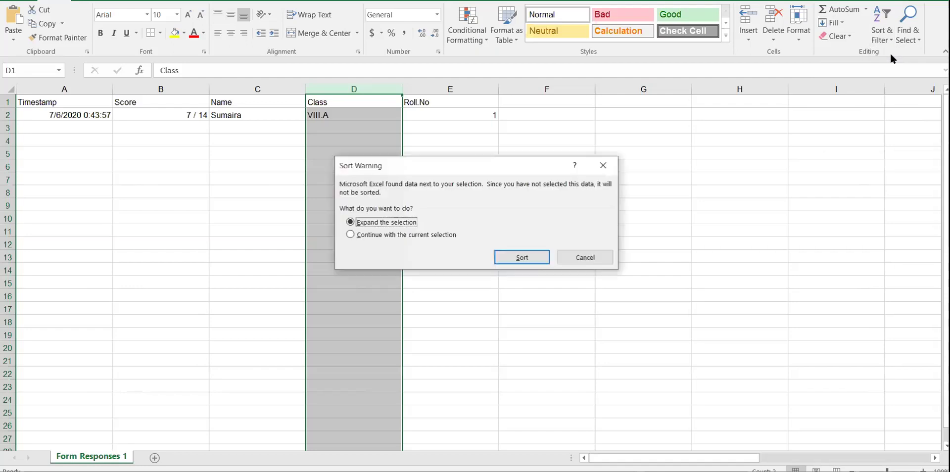
click(526, 257)
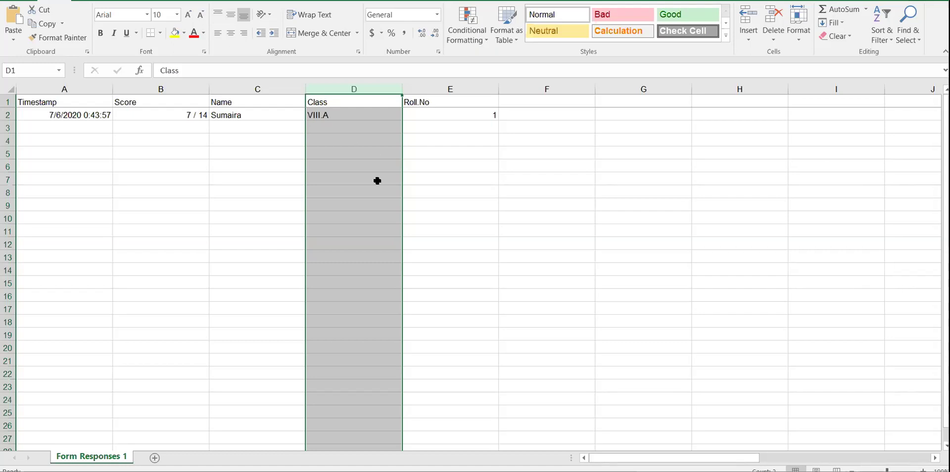
- Sort the response rows by the Roll.No column from A to Z, with the selection expanded to the neighbouring columns
click(451, 89)
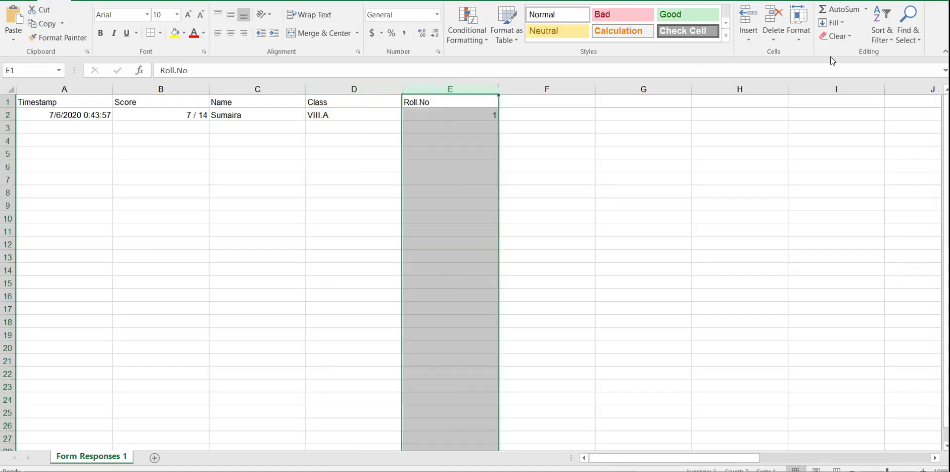
click(882, 32)
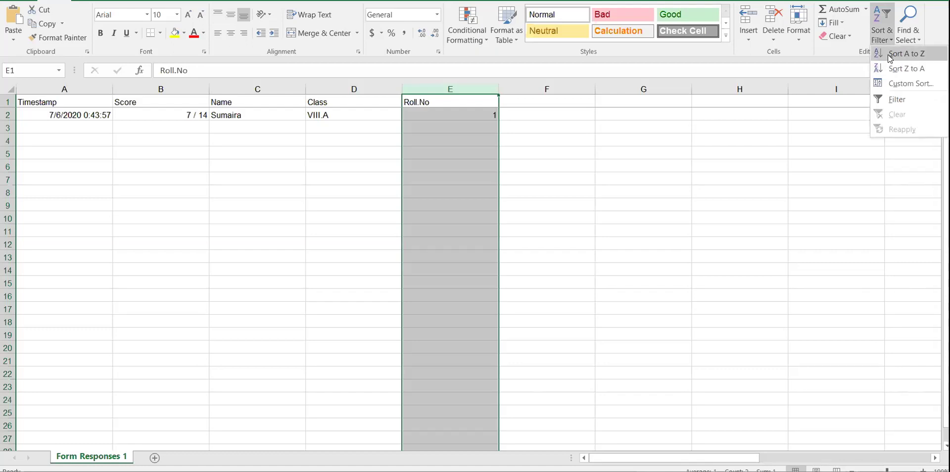
click(900, 54)
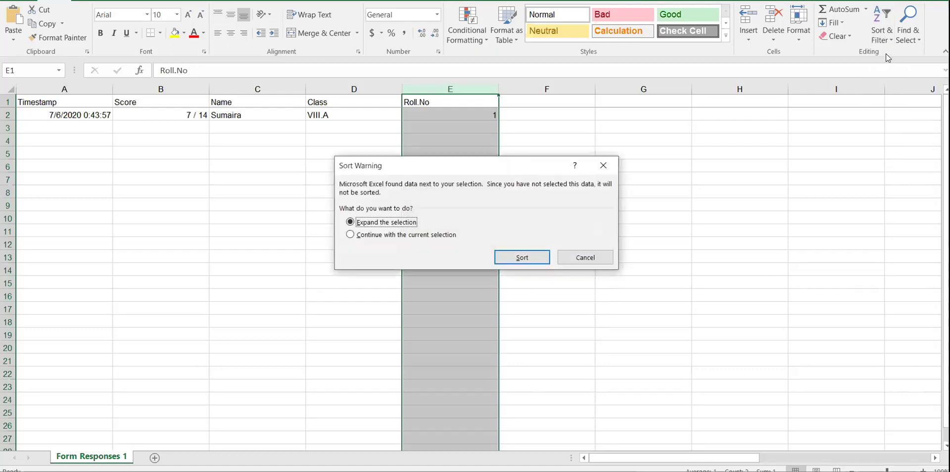
click(515, 257)
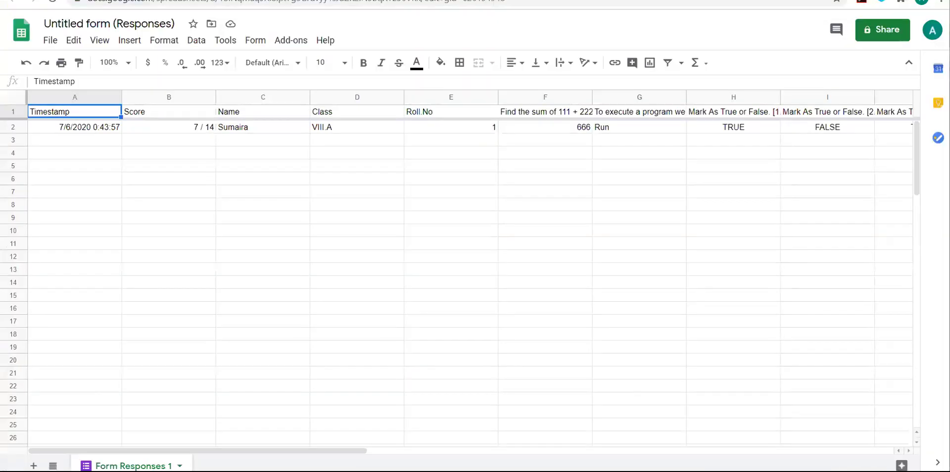
- Switch back to the quiz in Google Forms and review its questions through to the "Choose the correct." grid
click(277, 1)
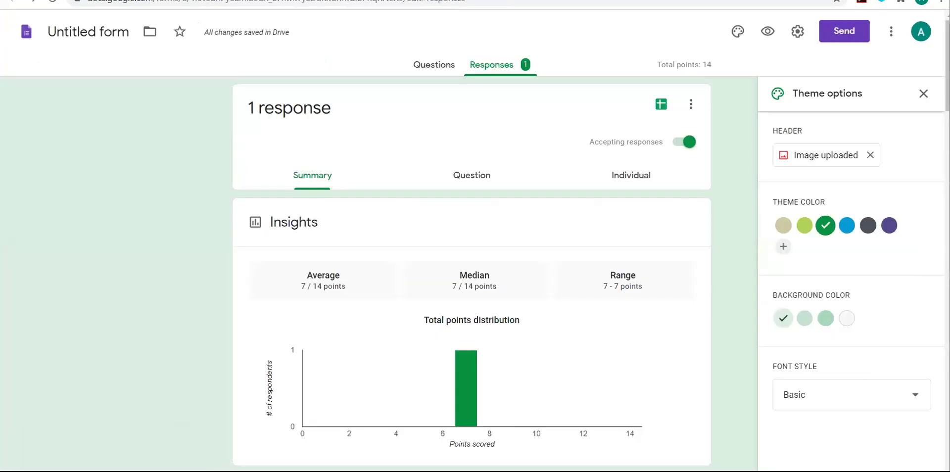
click(423, 67)
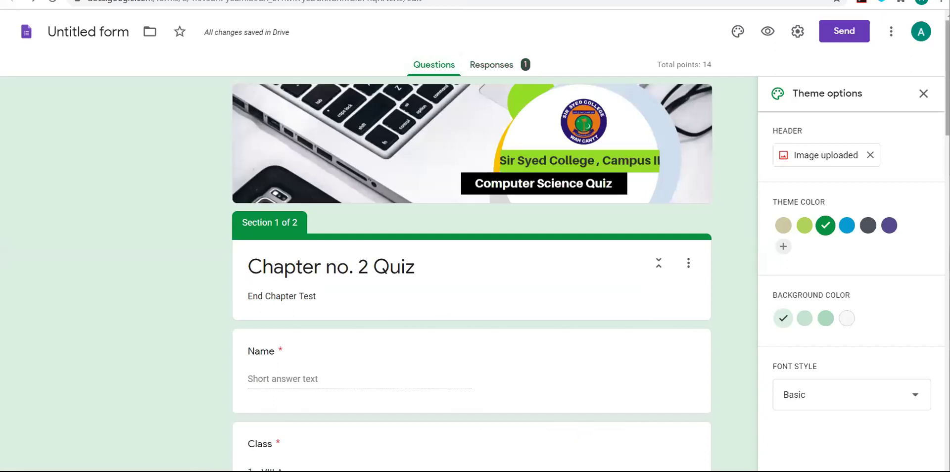
scroll(471, 272, down, 9)
scroll(471, 272, down, 18)
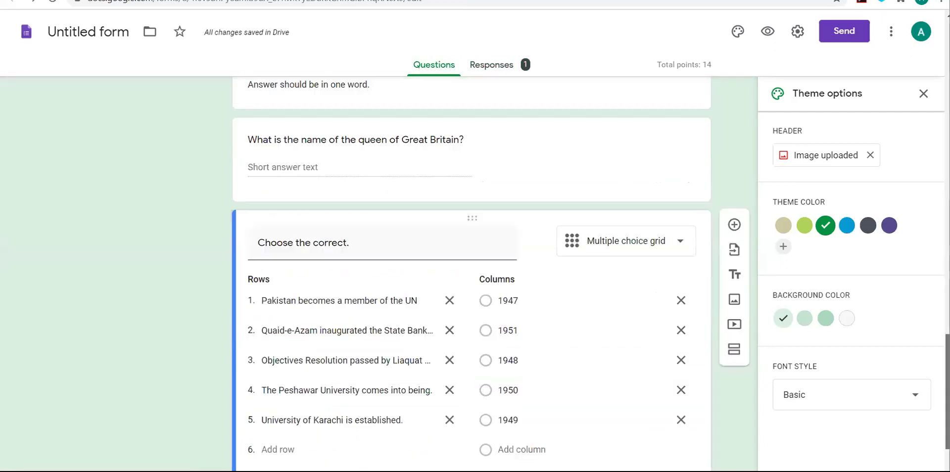
scroll(471, 272, down, 2)
scroll(472, 272, up, 20)
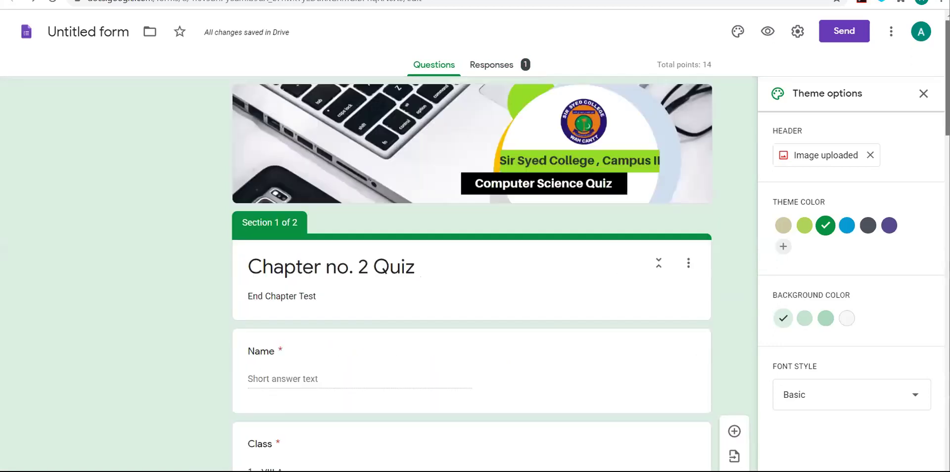